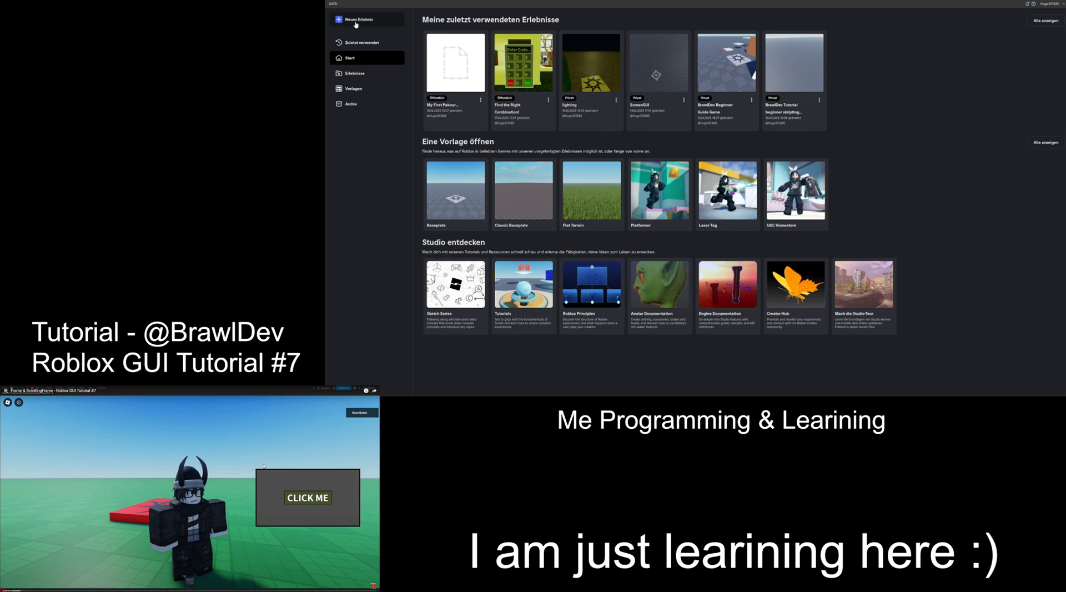
# - Create a new baseplate experience and look around the empty scene
pyautogui.click(569, 105)
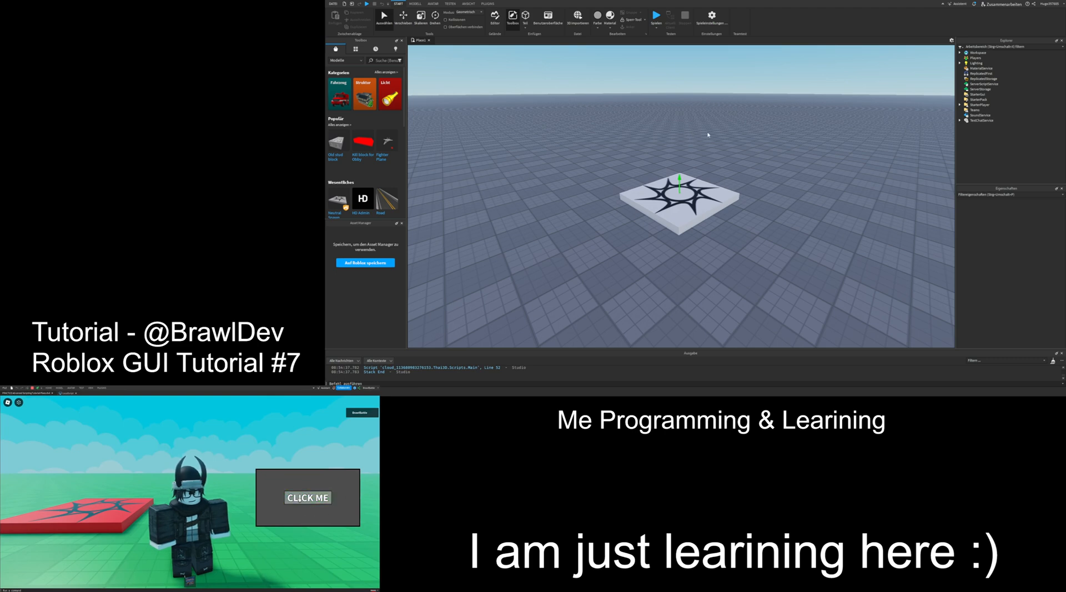
pyautogui.moveTo(708, 135); pyautogui.dragTo(697, 137, button='right')
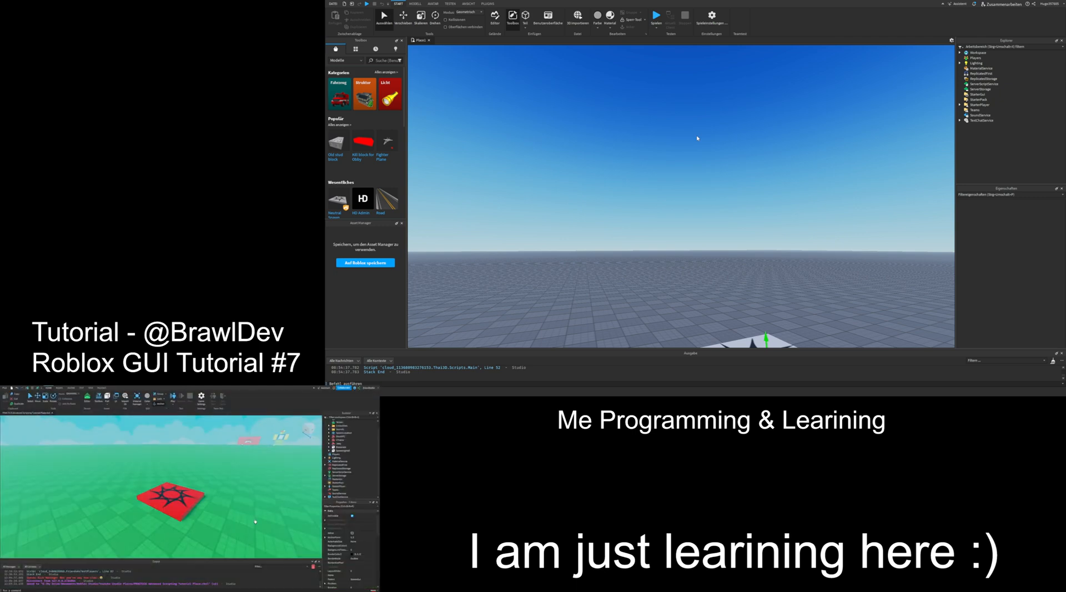
pyautogui.moveTo(697, 136); pyautogui.dragTo(814, 154, button='right')
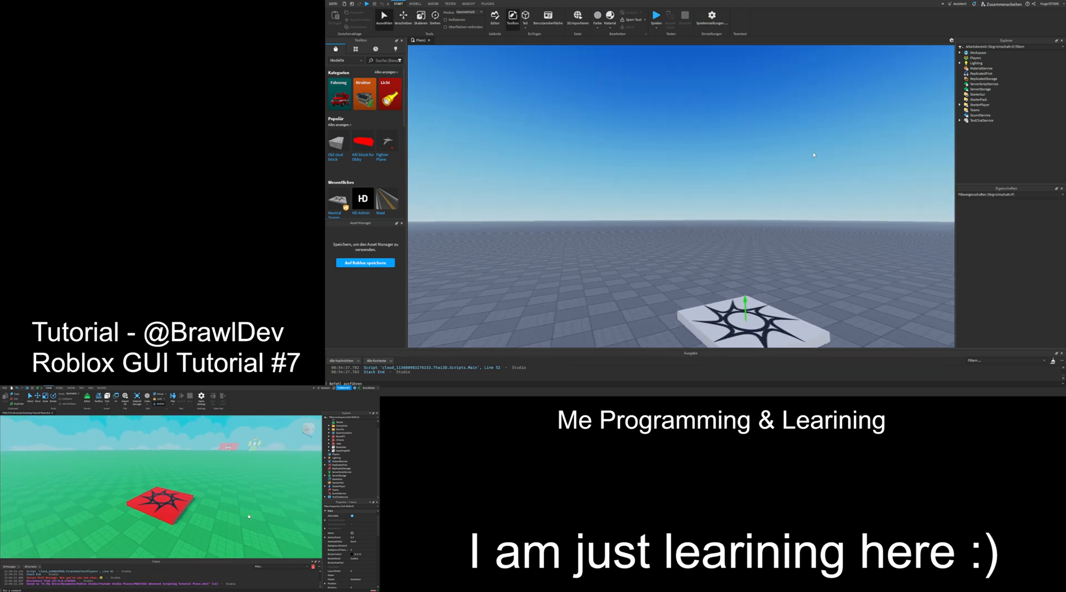
# - Add a ScreenGui to StarterGui and insert a Frame inside it
pyautogui.click(959, 52)
pyautogui.click(960, 52)
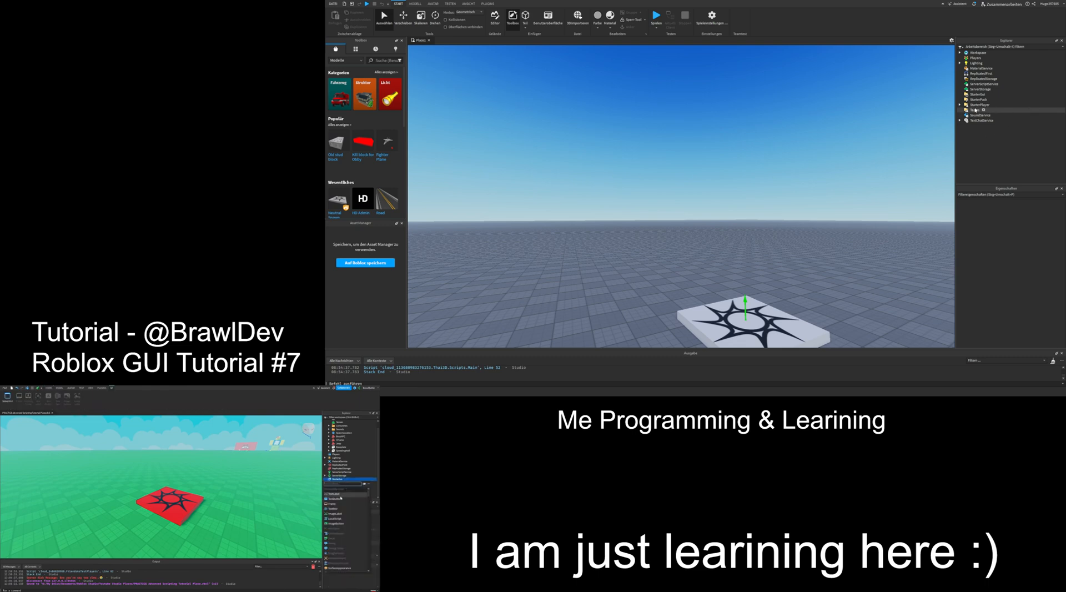
pyautogui.click(987, 95)
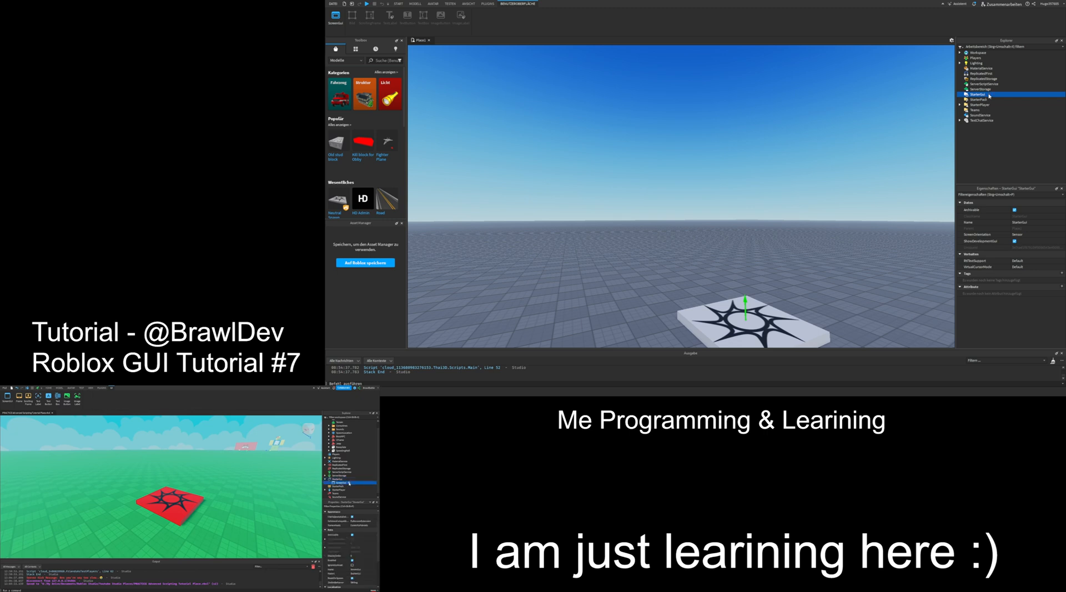
pyautogui.click(994, 114)
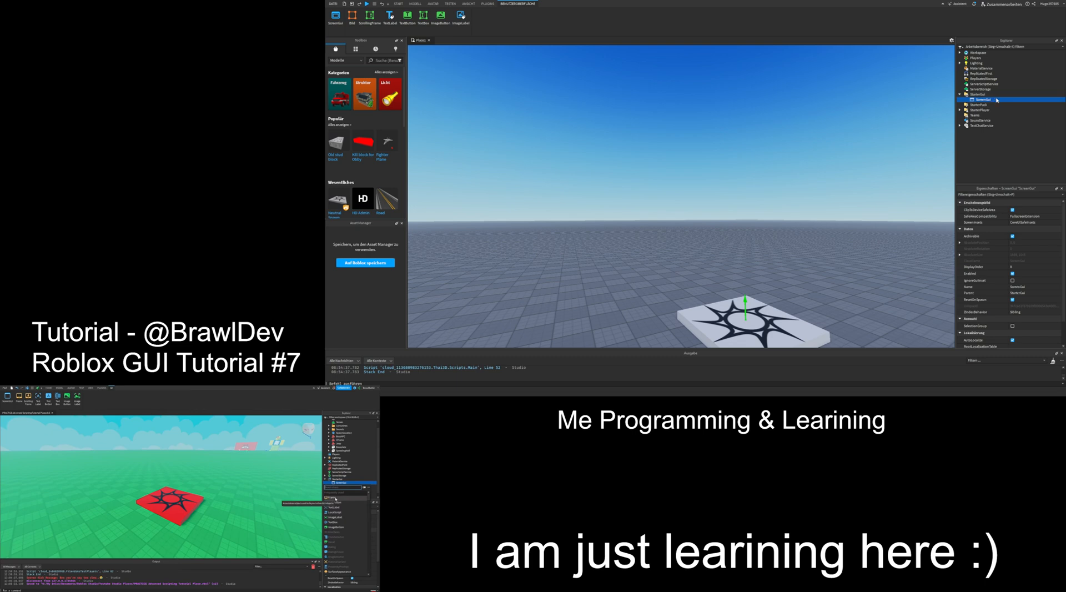
pyautogui.click(997, 101)
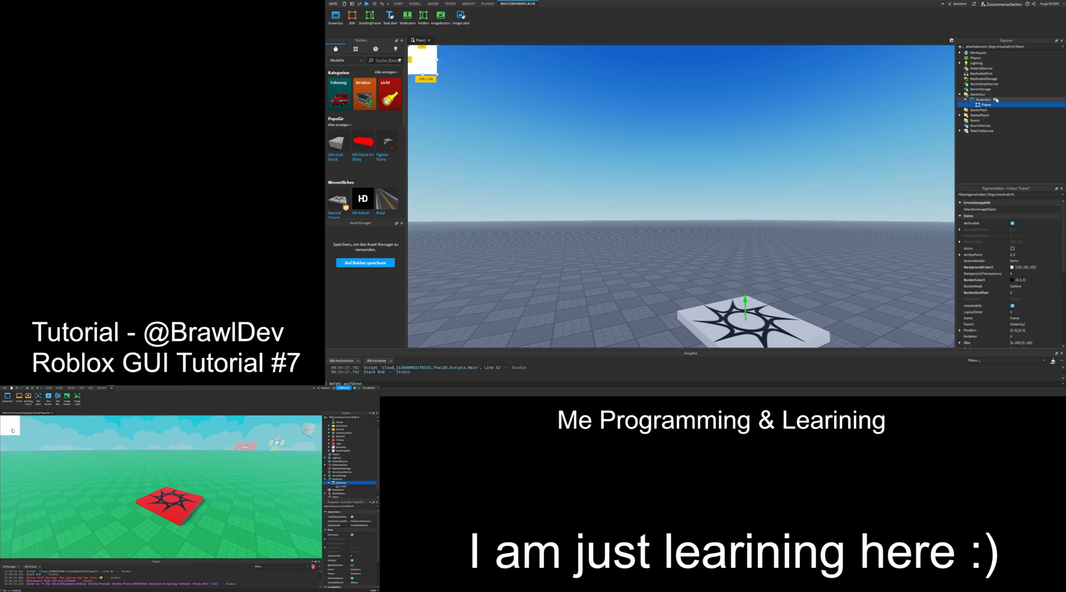
# - Enlarge the frame into a wide rectangle and place it near the middle of the viewport
pyautogui.moveTo(428, 58); pyautogui.dragTo(679, 197)
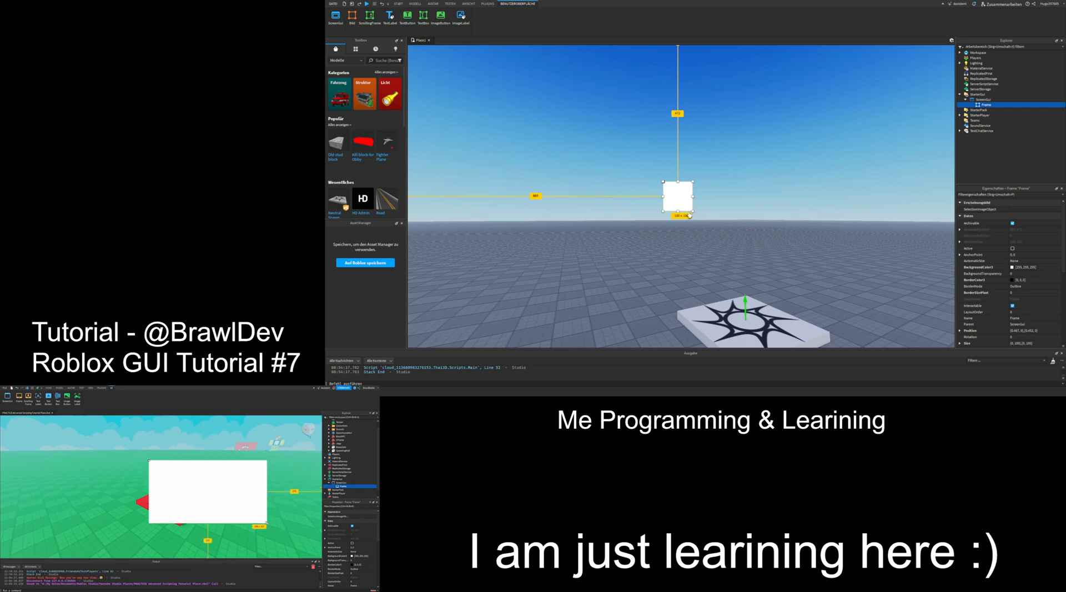
pyautogui.moveTo(692, 214); pyautogui.dragTo(811, 277)
pyautogui.moveTo(747, 253); pyautogui.dragTo(682, 226)
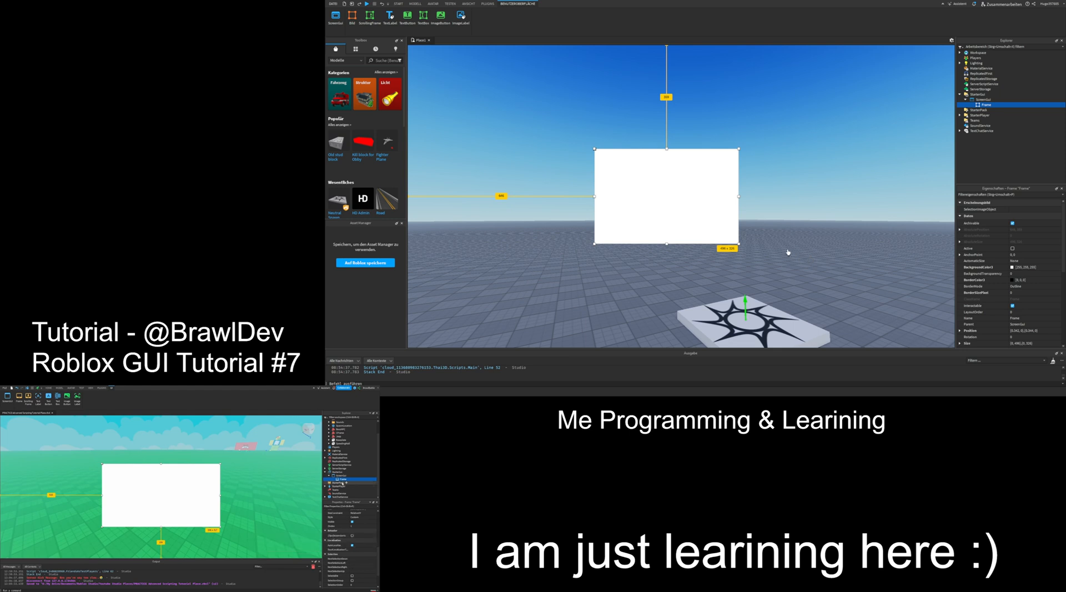
pyautogui.click(788, 252)
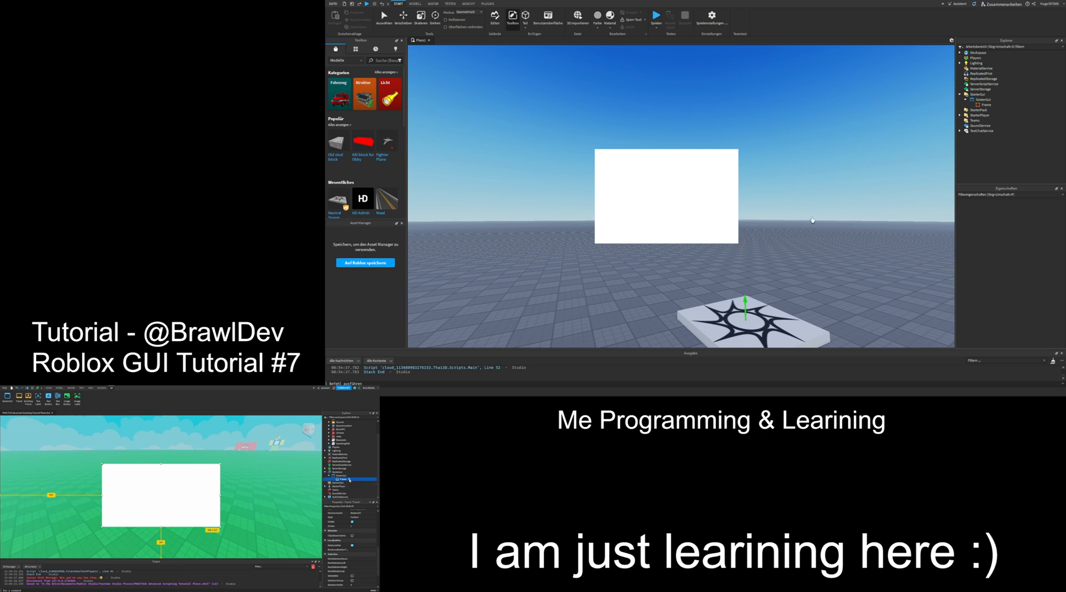
# - Insert a TextLabel into the frame and set its background colour to grey
pyautogui.click(996, 105)
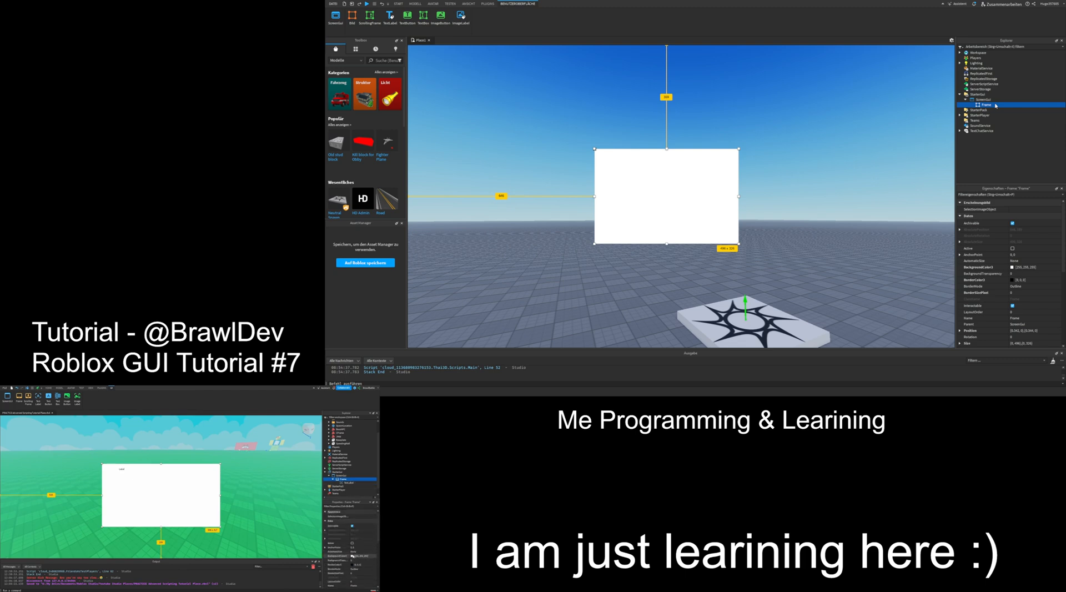
pyautogui.click(390, 17)
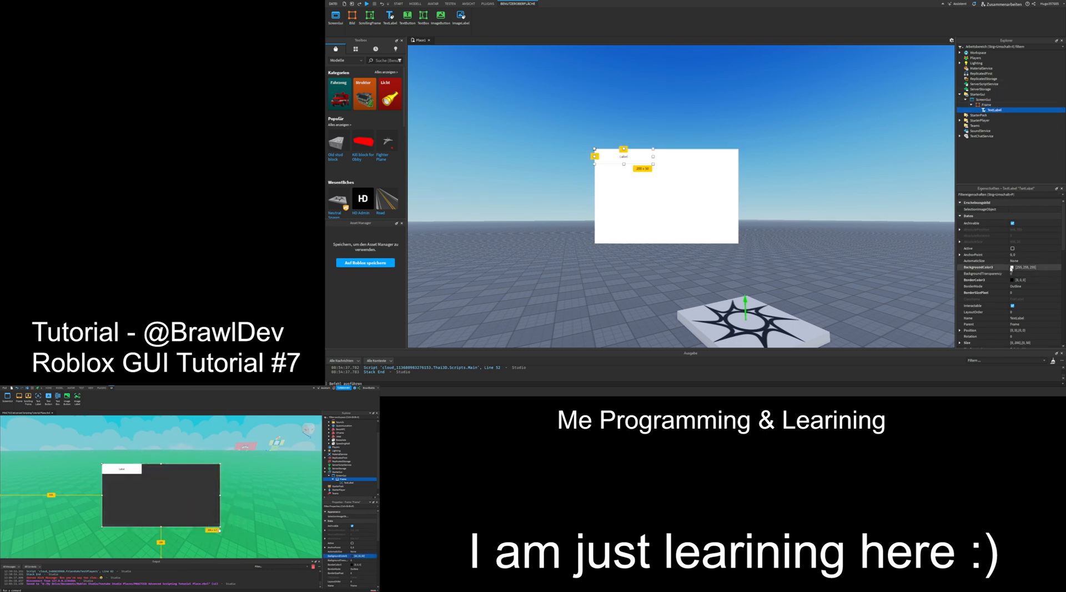
pyautogui.click(978, 267)
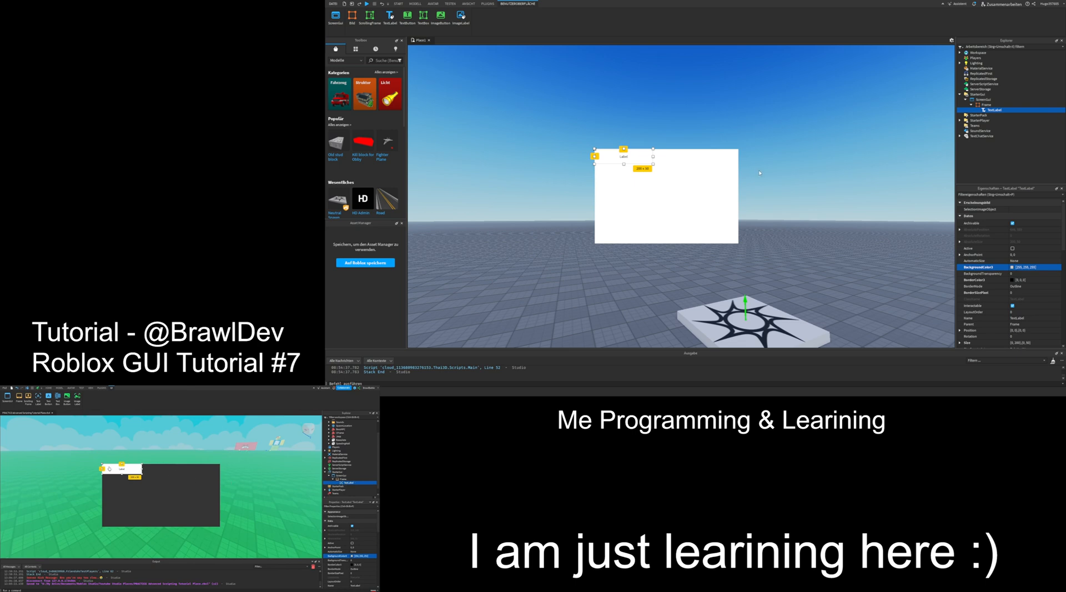
pyautogui.click(740, 238)
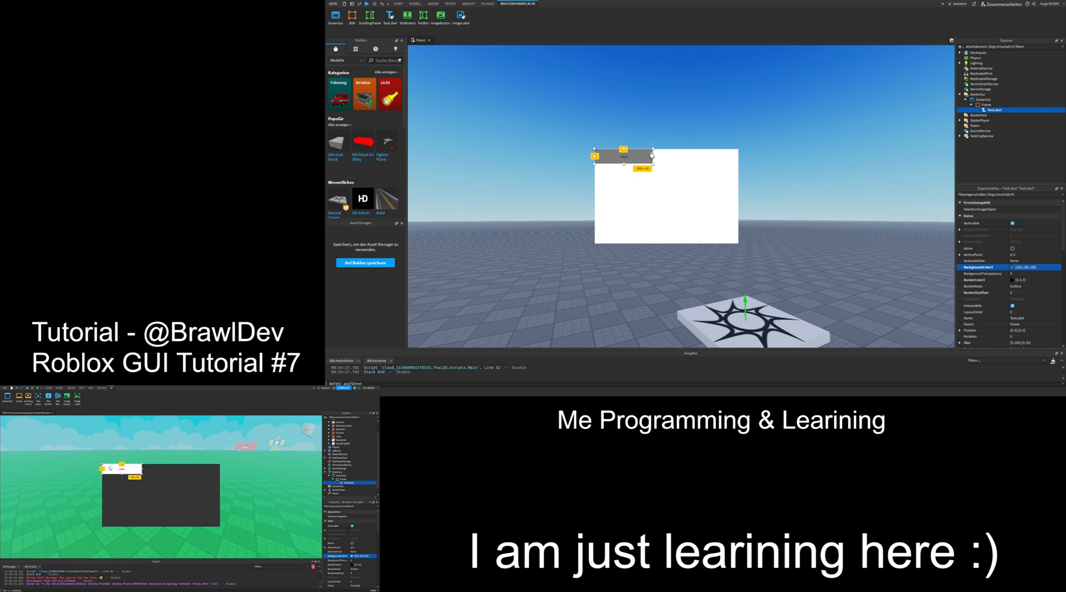
# - Move the text label to the centre of the frame
pyautogui.moveTo(652, 155); pyautogui.dragTo(695, 166)
pyautogui.moveTo(679, 157); pyautogui.dragTo(650, 153)
pyautogui.moveTo(645, 156); pyautogui.dragTo(658, 185)
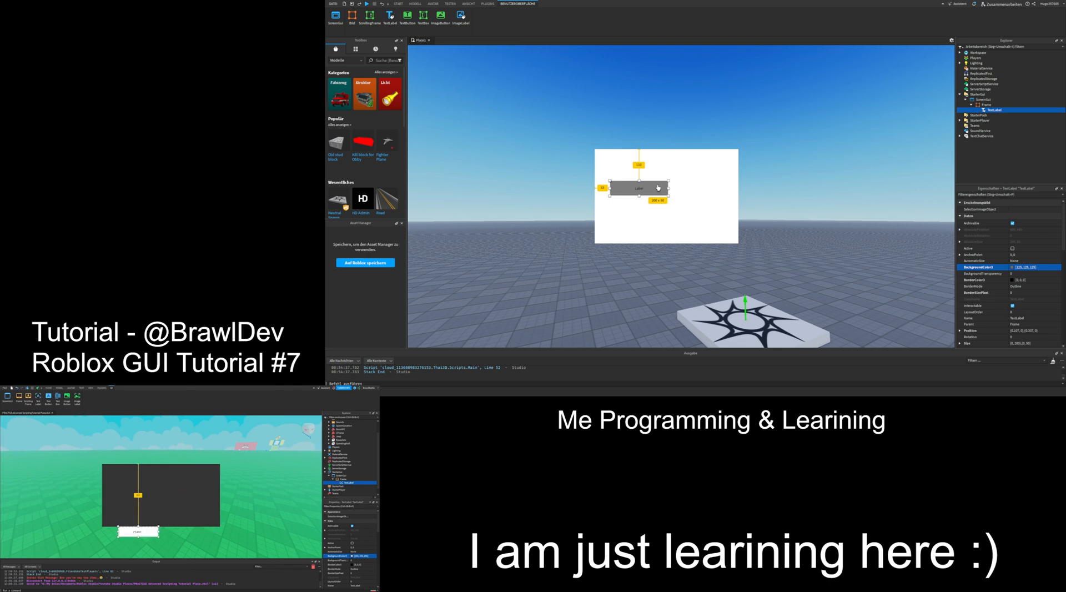
pyautogui.moveTo(658, 188); pyautogui.dragTo(687, 196)
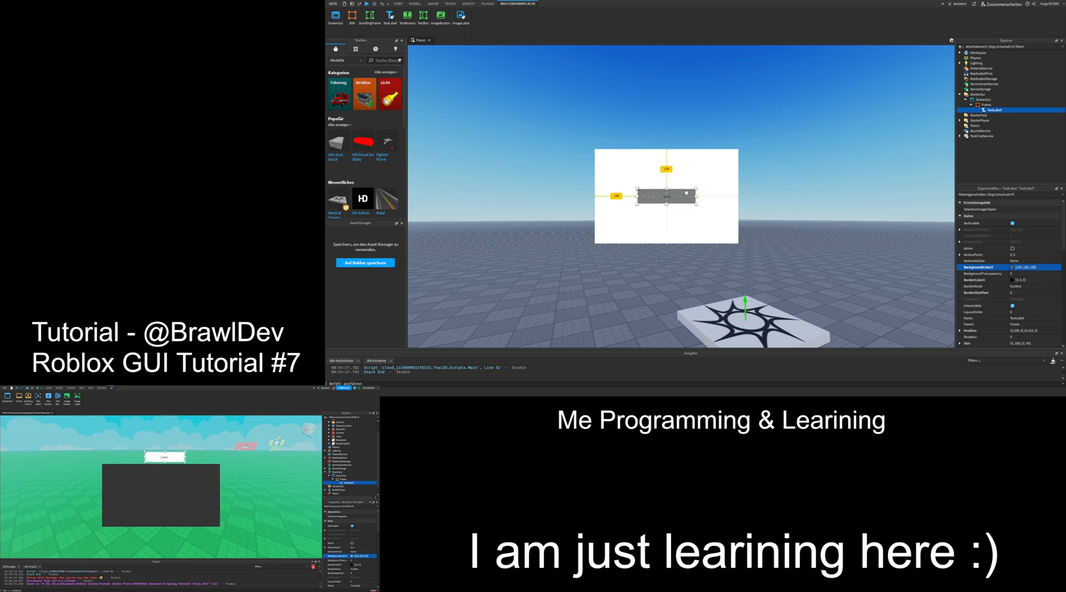
# - Find the frame's ClipsDescendants property by filtering its properties for "clip"
pyautogui.click(1027, 196)
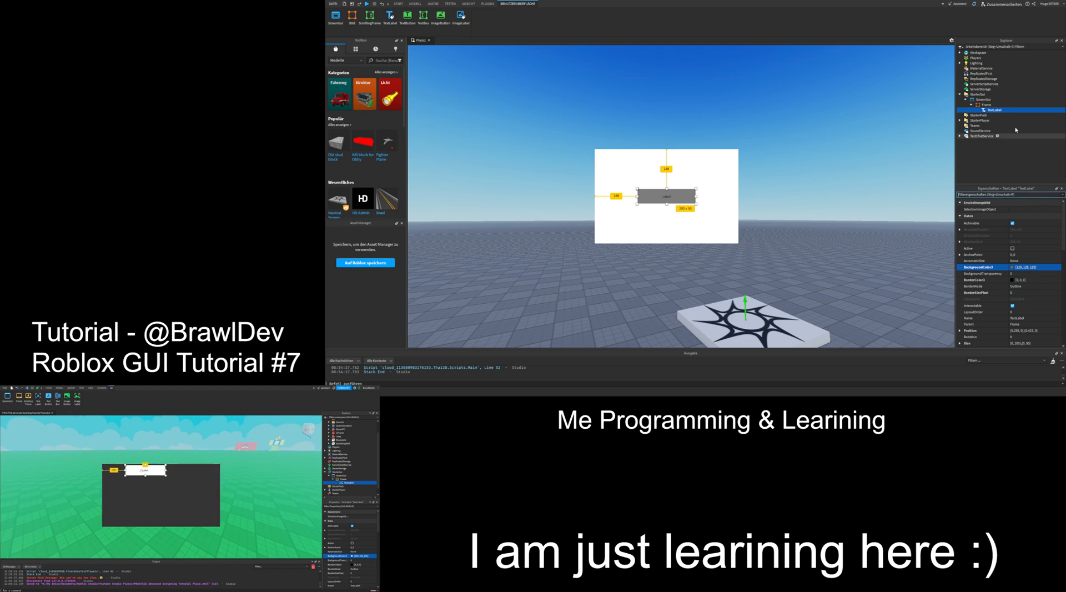
pyautogui.click(987, 105)
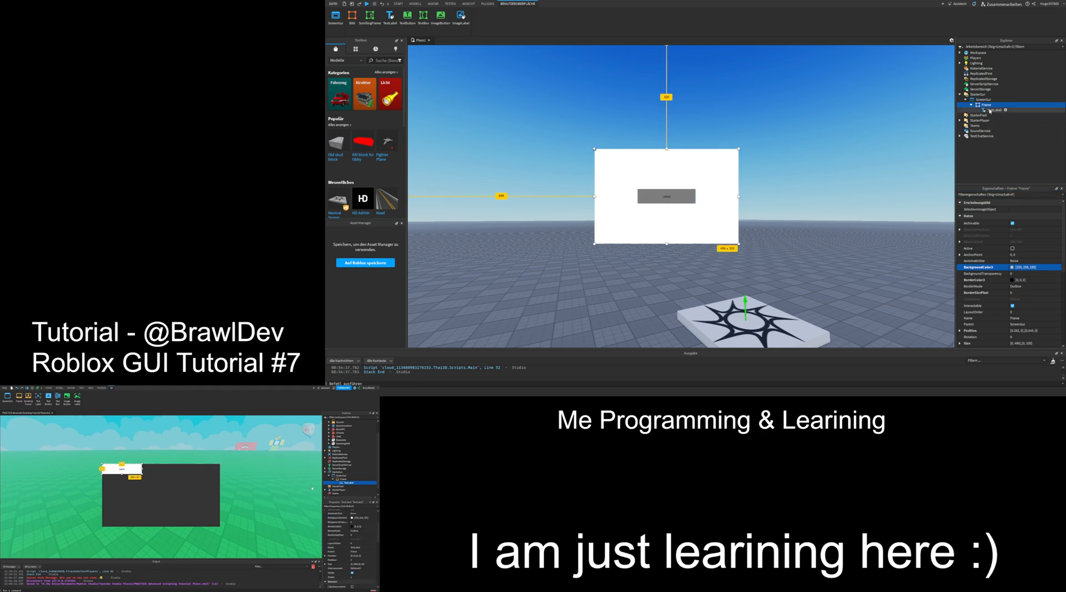
pyautogui.click(986, 194)
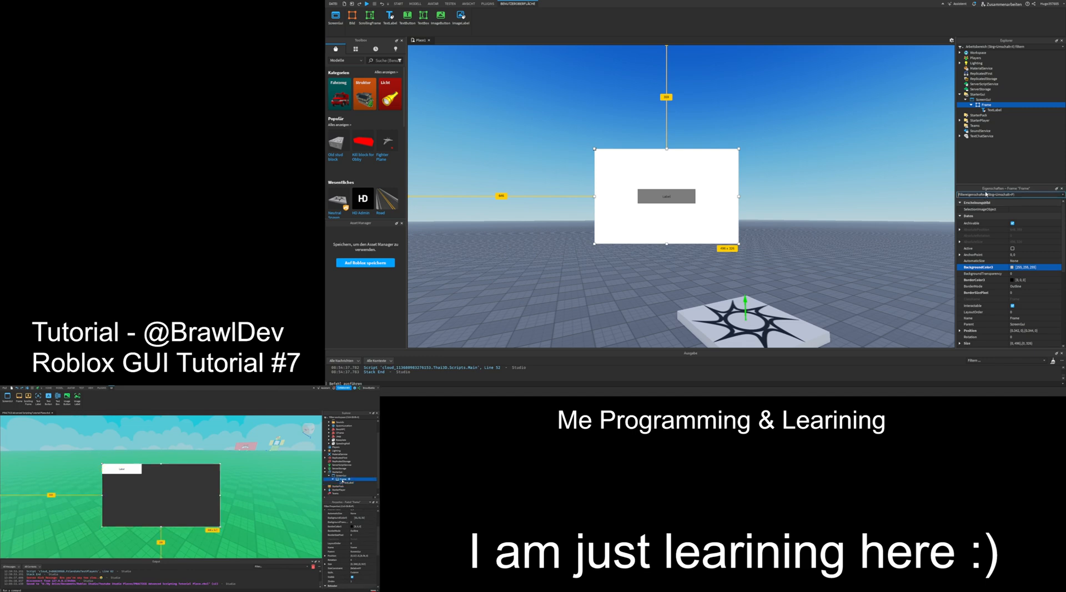
pyautogui.write('clip')
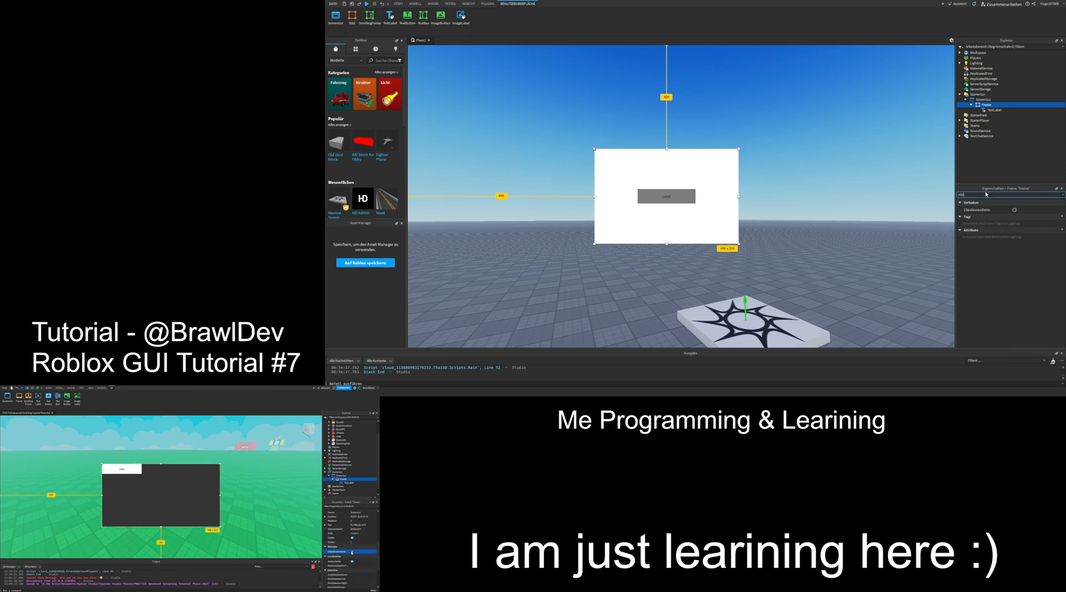
pyautogui.click(1008, 210)
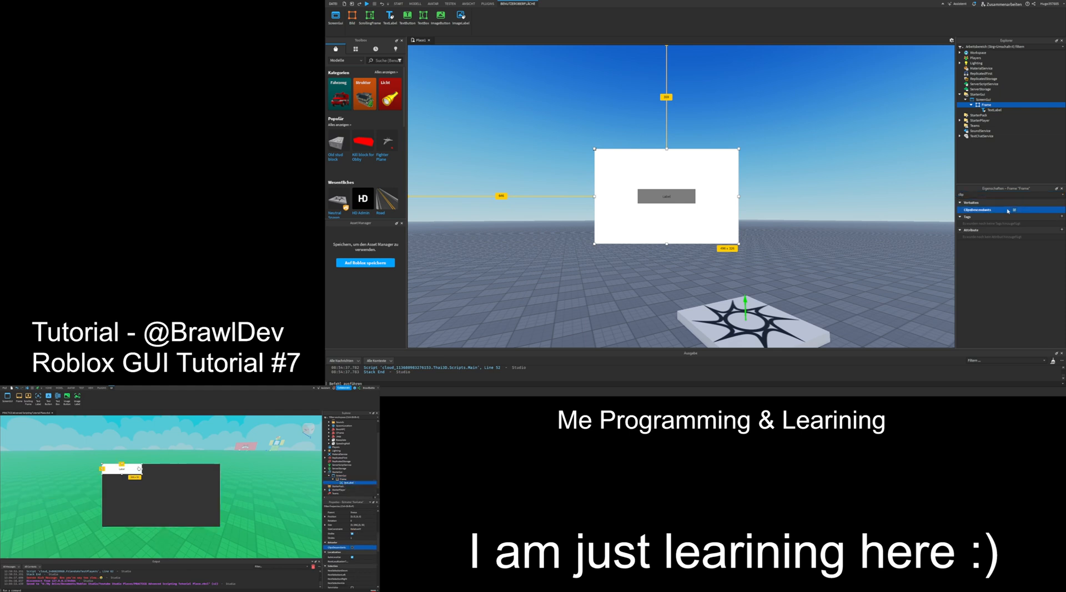
# - Reposition the text label flush with the frame's upper edge, slightly right of its centre
pyautogui.moveTo(666, 196); pyautogui.dragTo(677, 165)
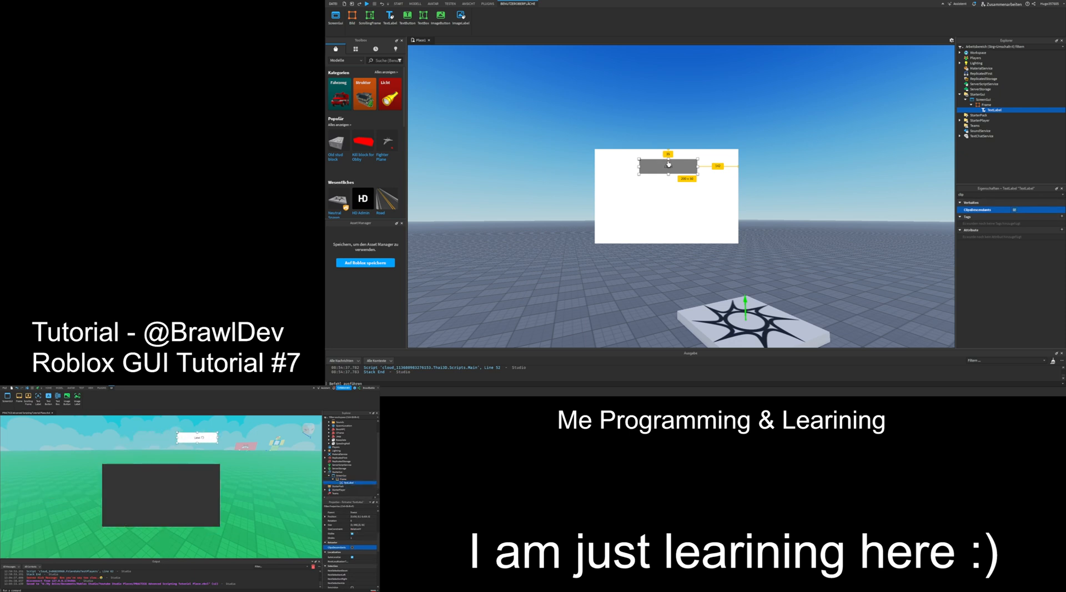
pyautogui.moveTo(668, 161); pyautogui.dragTo(644, 192)
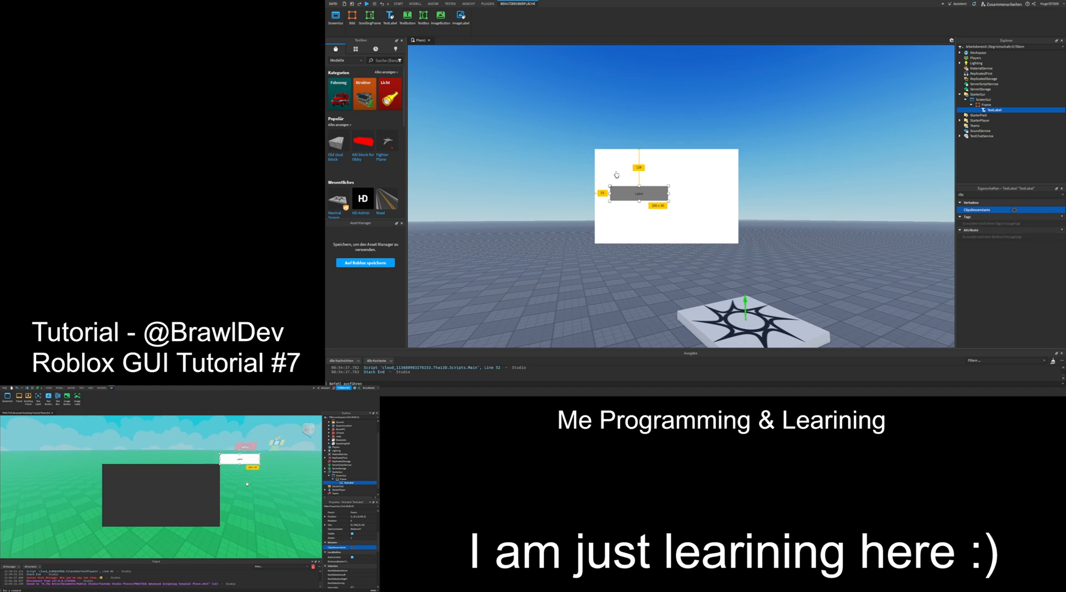
pyautogui.moveTo(628, 192)
pyautogui.mouseDown()
pyautogui.moveTo(642, 168)
pyautogui.moveTo(628, 111)
pyautogui.moveTo(647, 184)
pyautogui.mouseUp()
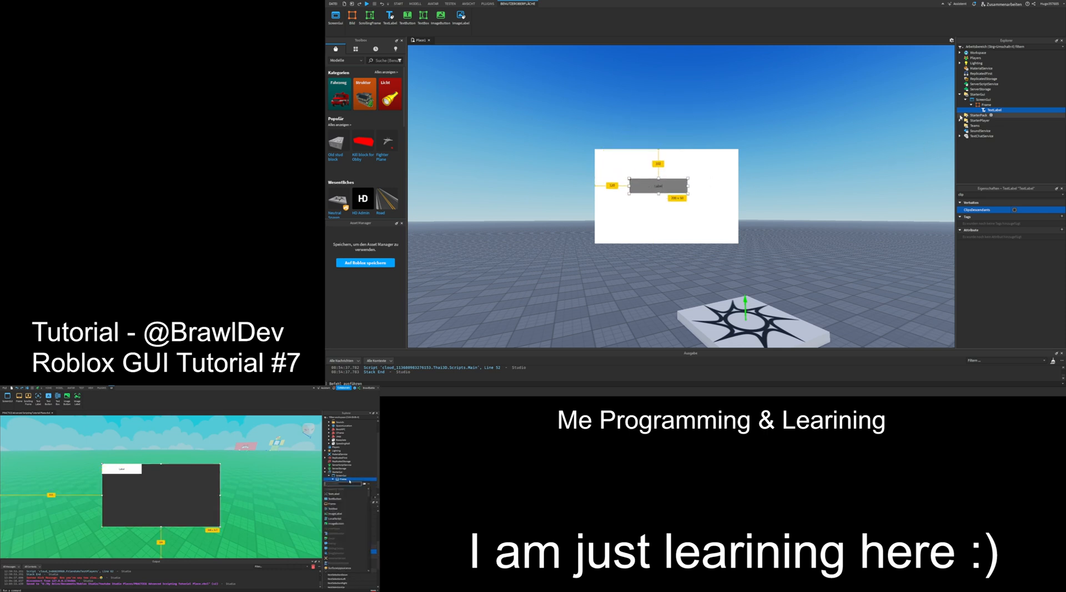
pyautogui.click(986, 105)
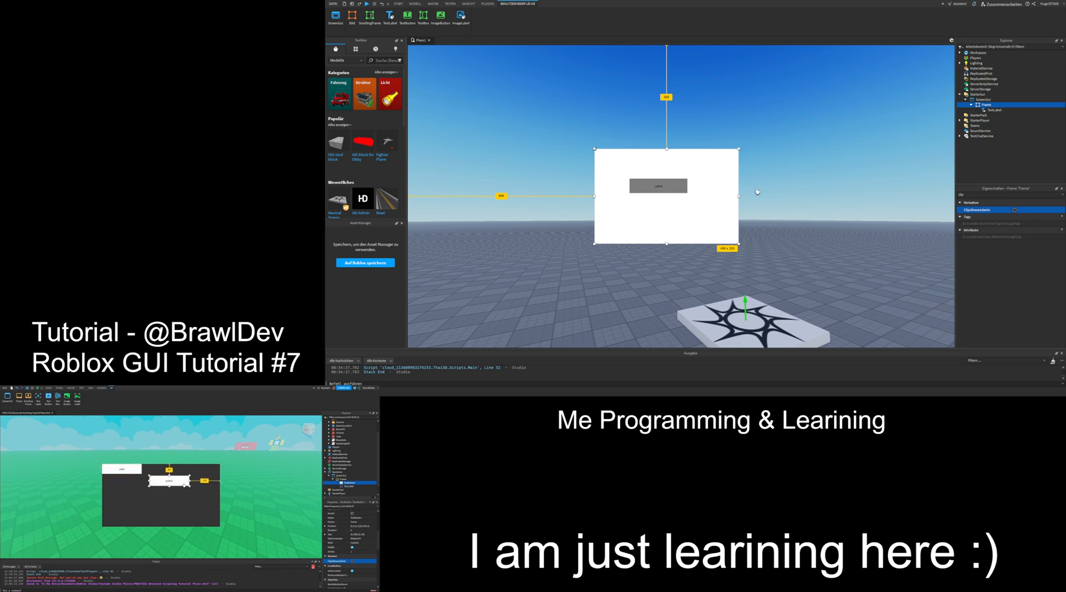
pyautogui.moveTo(679, 182); pyautogui.dragTo(702, 152)
pyautogui.click(771, 118)
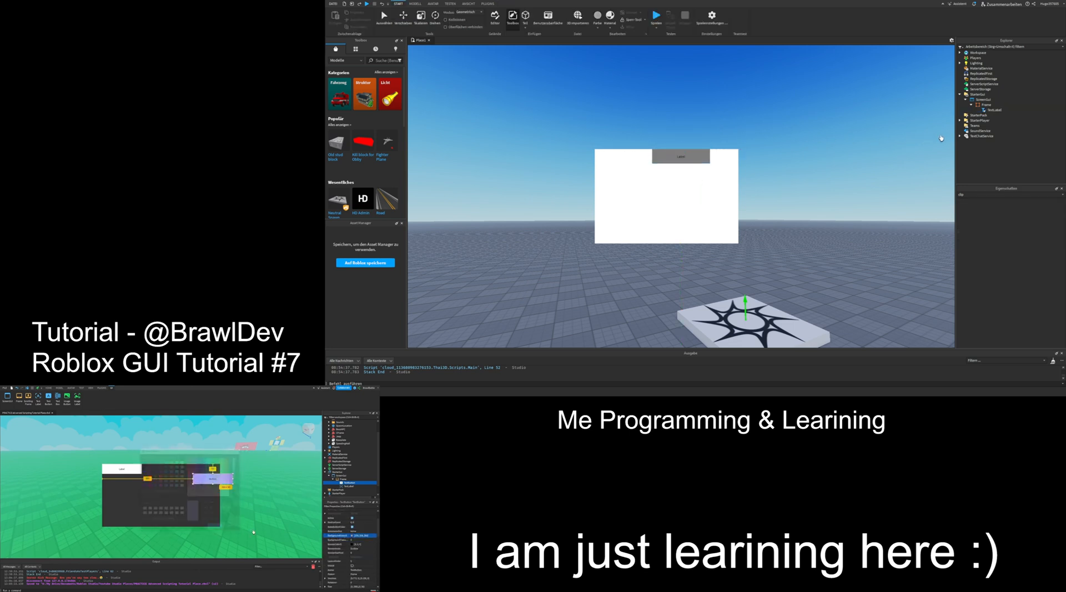
# - Add a TextButton and a TextBox to the frame and move them apart below its upper edge
pyautogui.click(997, 104)
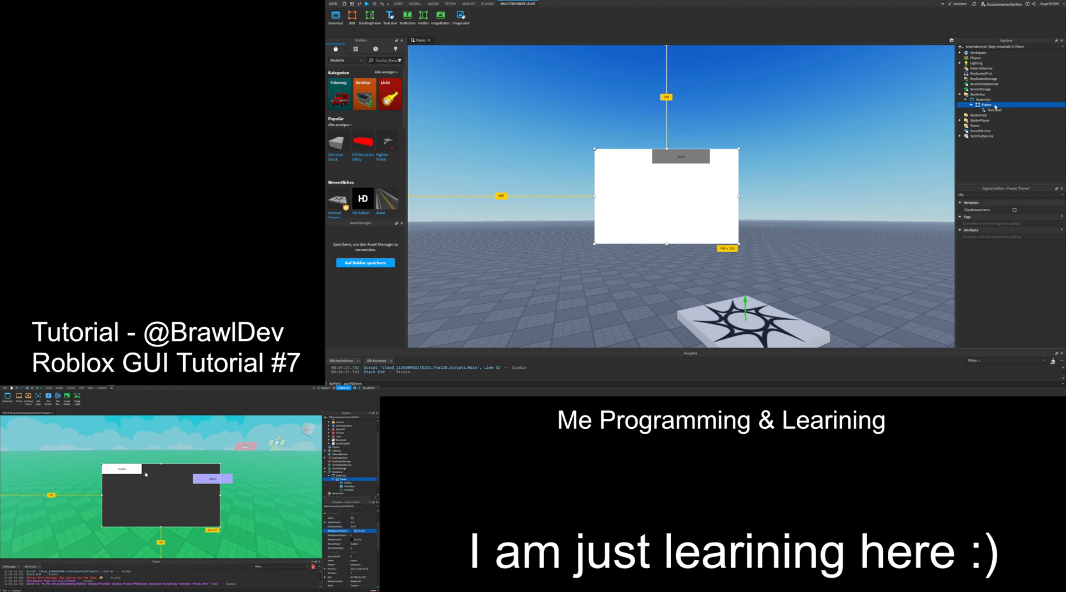
pyautogui.hotkey('ctrl', 'z')
pyautogui.click(996, 106)
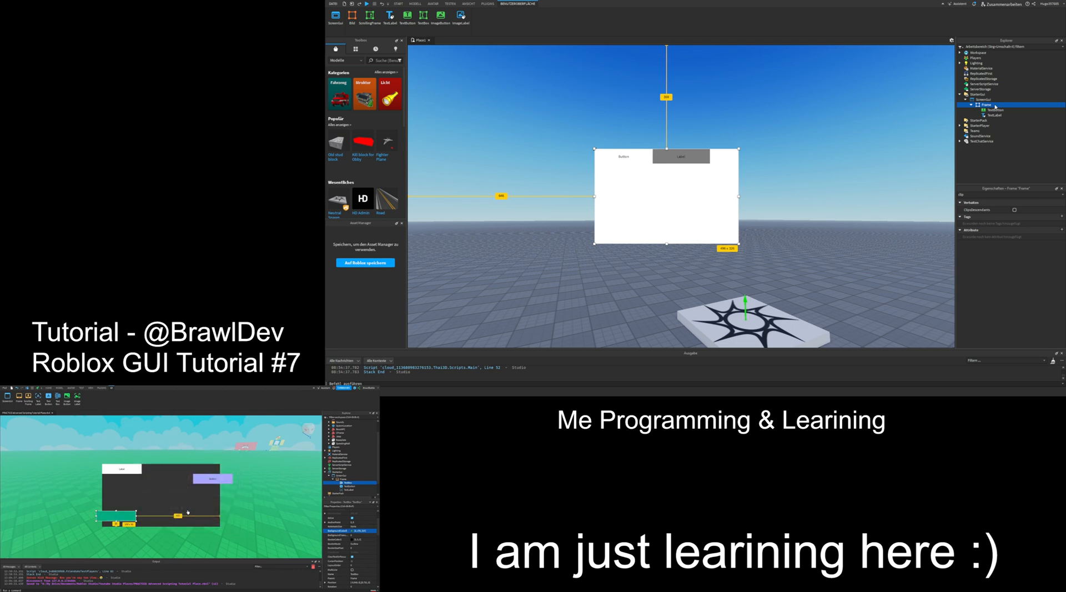
pyautogui.press('Return')
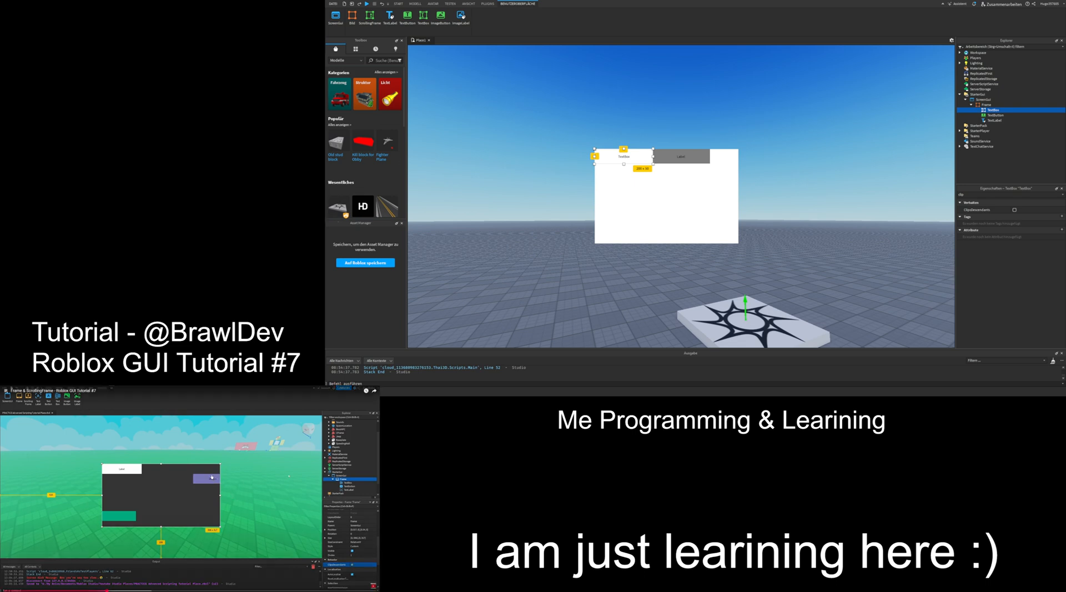
pyautogui.moveTo(624, 156)
pyautogui.mouseDown()
pyautogui.moveTo(639, 196)
pyautogui.moveTo(623, 156)
pyautogui.moveTo(627, 171)
pyautogui.mouseUp()
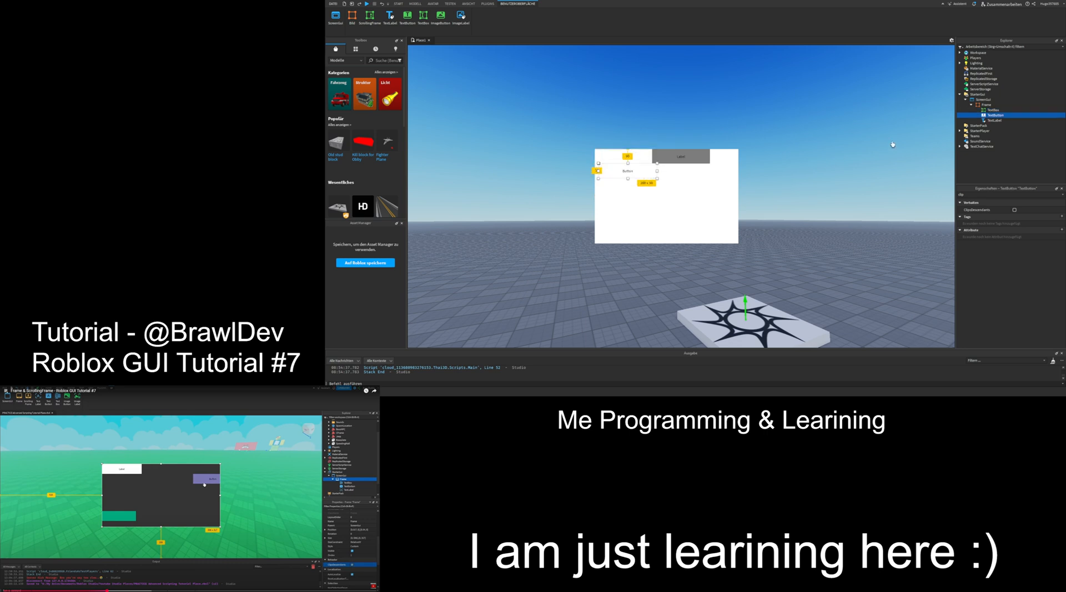
# - Filter the text button's properties for "back" and set its background colour to light green
pyautogui.doubleClick(968, 195)
pyautogui.write('back')
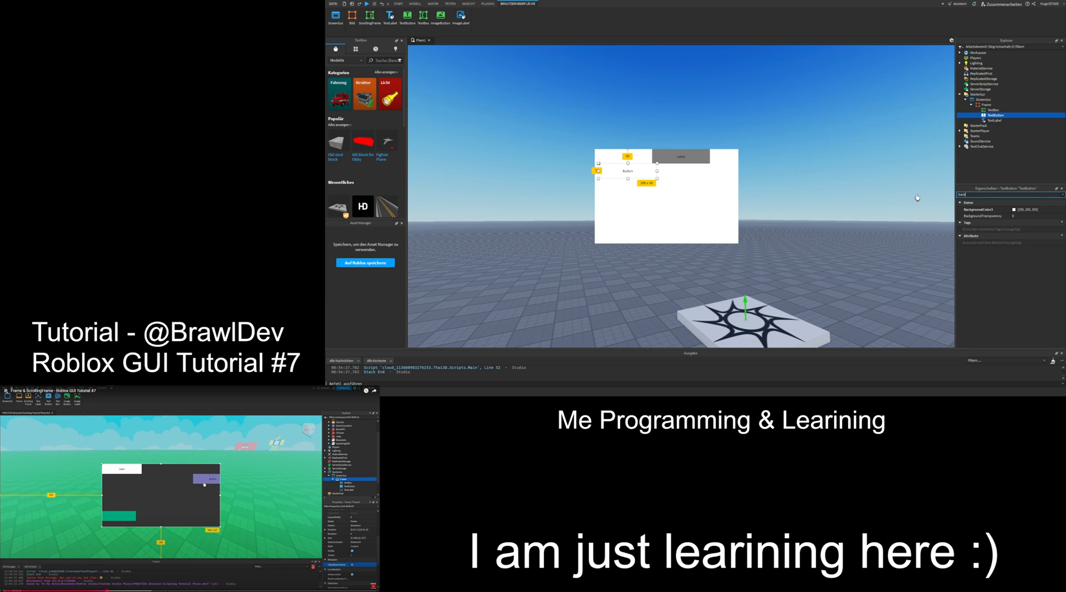
pyautogui.click(1015, 212)
pyautogui.click(734, 169)
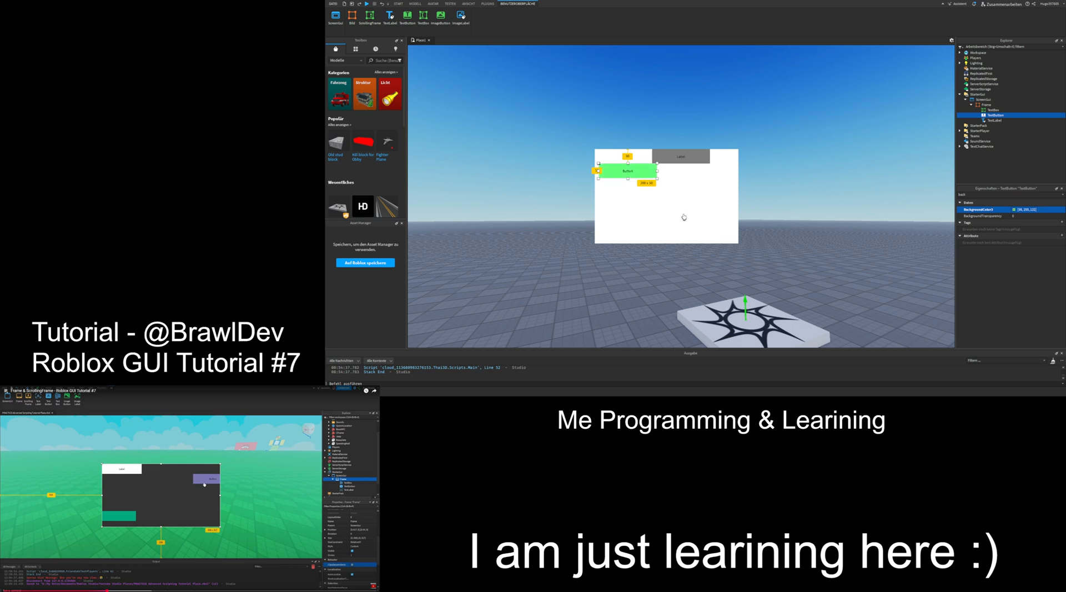
# - Set the text box's background colour to magenta
pyautogui.click(986, 120)
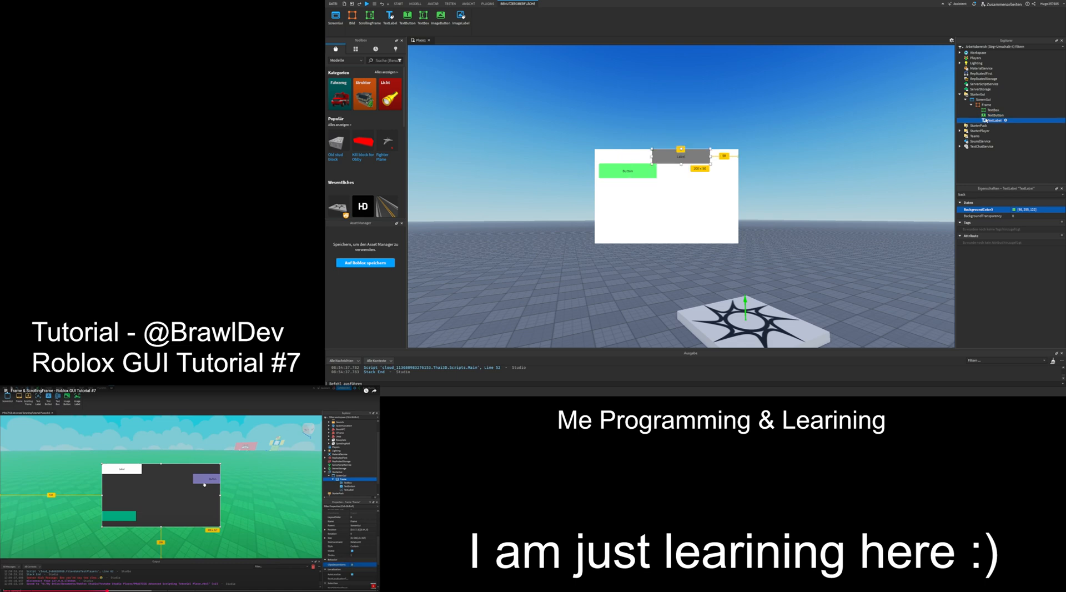
pyautogui.click(993, 110)
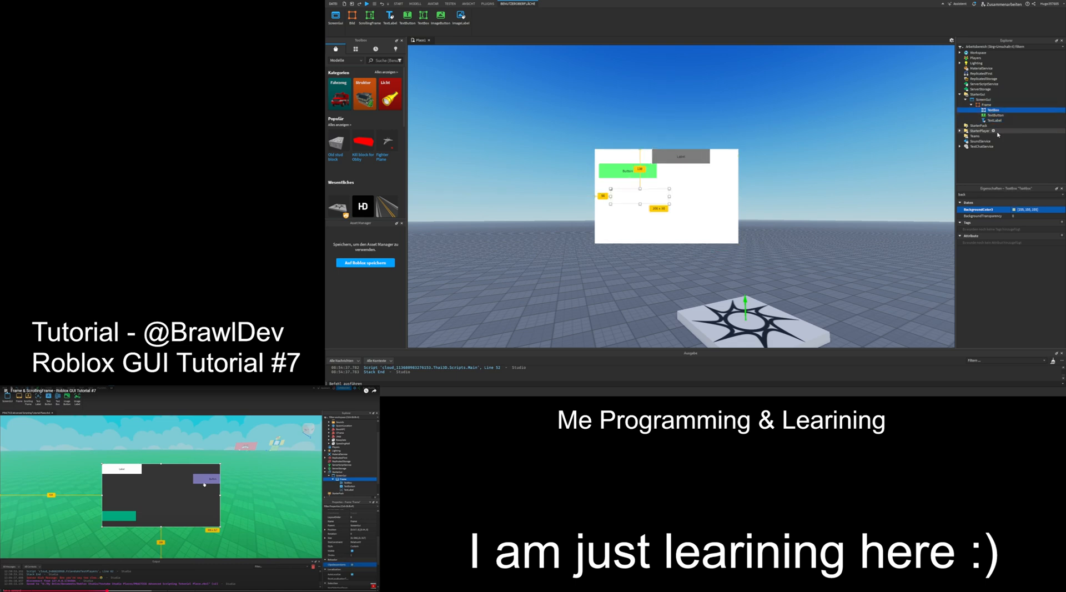
pyautogui.click(704, 155)
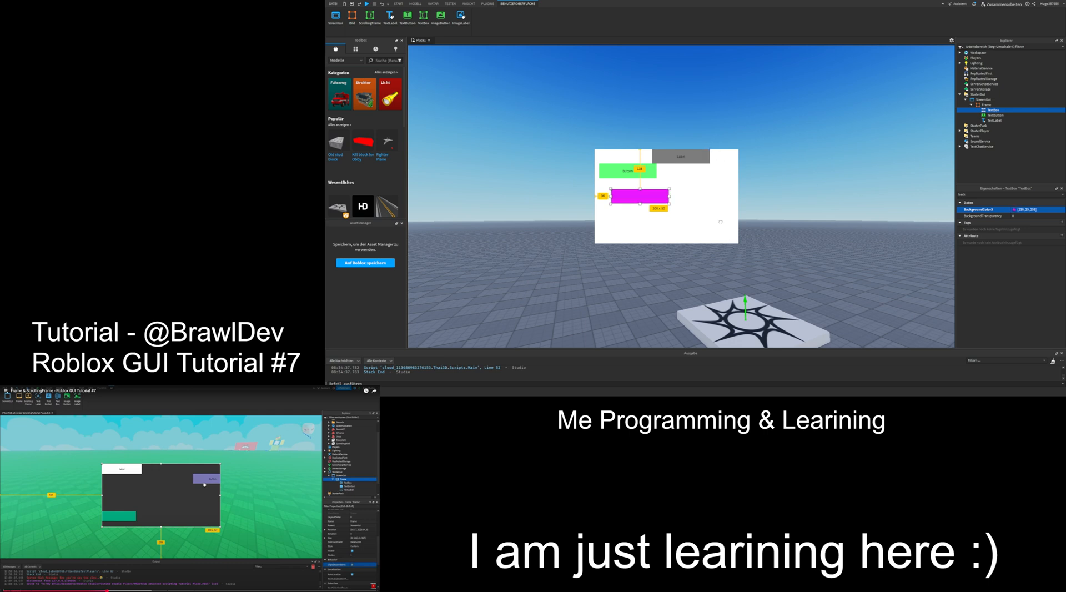
# - Move the text box lower and right within the frame, and enable ClipsDescendants on the frame after filtering its properties for "clip"
pyautogui.moveTo(633, 189); pyautogui.dragTo(669, 205)
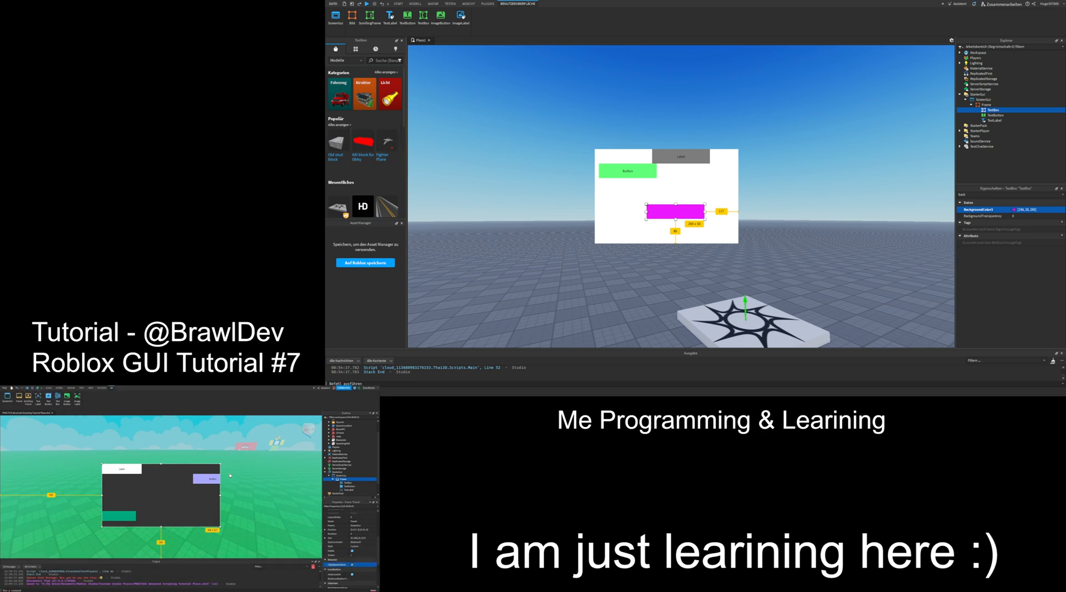
pyautogui.click(987, 105)
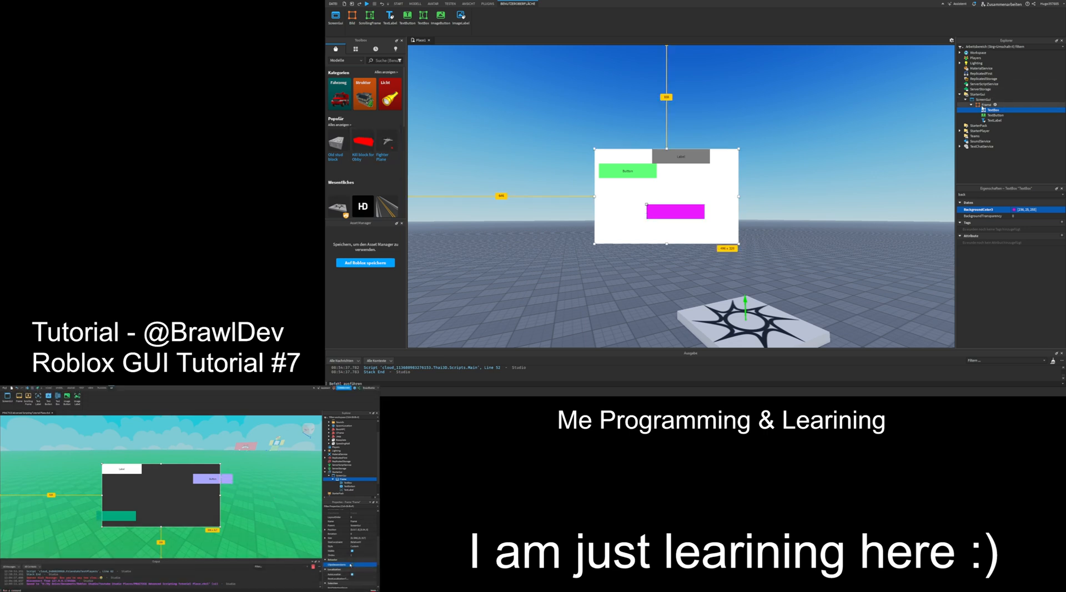
pyautogui.doubleClick(971, 195)
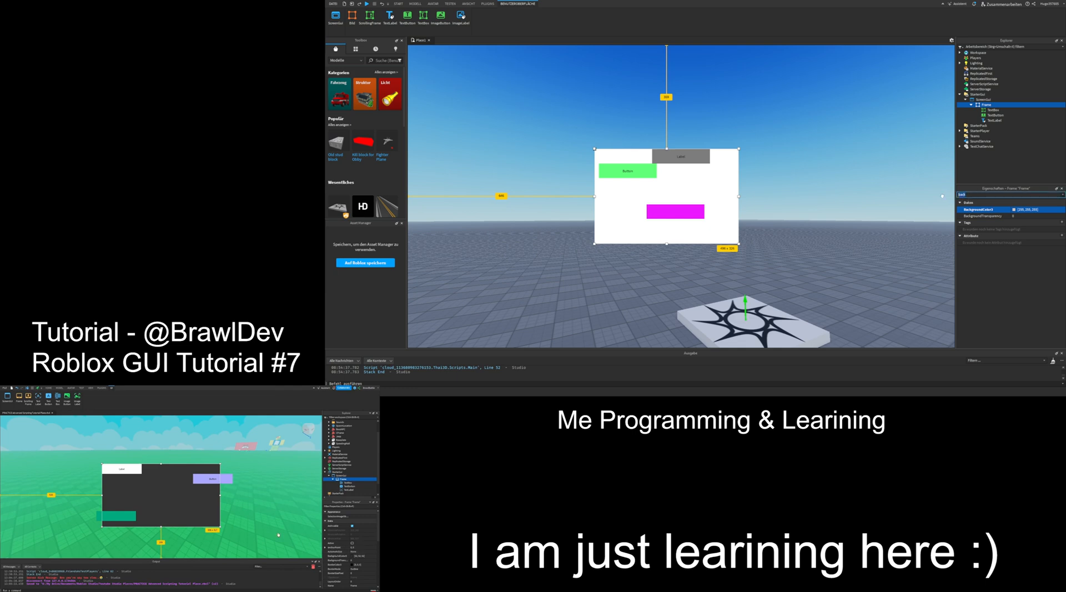
pyautogui.write('clip')
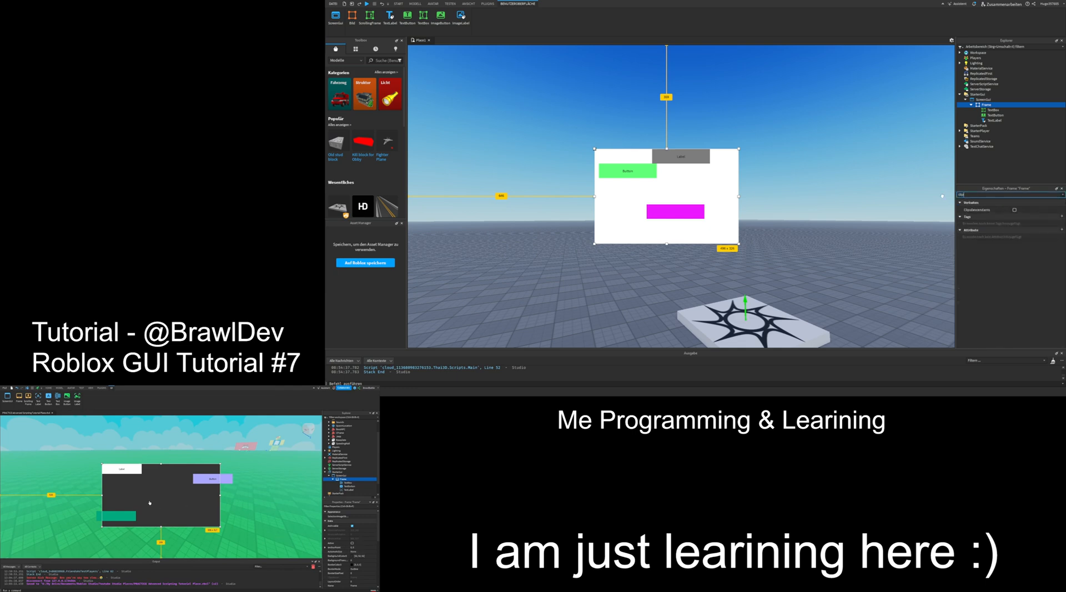
pyautogui.click(1021, 215)
pyautogui.click(1015, 210)
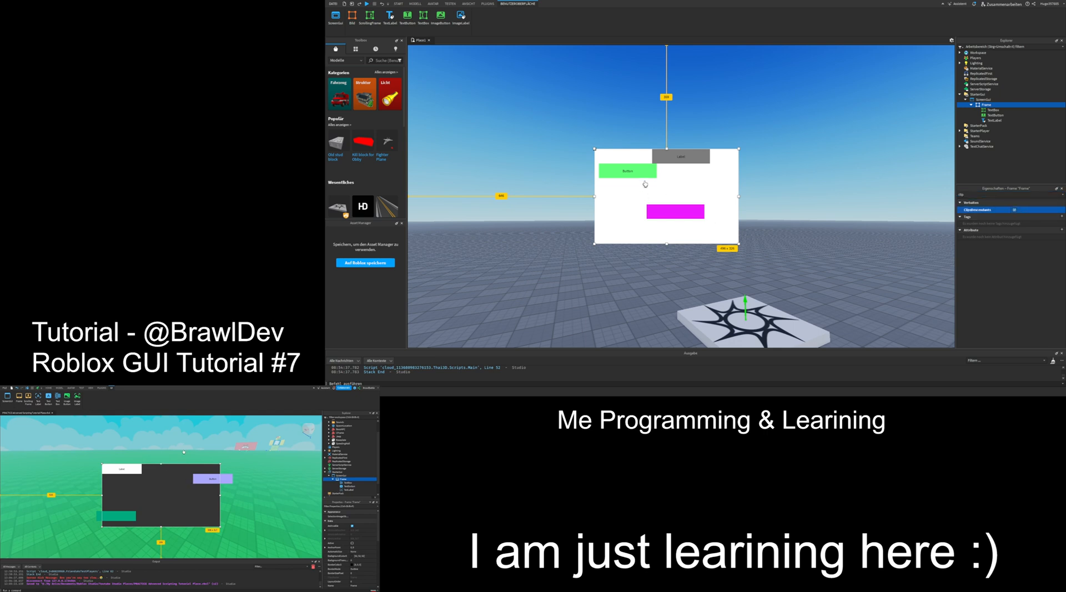
# - Rearrange the button, label and text box inside the frame, and move the whole frame around, leaving it near the viewport's centre
pyautogui.moveTo(649, 170); pyautogui.dragTo(647, 211)
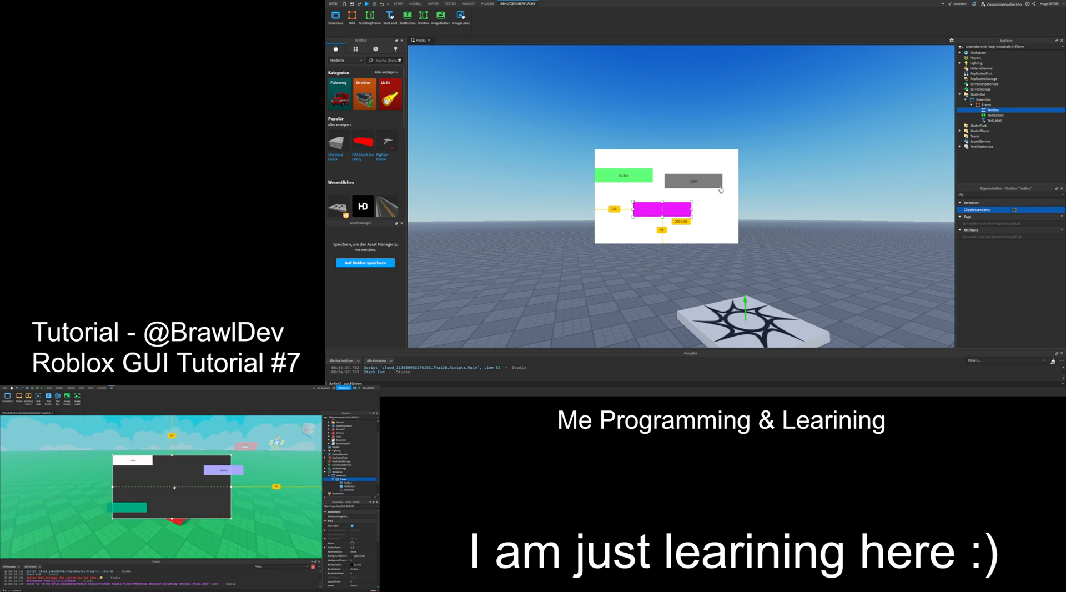
pyautogui.moveTo(724, 197); pyautogui.dragTo(753, 222)
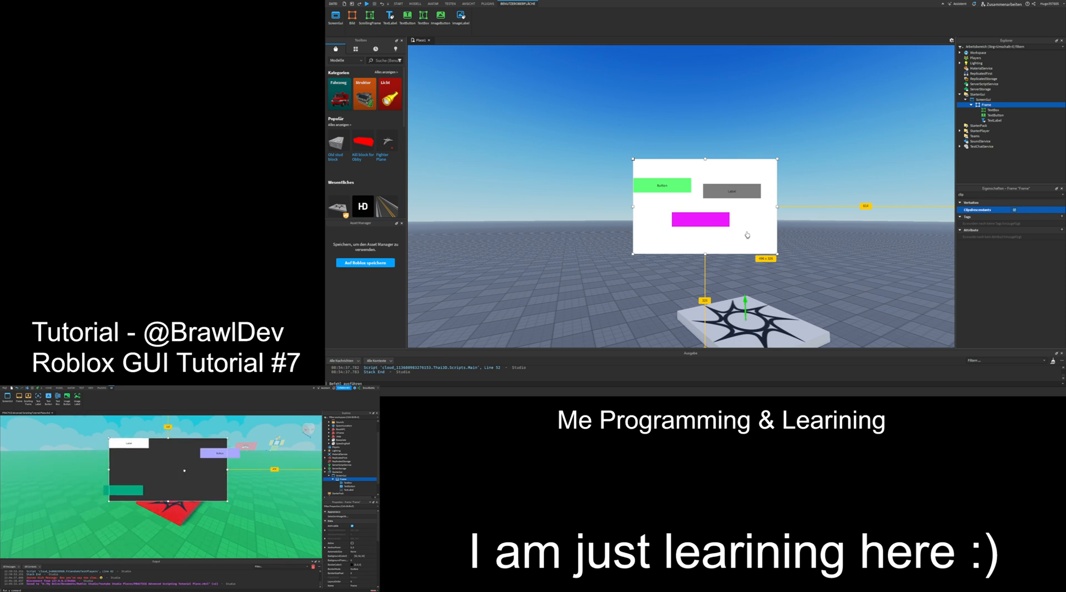
pyautogui.moveTo(747, 235); pyautogui.dragTo(712, 178)
pyautogui.moveTo(841, 210); pyautogui.dragTo(758, 183)
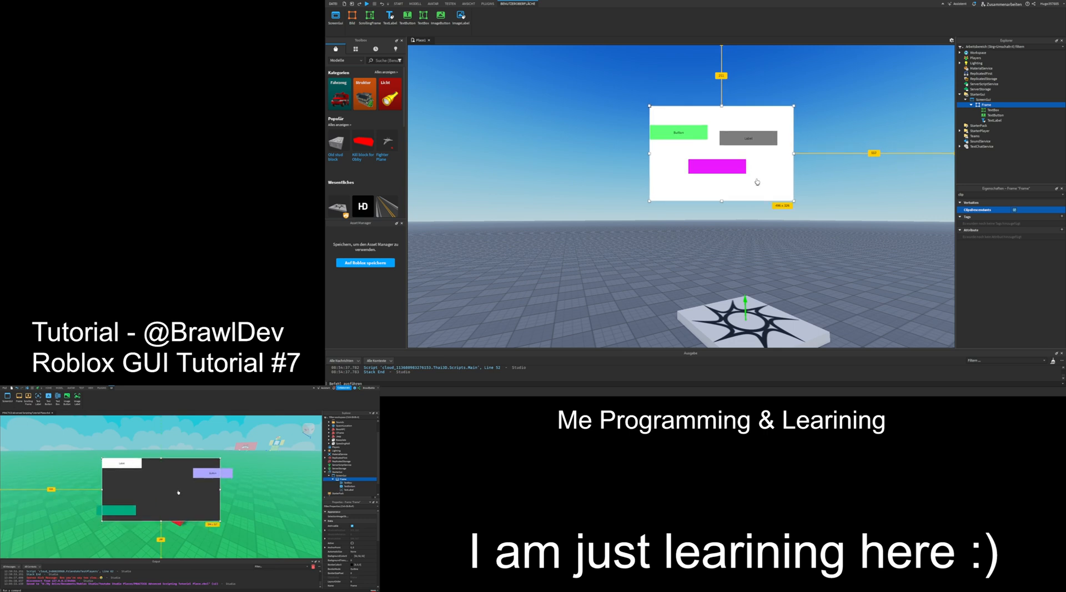
pyautogui.moveTo(757, 181); pyautogui.dragTo(717, 242)
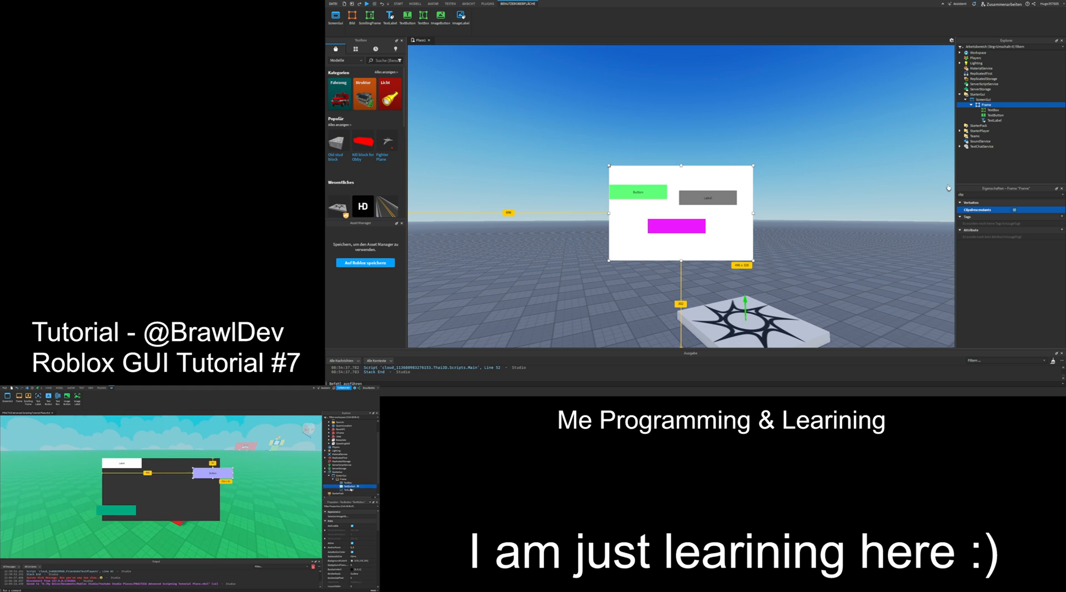
# - Enlarge the frame in width and height by extending its lower-right corner outward
pyautogui.click(995, 115)
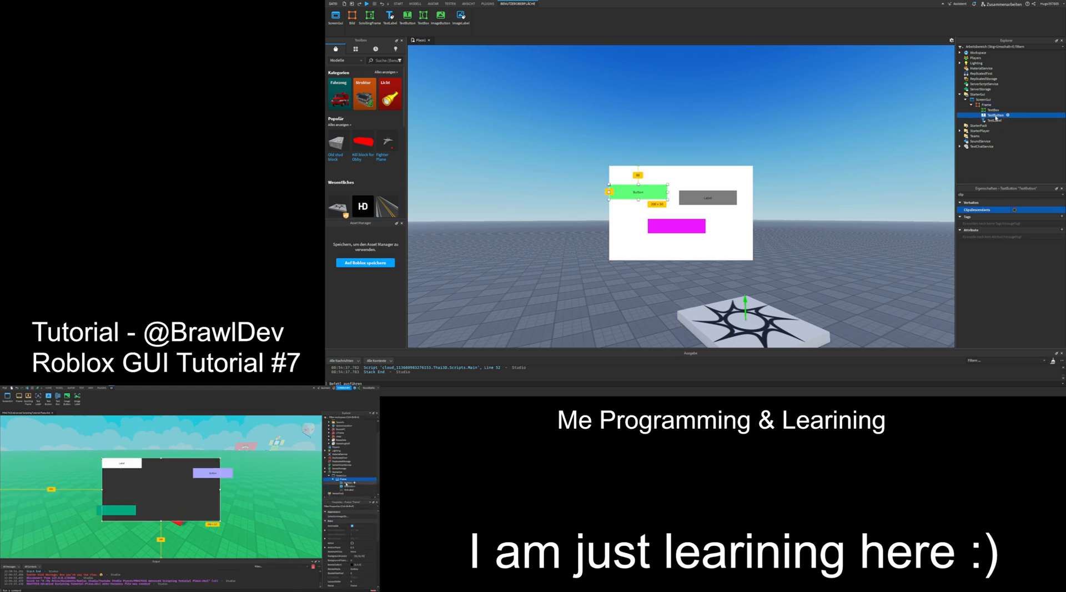
pyautogui.click(986, 104)
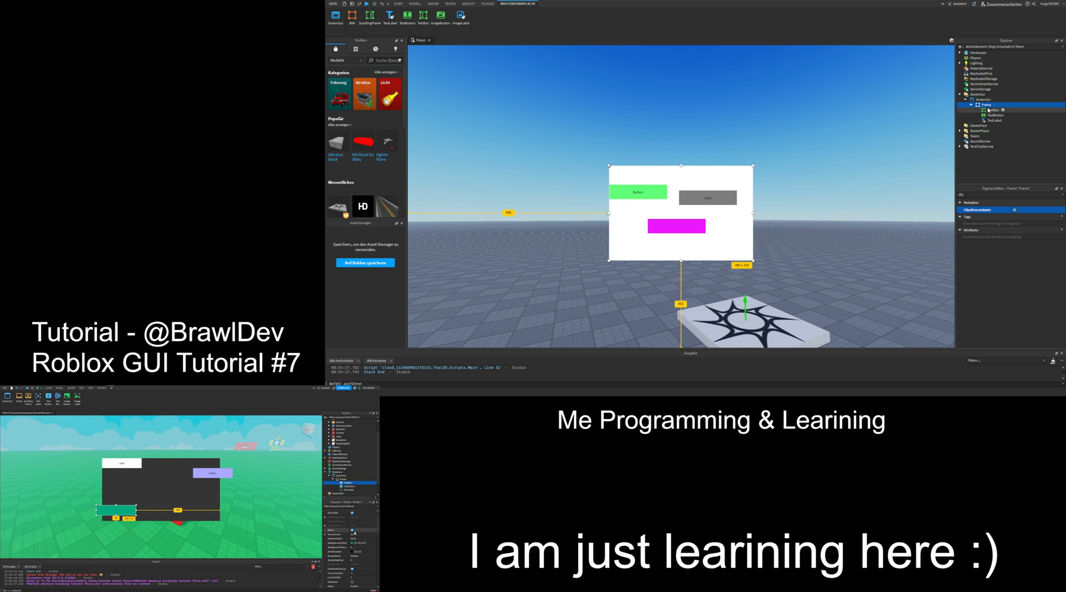
pyautogui.click(745, 256)
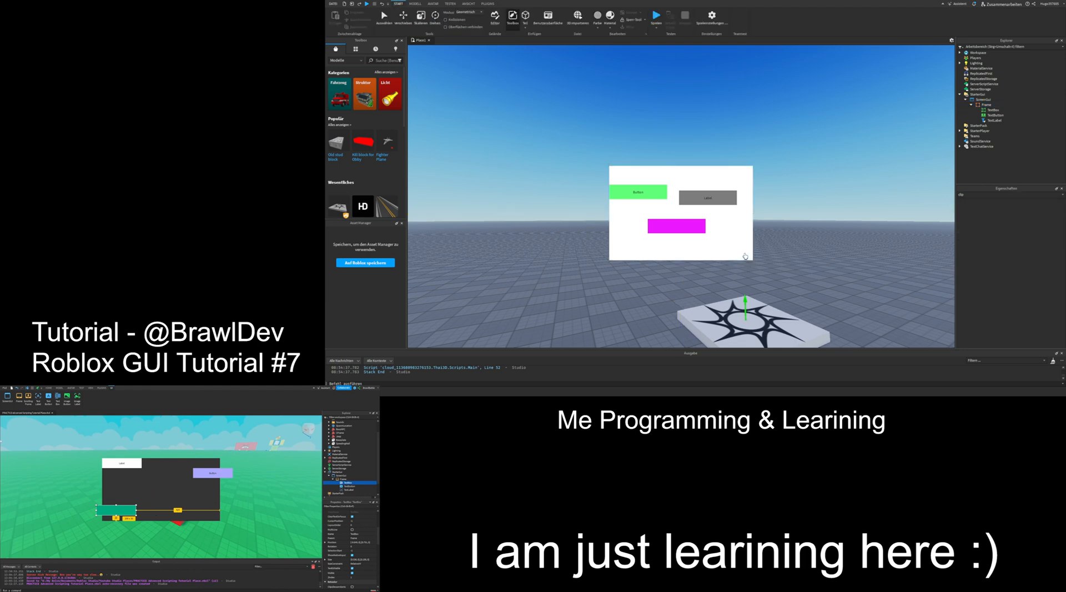
pyautogui.click(981, 104)
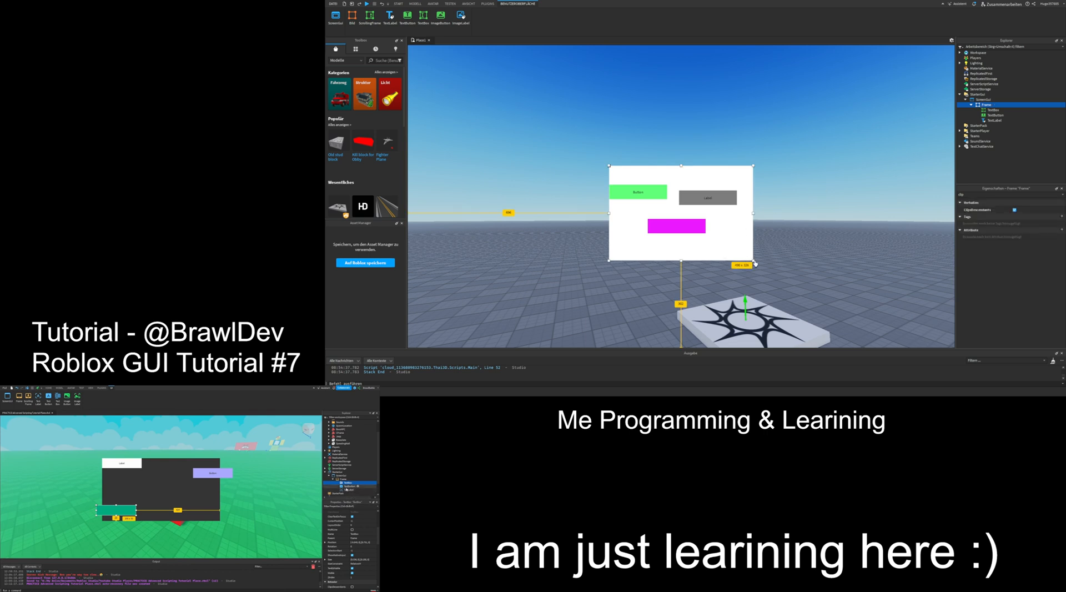
pyautogui.moveTo(756, 263); pyautogui.dragTo(788, 285)
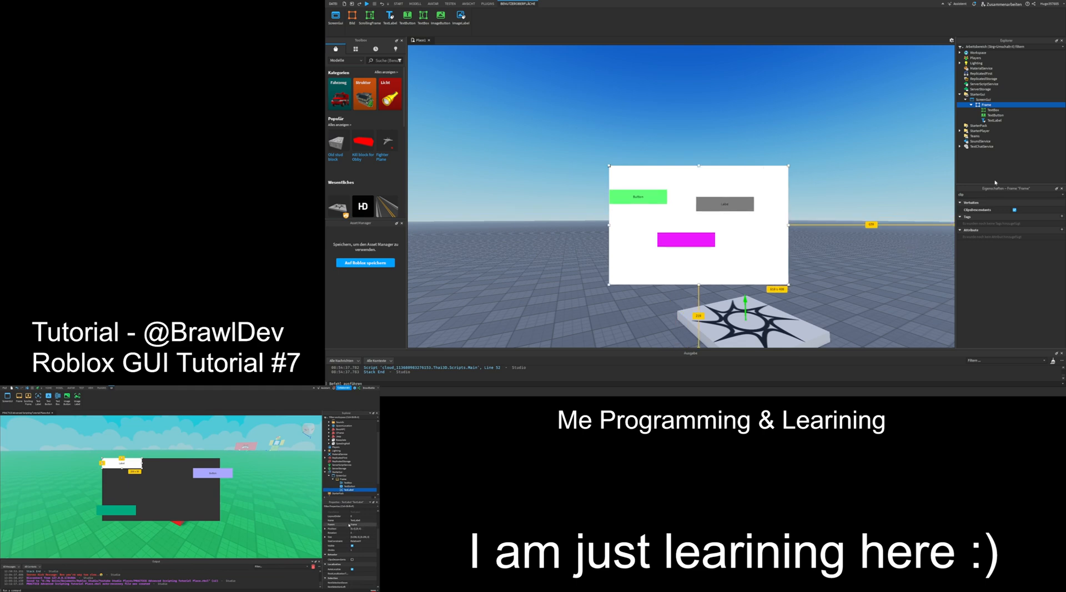
pyautogui.click(974, 194)
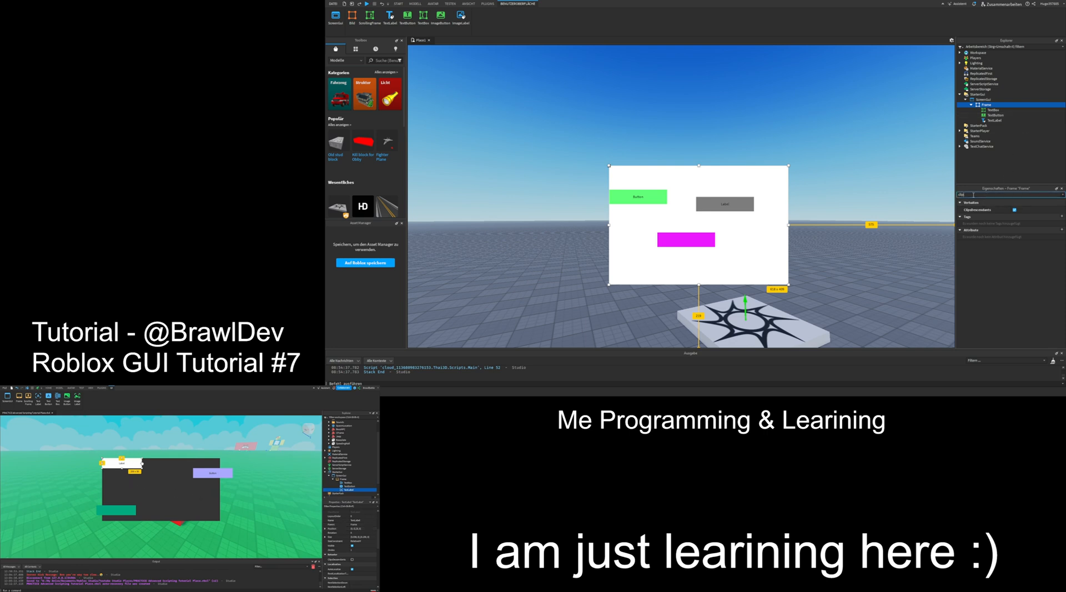
pyautogui.press('BackSpace')
pyautogui.press('BackSpace')
pyautogui.press('BackSpace')
pyautogui.press('BackSpace')
pyautogui.write('posito')
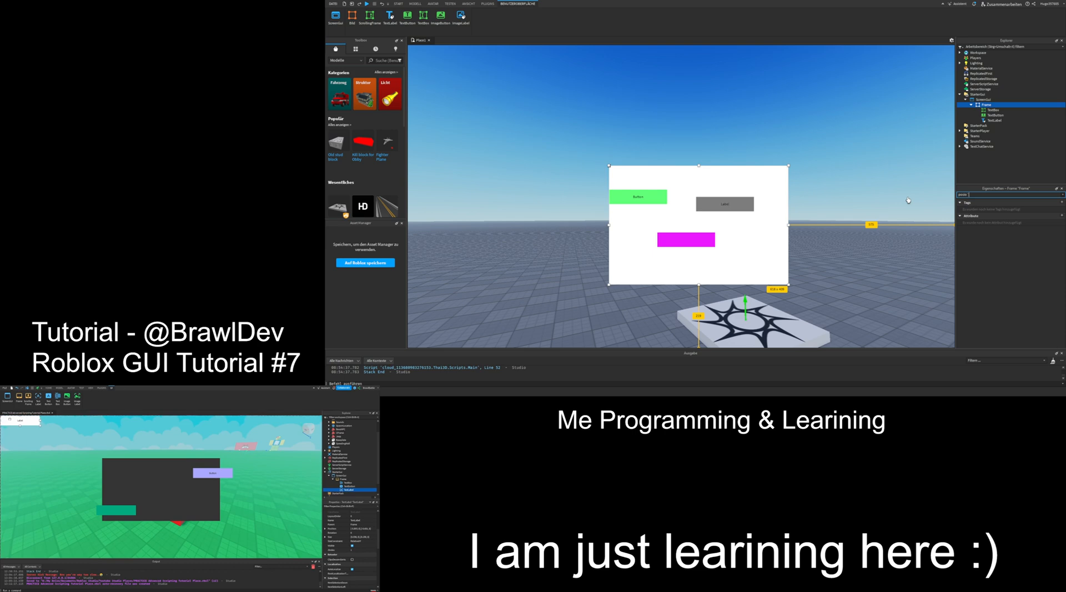
pyautogui.click(918, 166)
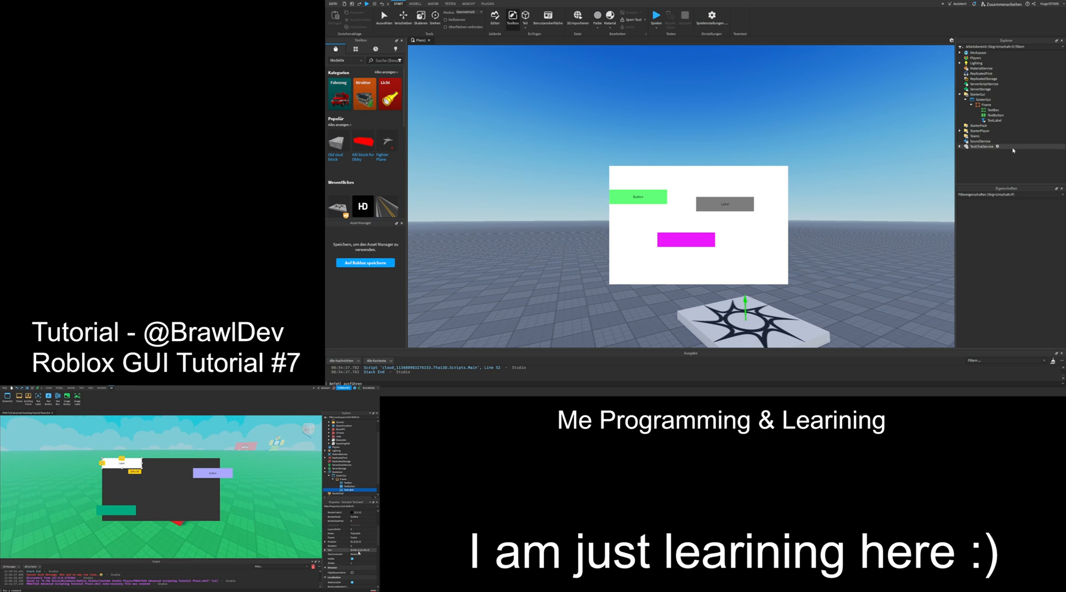
# - Filter the text label's properties for "size" and enlarge the label slightly from its lower-right corner, mainly in height
pyautogui.click(993, 120)
pyautogui.click(990, 194)
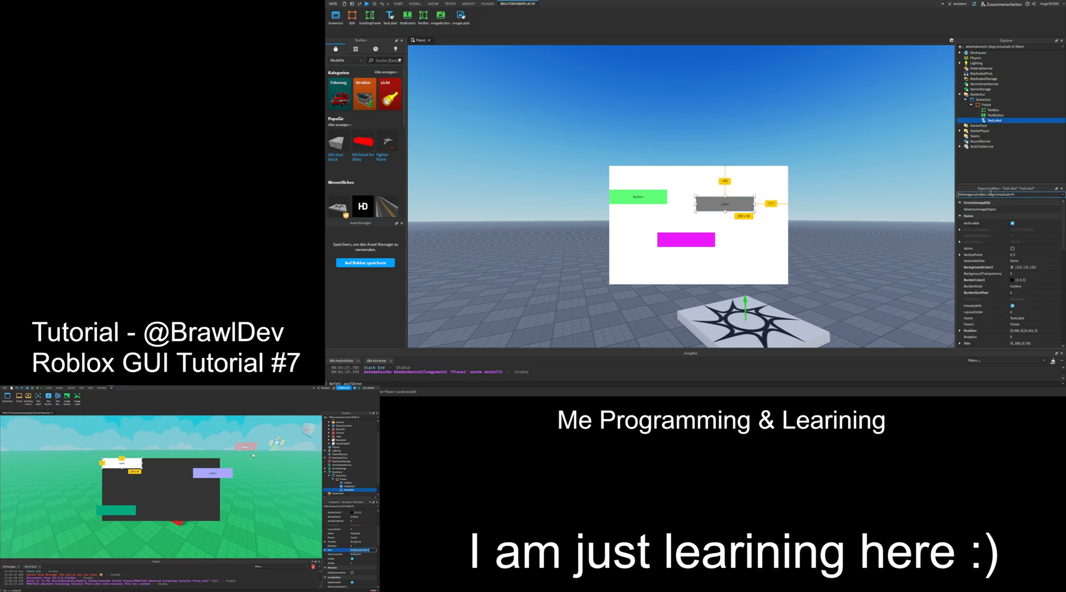
pyautogui.write('size')
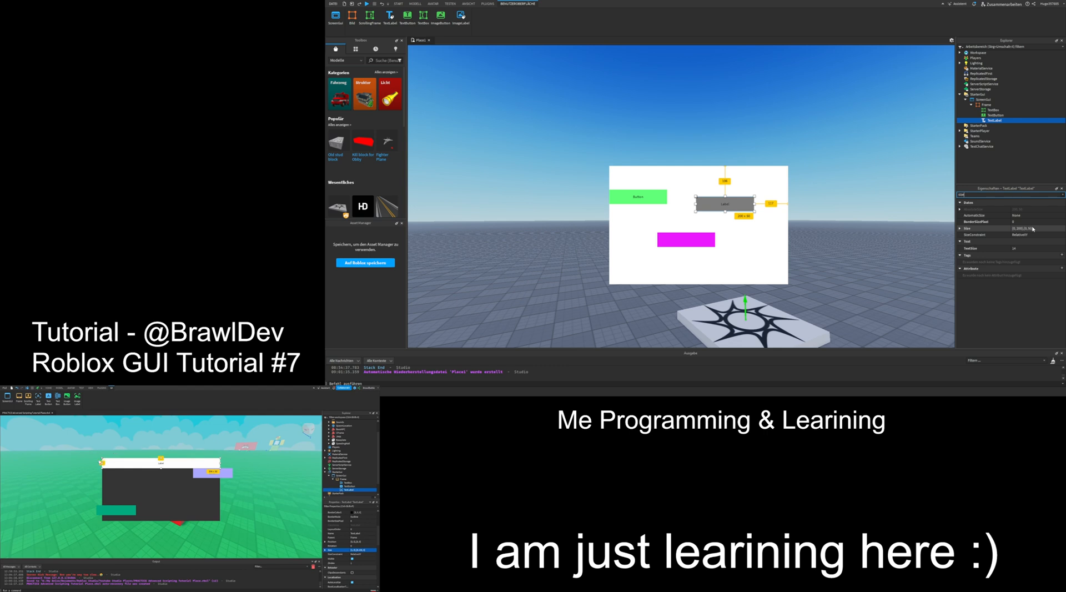
pyautogui.click(1033, 229)
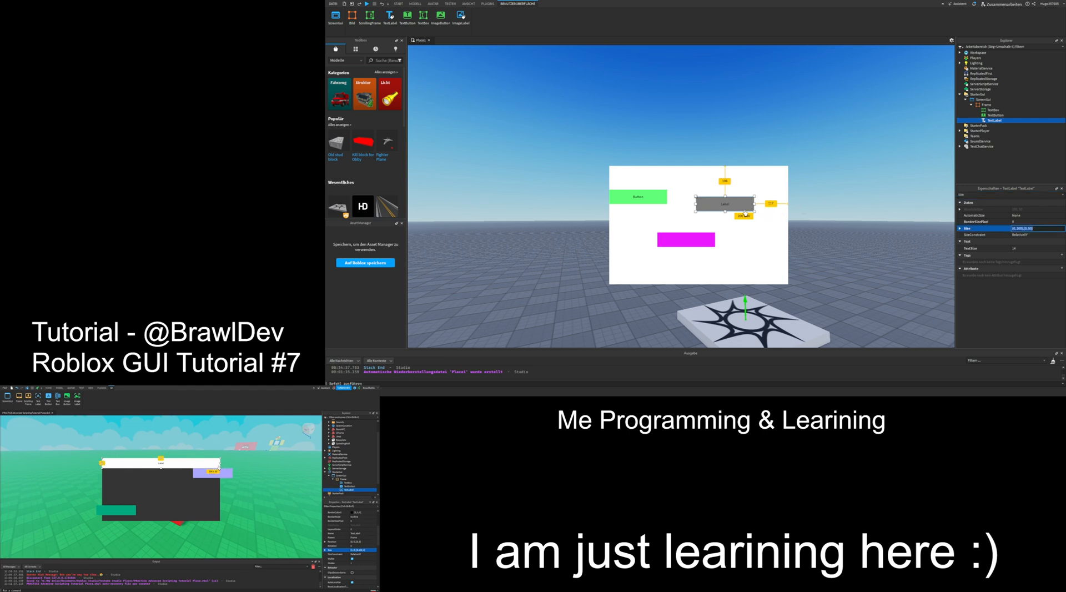
pyautogui.moveTo(755, 212)
pyautogui.mouseDown()
pyautogui.moveTo(816, 296)
pyautogui.moveTo(840, 294)
pyautogui.moveTo(786, 207)
pyautogui.moveTo(754, 208)
pyautogui.moveTo(759, 220)
pyautogui.mouseUp()
pyautogui.click(830, 202)
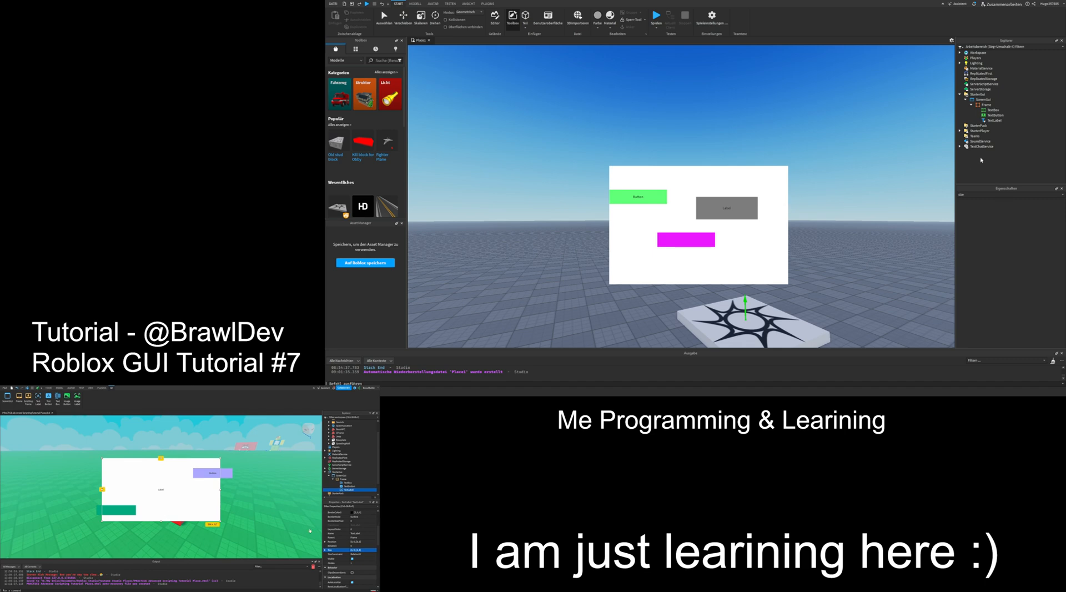
# - Open the text label's Size value to inspect it
pyautogui.click(995, 120)
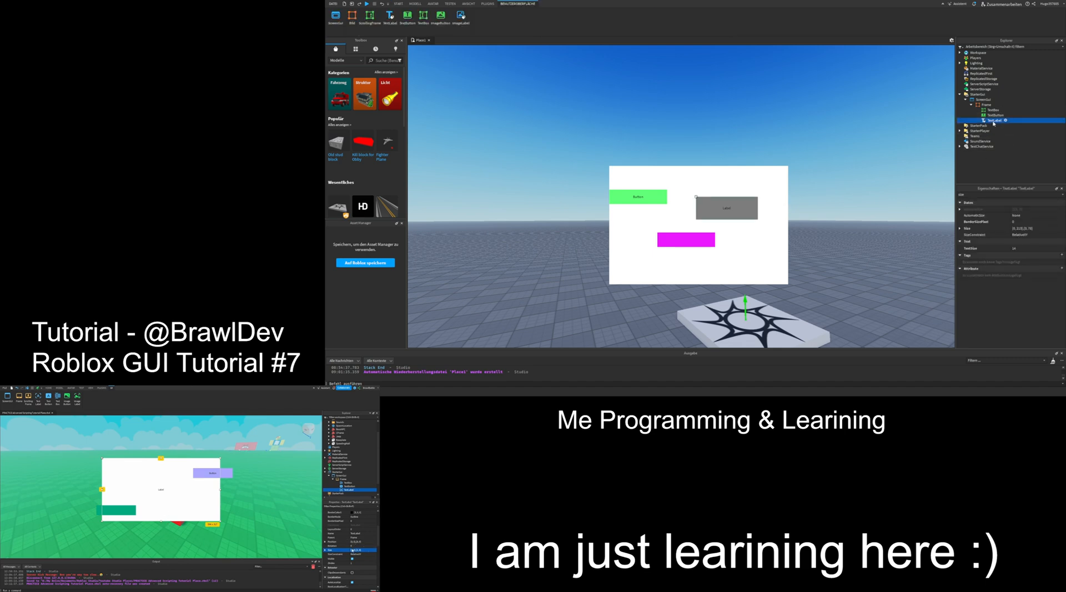
pyautogui.click(1022, 228)
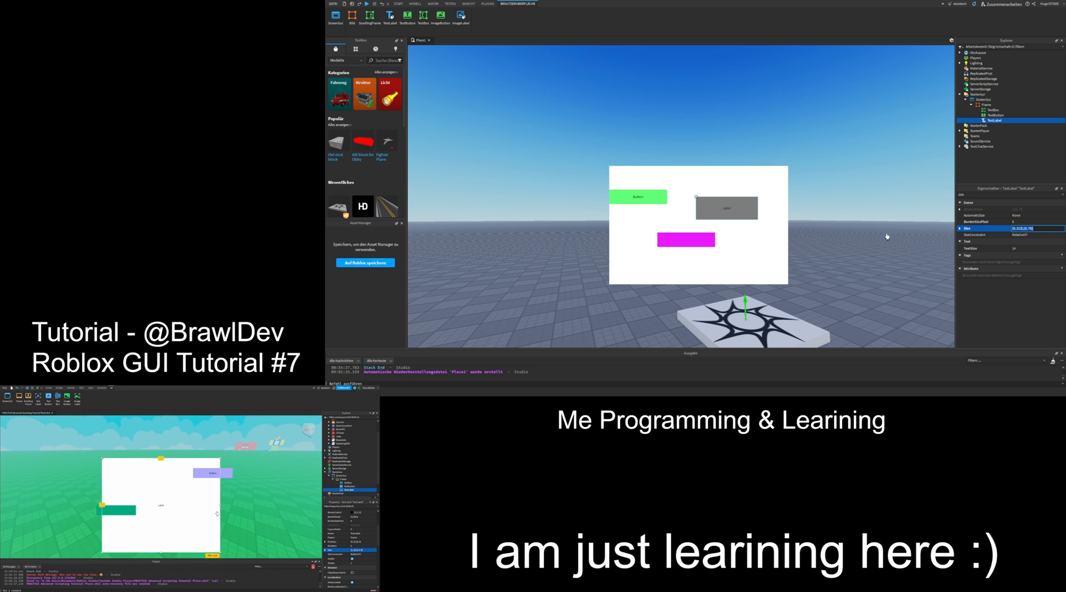
pyautogui.press('Return')
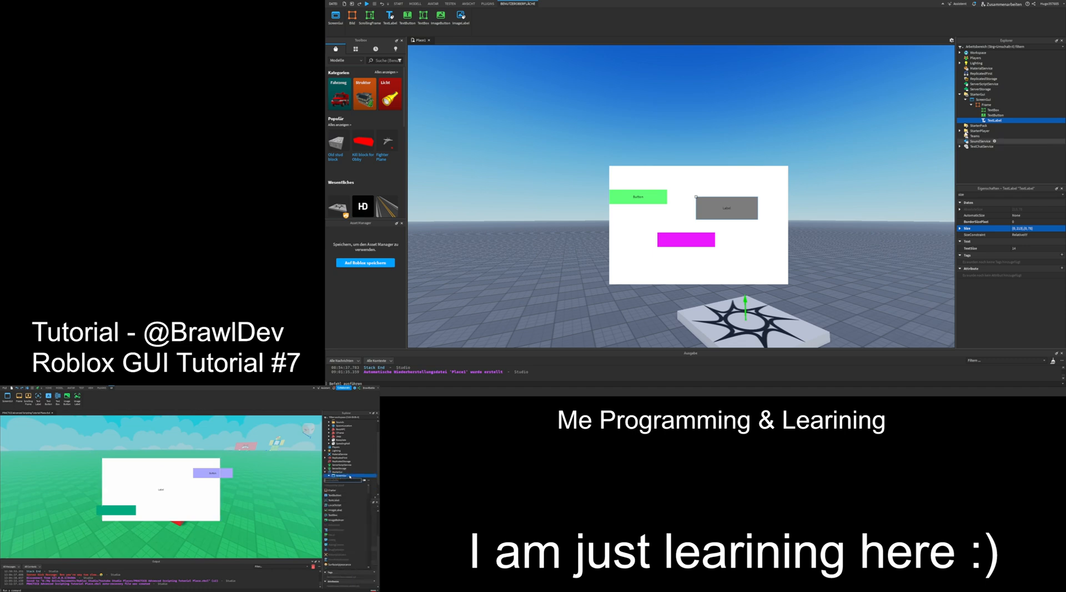
# - Add a Folder inside the ScreenGui and select the frame's text box, button and label together
pyautogui.click(994, 100)
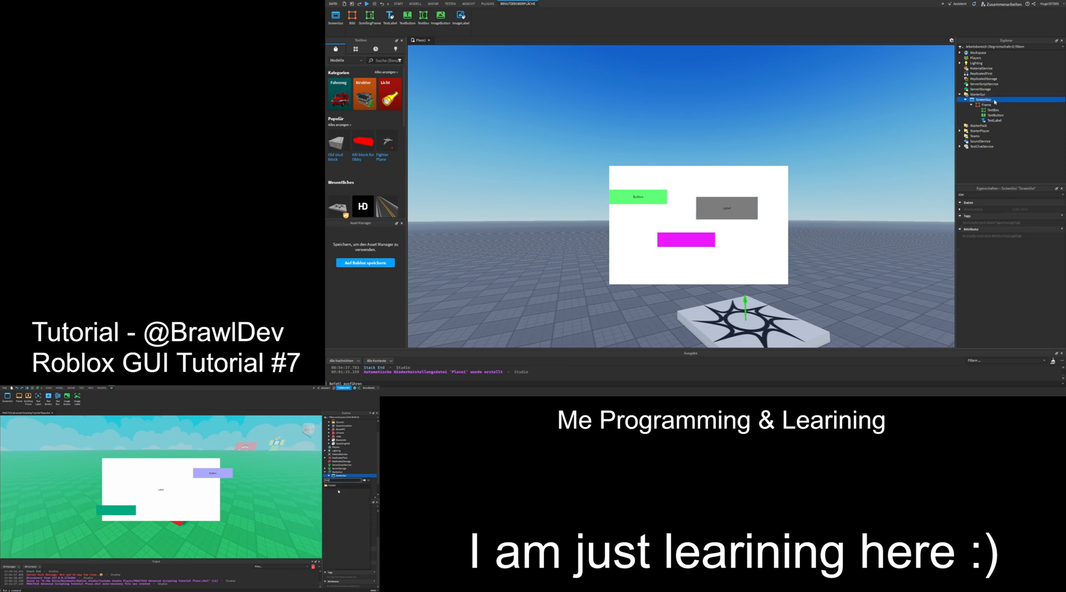
pyautogui.click(979, 132)
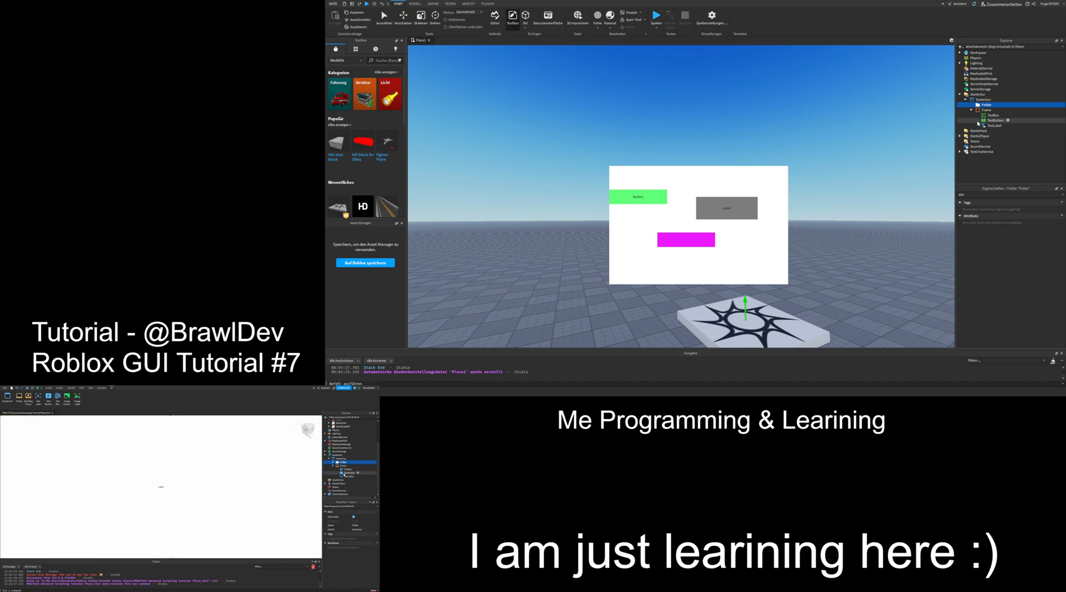
pyautogui.click(981, 115)
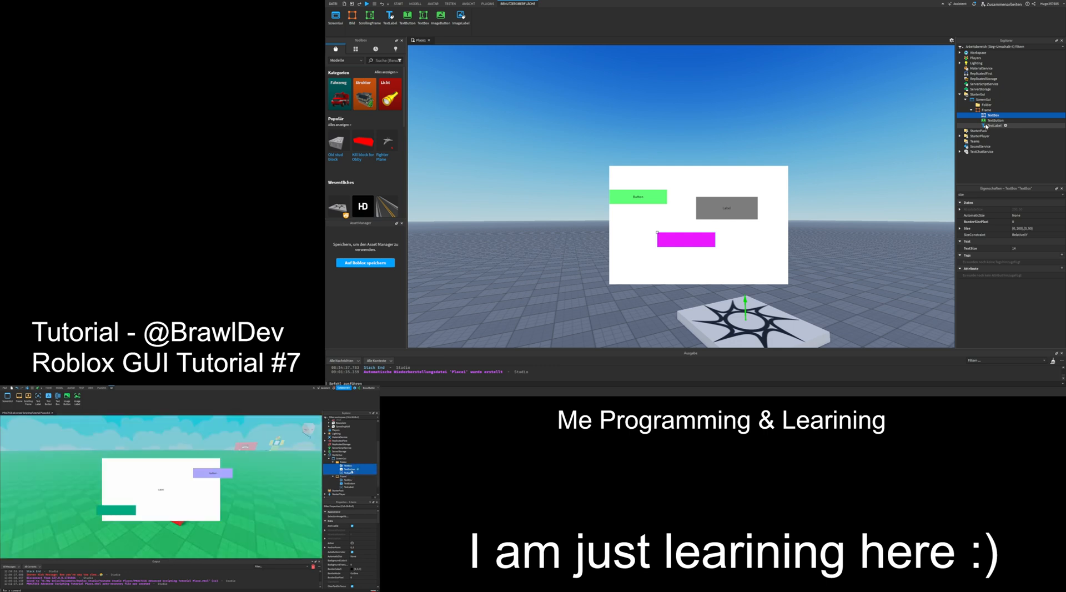
pyautogui.keyDown('shift'); pyautogui.click(986, 126); pyautogui.keyUp('shift')
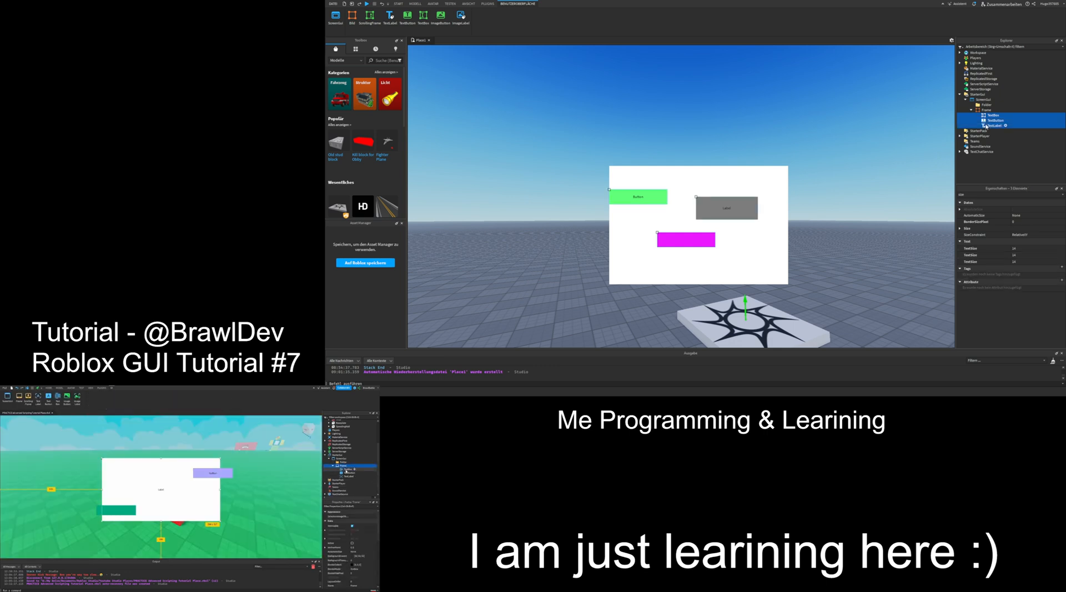
# - Enlarge the frame further by extending its upper-right corner outward
pyautogui.click(995, 120)
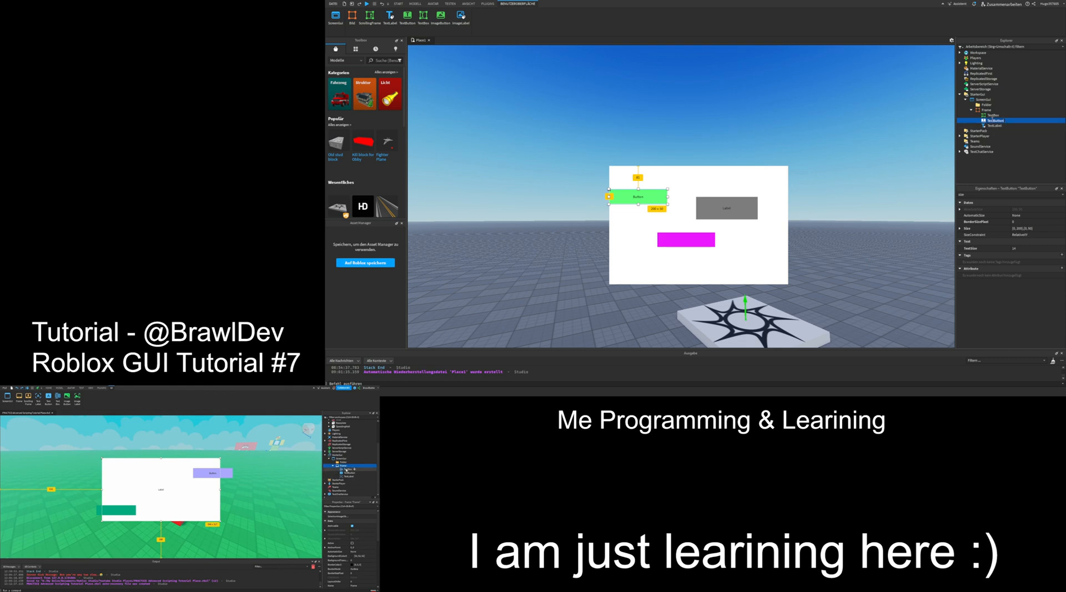
pyautogui.click(993, 116)
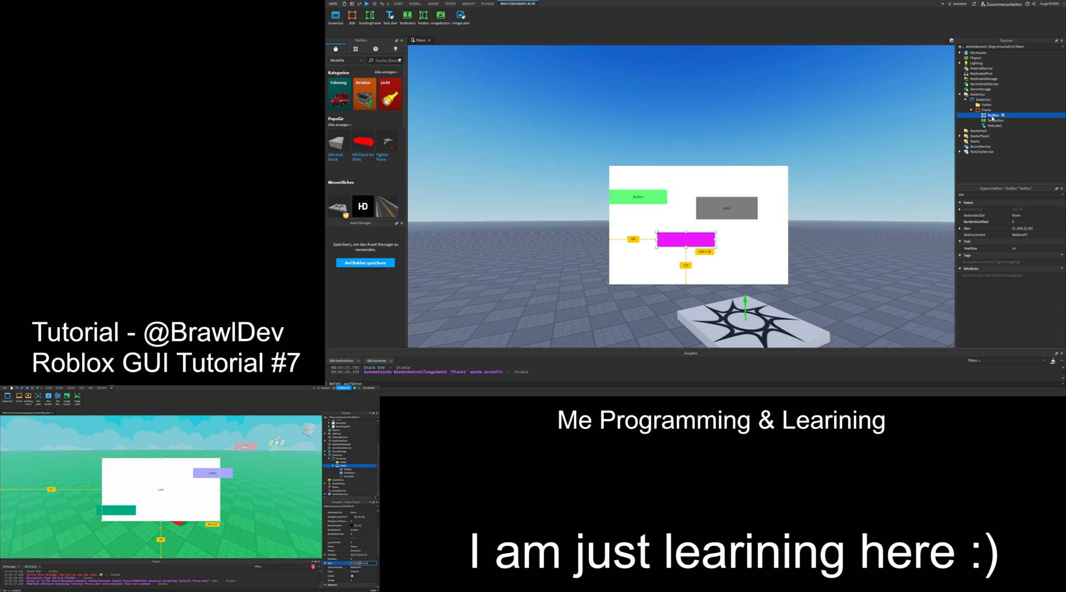
pyautogui.click(987, 110)
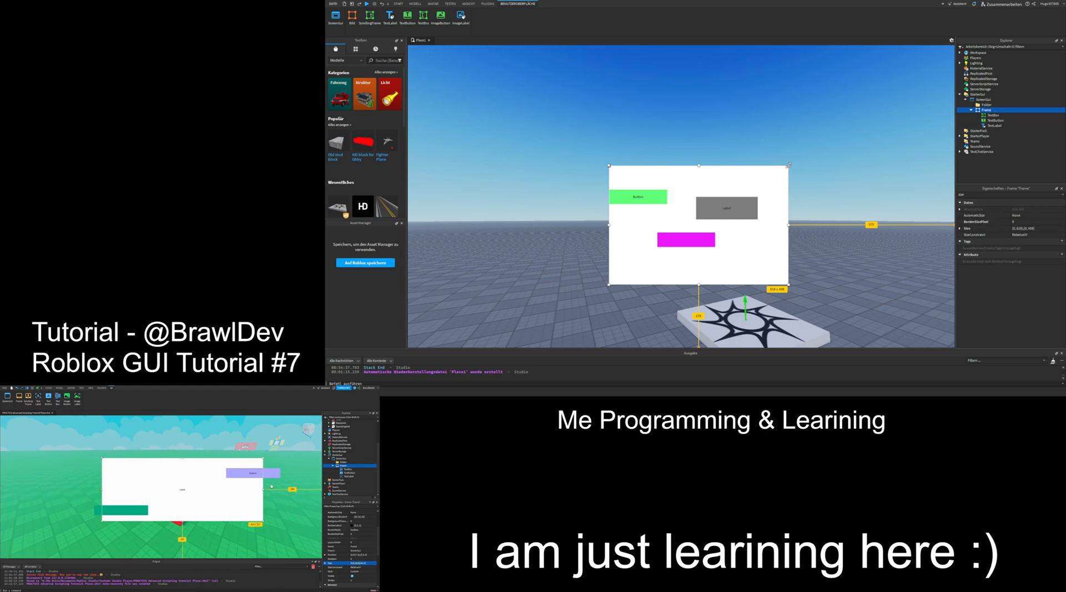
pyautogui.moveTo(789, 165); pyautogui.dragTo(845, 114)
pyautogui.click(829, 294)
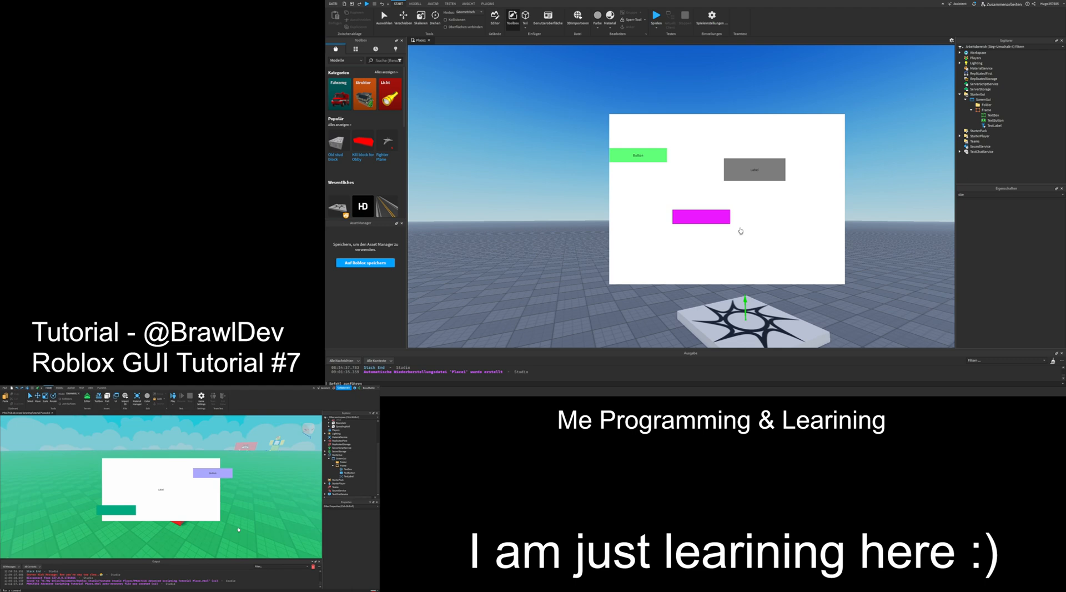
# - Add a ScrollingFrame inside the ScreenGui
pyautogui.click(989, 105)
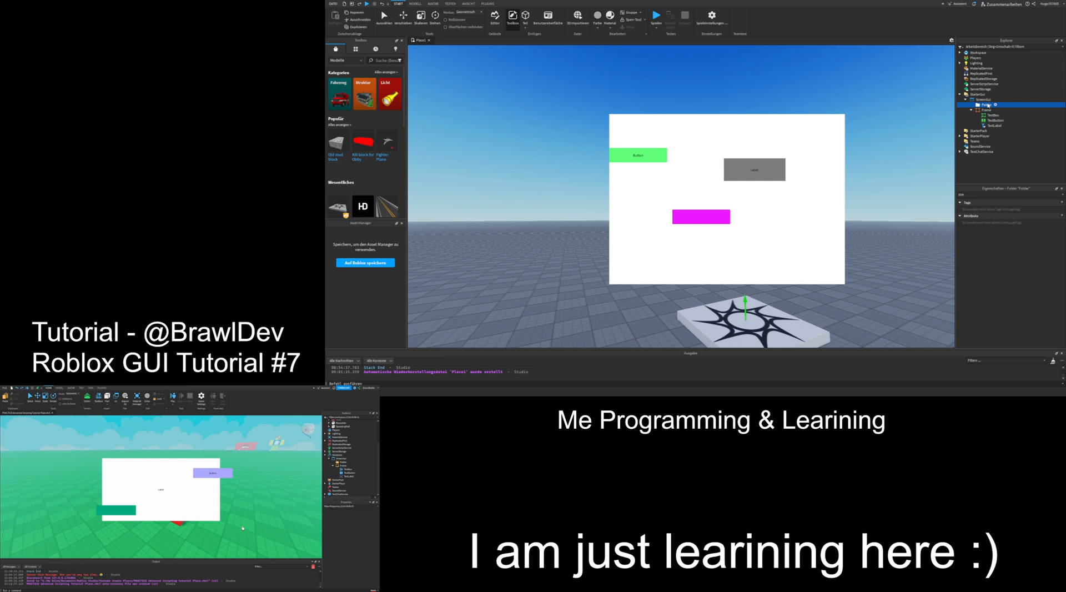
pyautogui.click(987, 110)
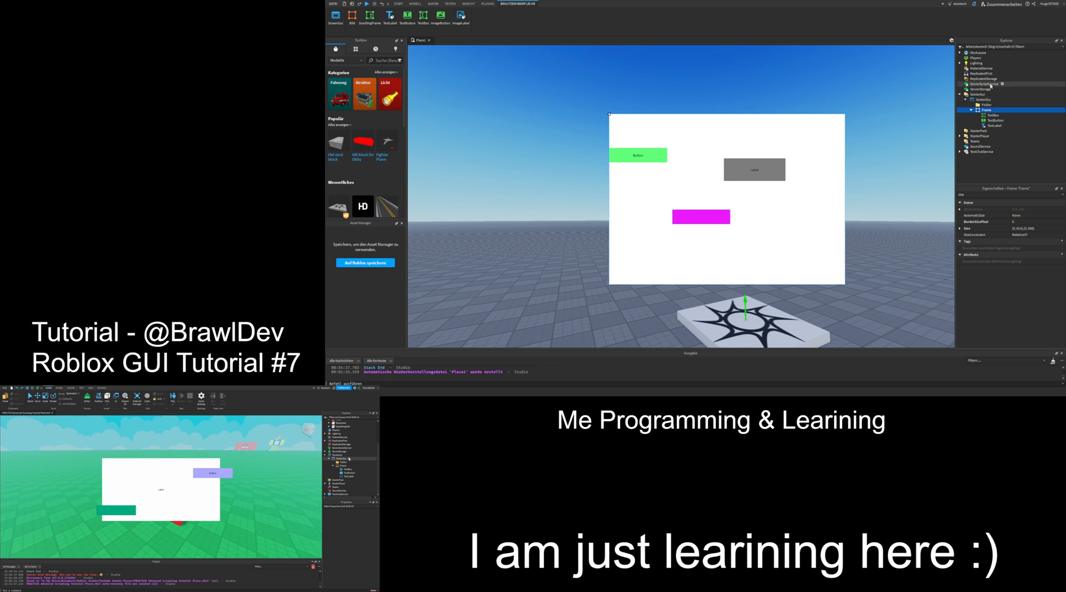
pyautogui.click(998, 101)
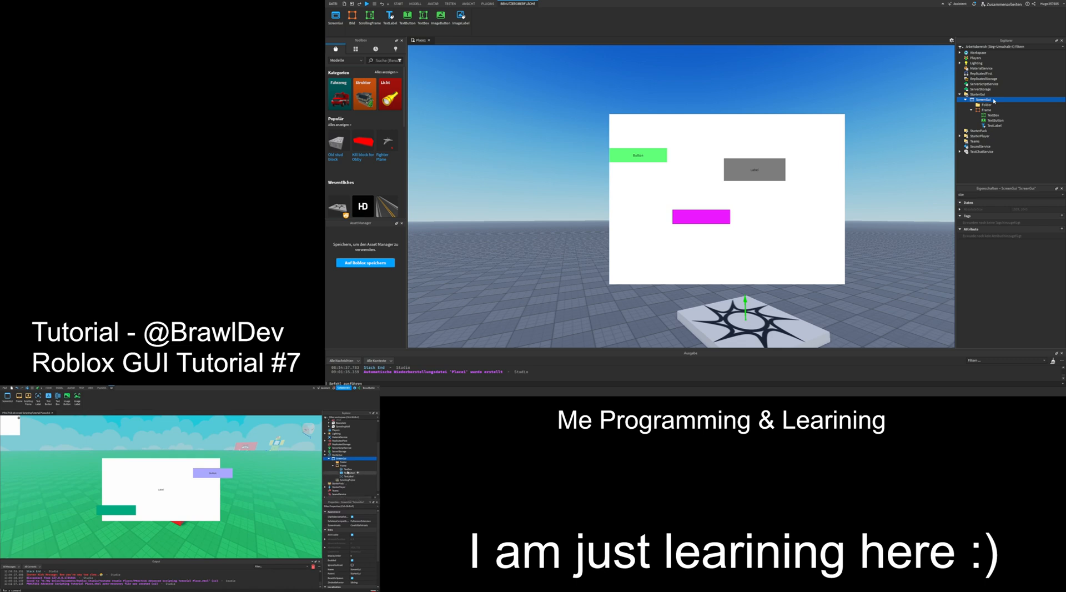
pyautogui.press('Return')
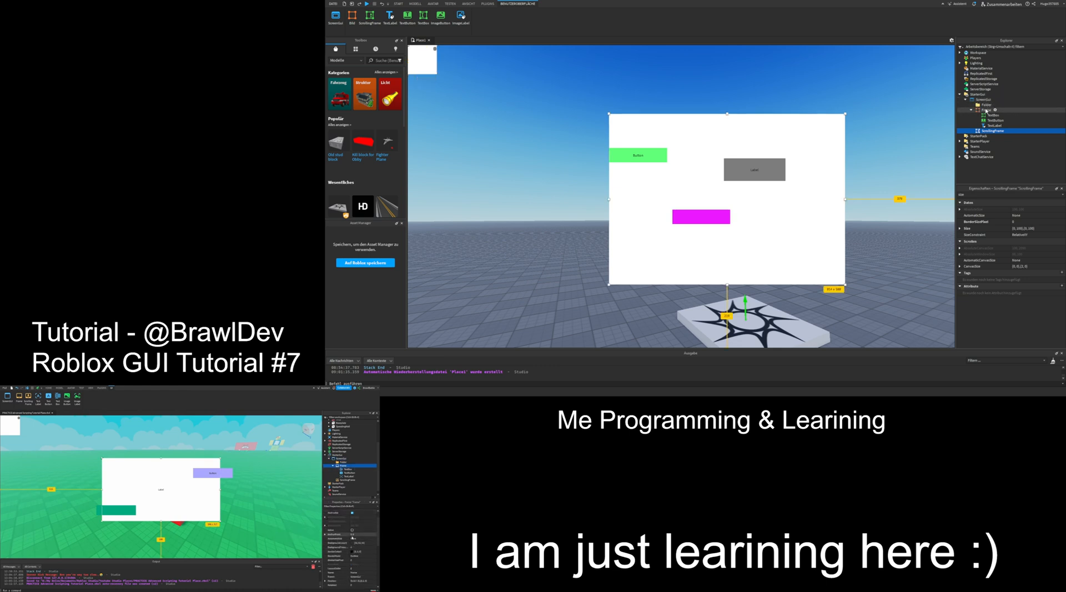
# - Filter the original Frame's properties for "vis" and turn off its Visible property
pyautogui.click(987, 111)
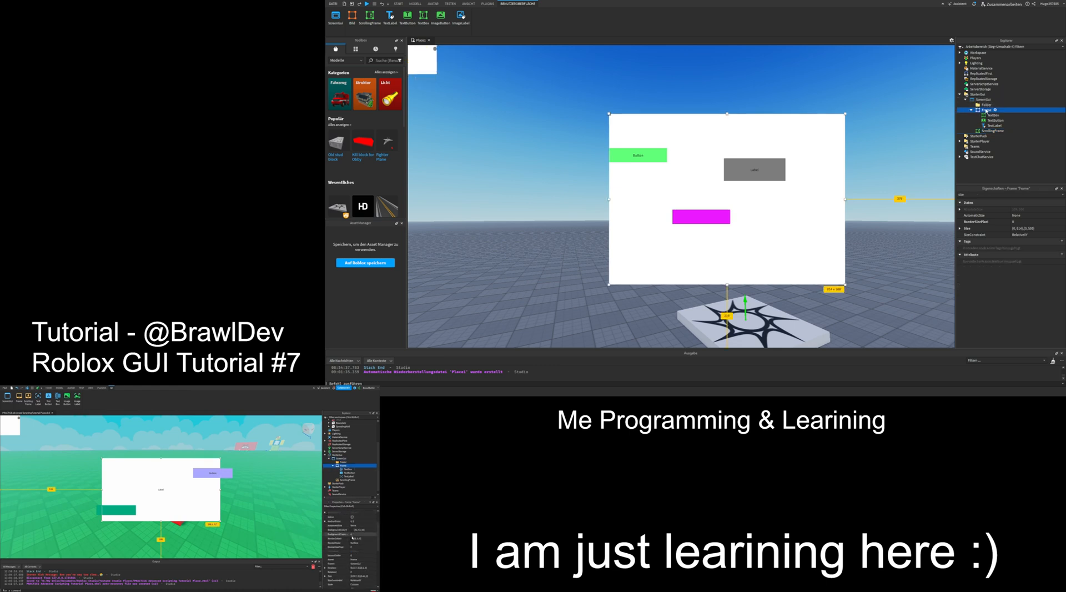
pyautogui.click(993, 194)
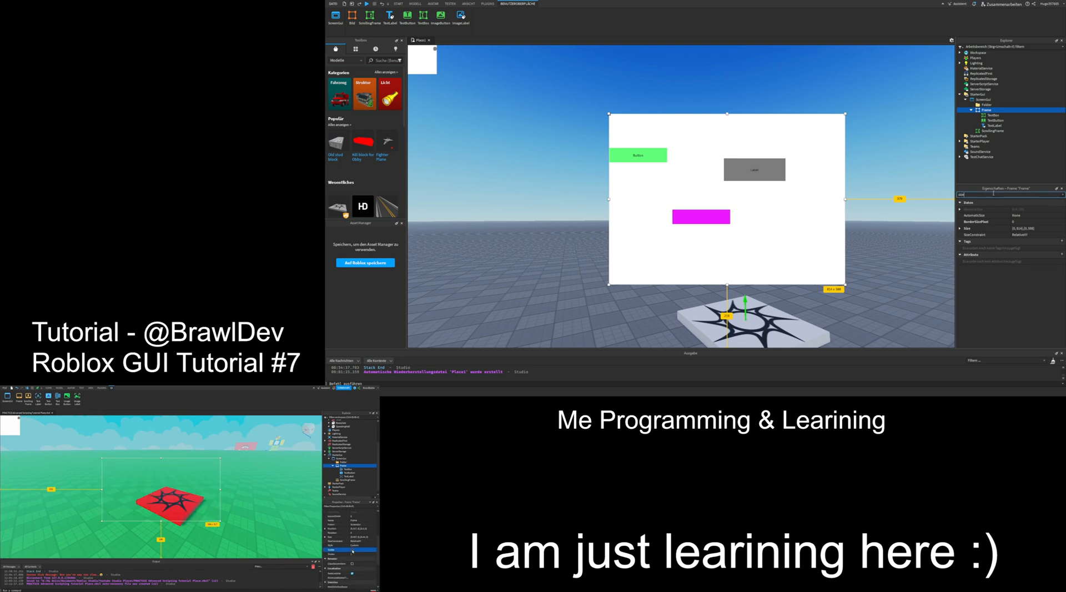
pyautogui.press('BackSpace')
pyautogui.press('BackSpace')
pyautogui.press('BackSpace')
pyautogui.press('BackSpace')
pyautogui.write('v')
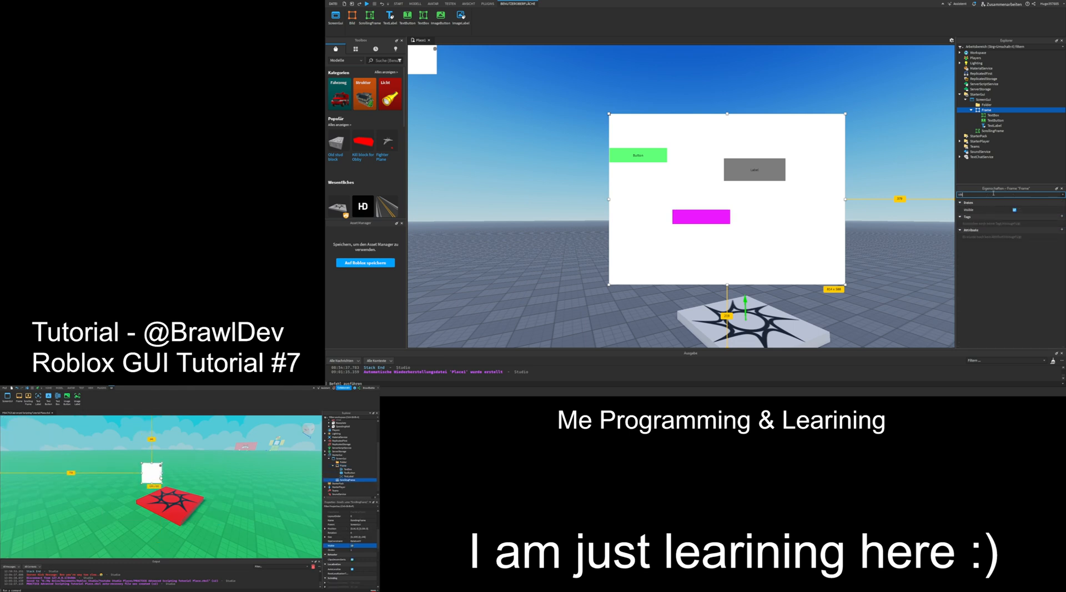
pyautogui.write('is')
pyautogui.click(1015, 210)
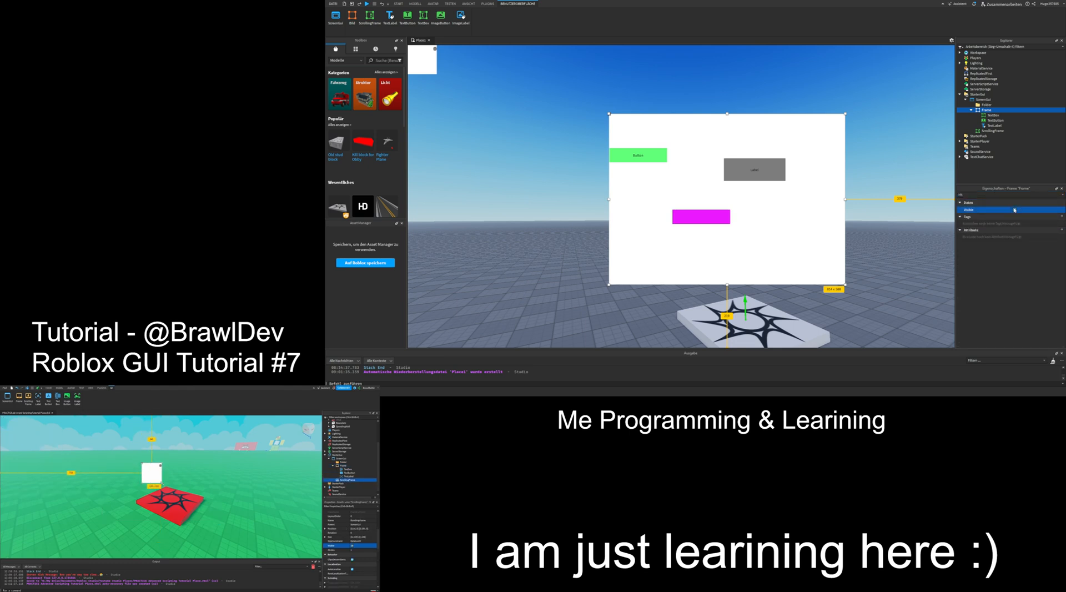
# - Enlarge the ScrollingFrame from its lower-right corner and move it near the centre of the viewport
pyautogui.click(994, 131)
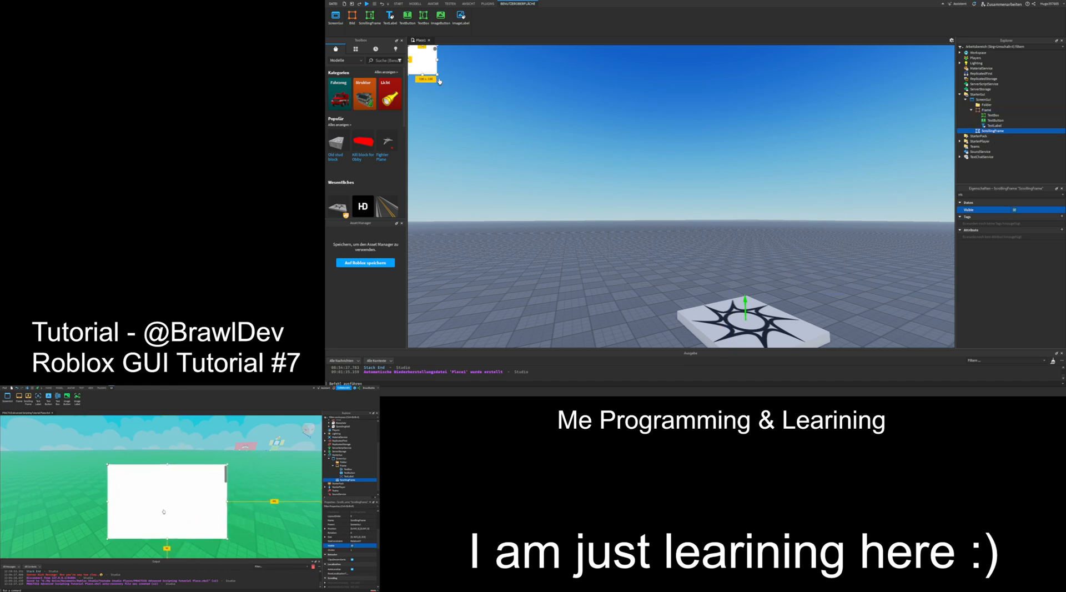
pyautogui.moveTo(437, 74); pyautogui.dragTo(622, 190)
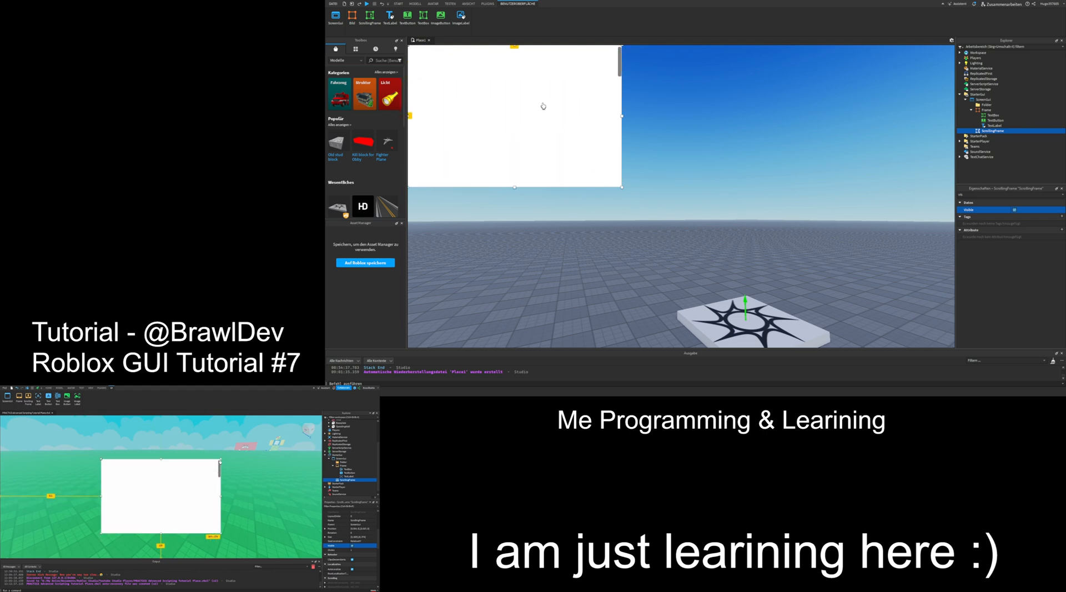
pyautogui.moveTo(548, 101); pyautogui.dragTo(607, 134)
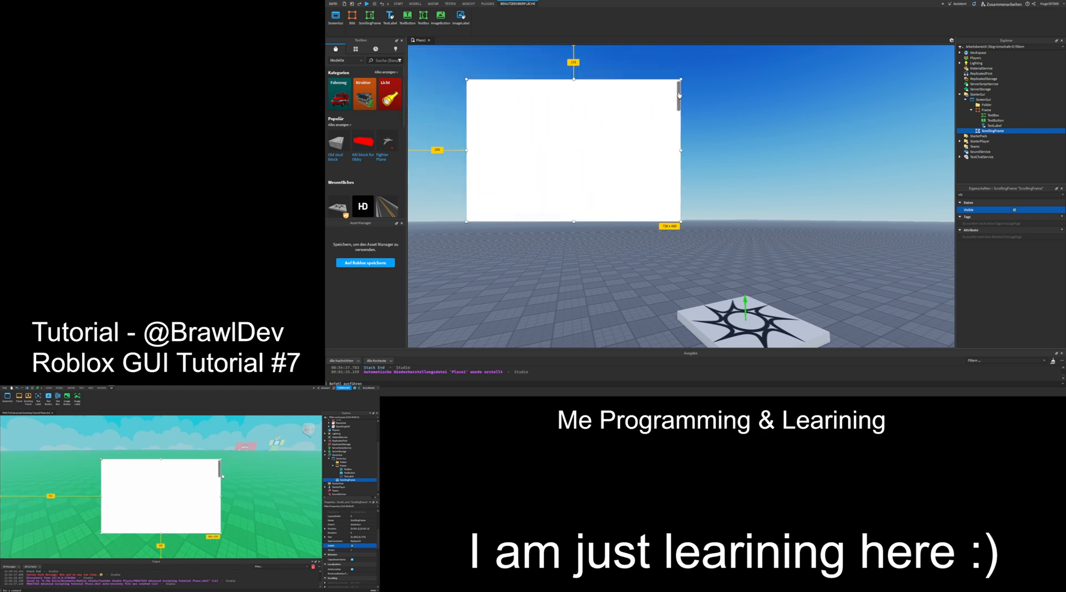
pyautogui.moveTo(679, 95); pyautogui.dragTo(719, 84)
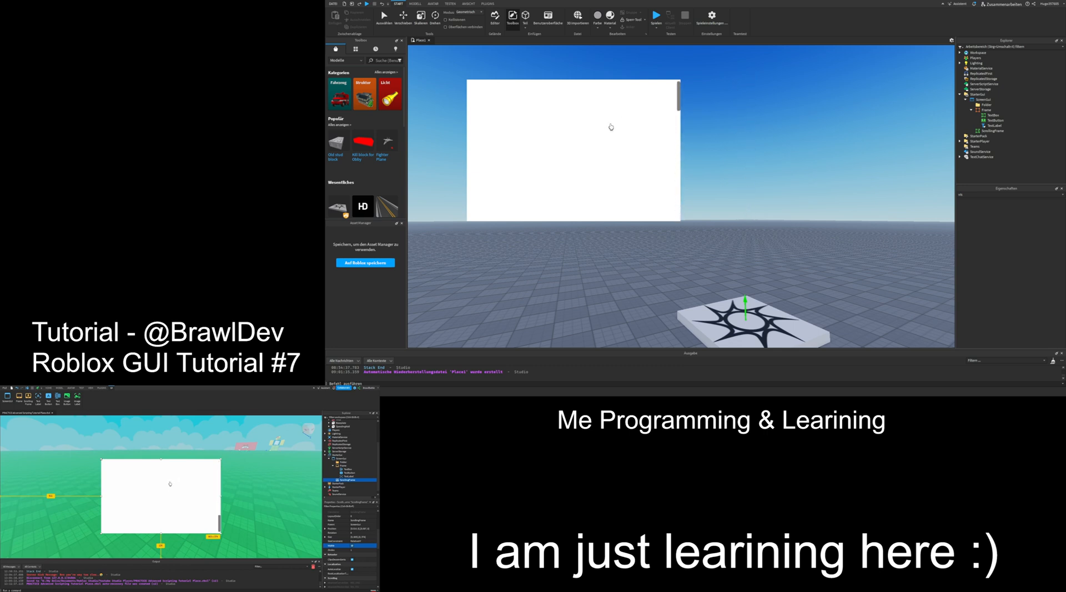
pyautogui.click(973, 131)
pyautogui.moveTo(600, 138); pyautogui.dragTo(645, 188)
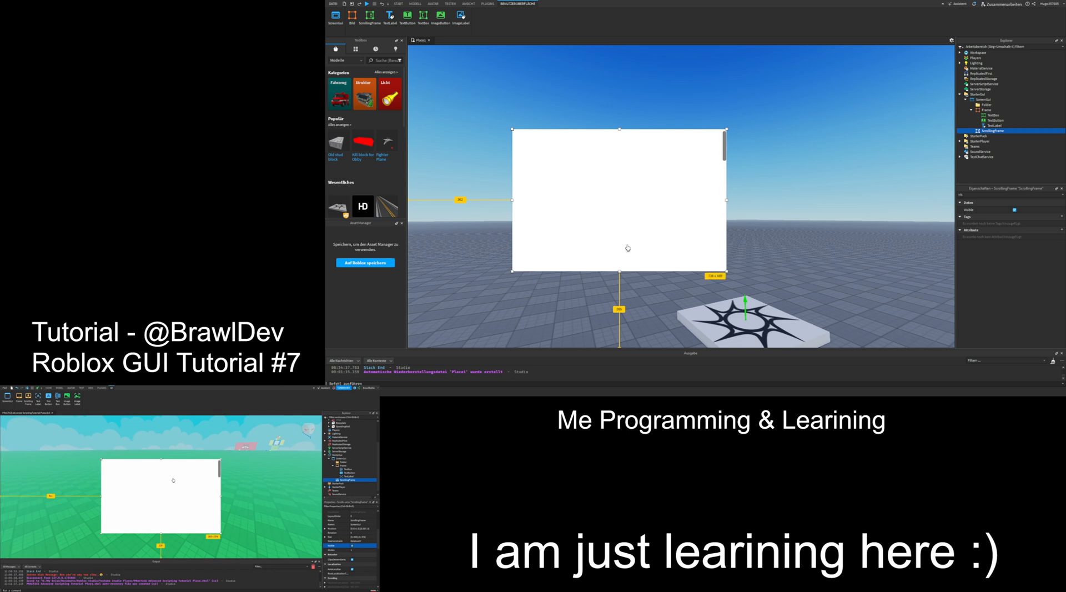
pyautogui.click(619, 274)
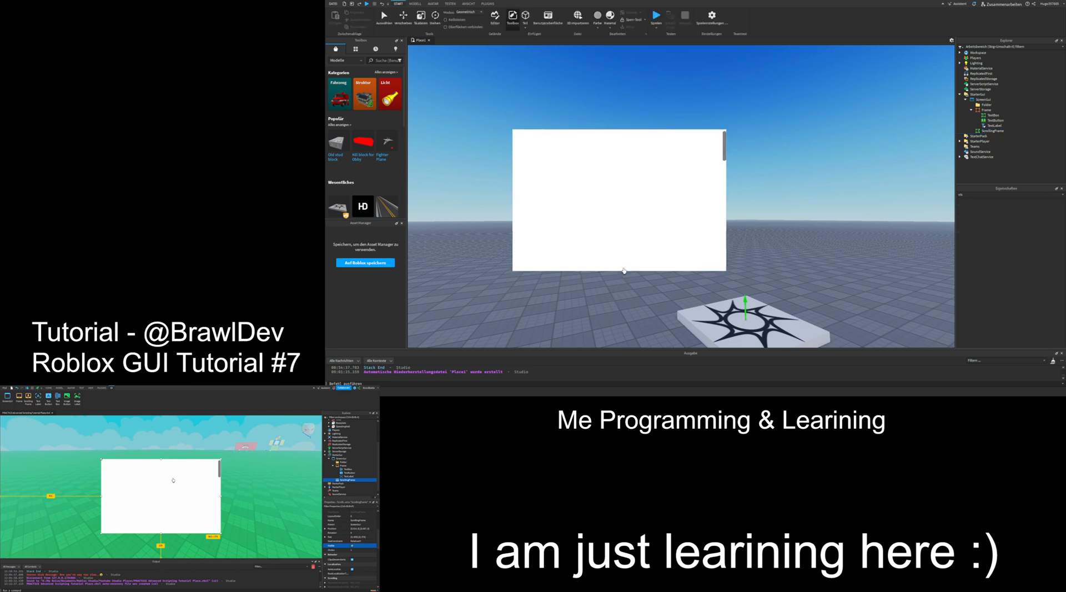
# - Add a TextButton inside the ScrollingFrame and move it inward from the upper-left corner
pyautogui.click(992, 131)
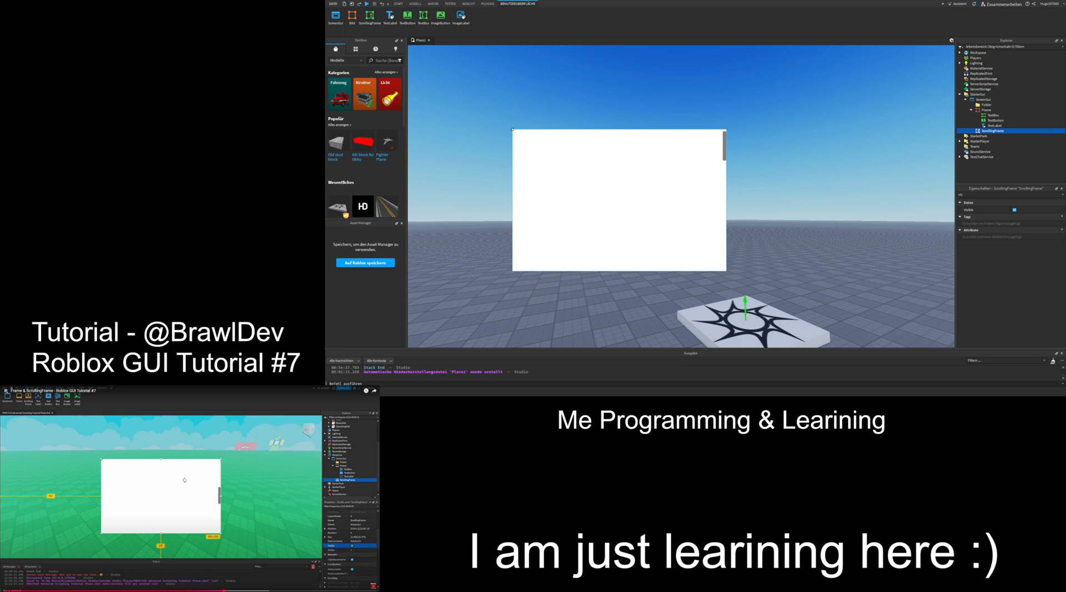
pyautogui.click(973, 157)
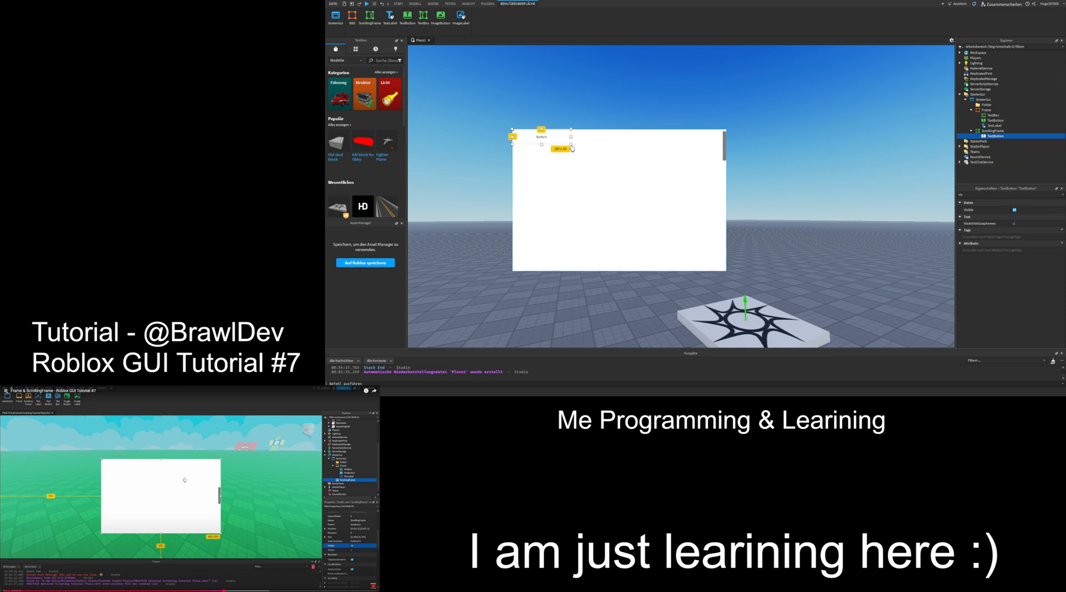
pyautogui.moveTo(572, 148)
pyautogui.mouseDown()
pyautogui.moveTo(569, 179)
pyautogui.moveTo(572, 151)
pyautogui.mouseUp()
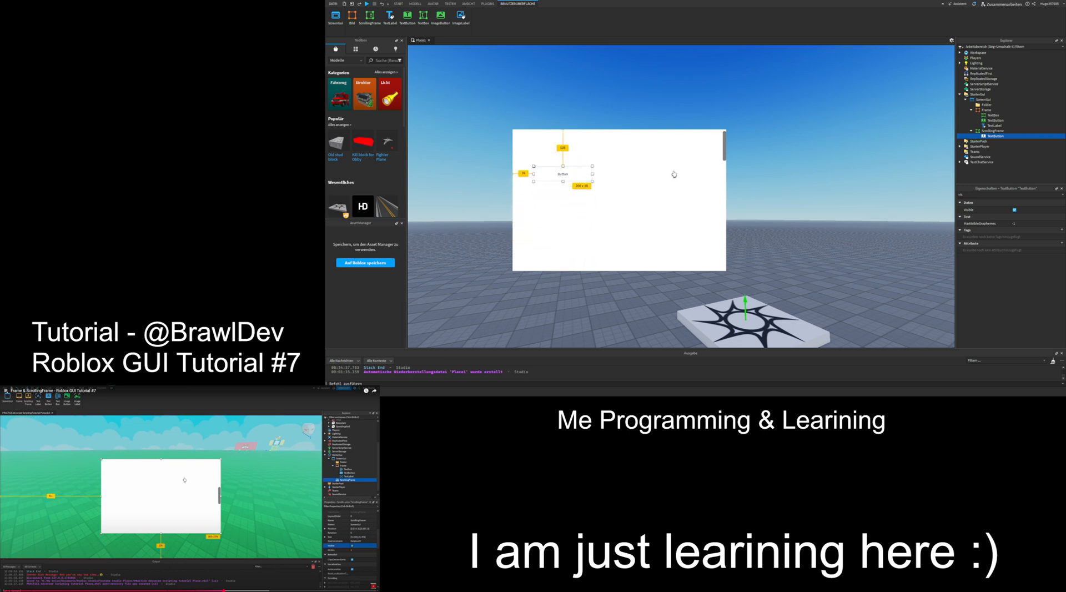
# - Clear the property filter so that all properties of the selected element are listed
pyautogui.click(1016, 195)
pyautogui.press('BackSpace')
pyautogui.press('BackSpace')
pyautogui.press('BackSpace')
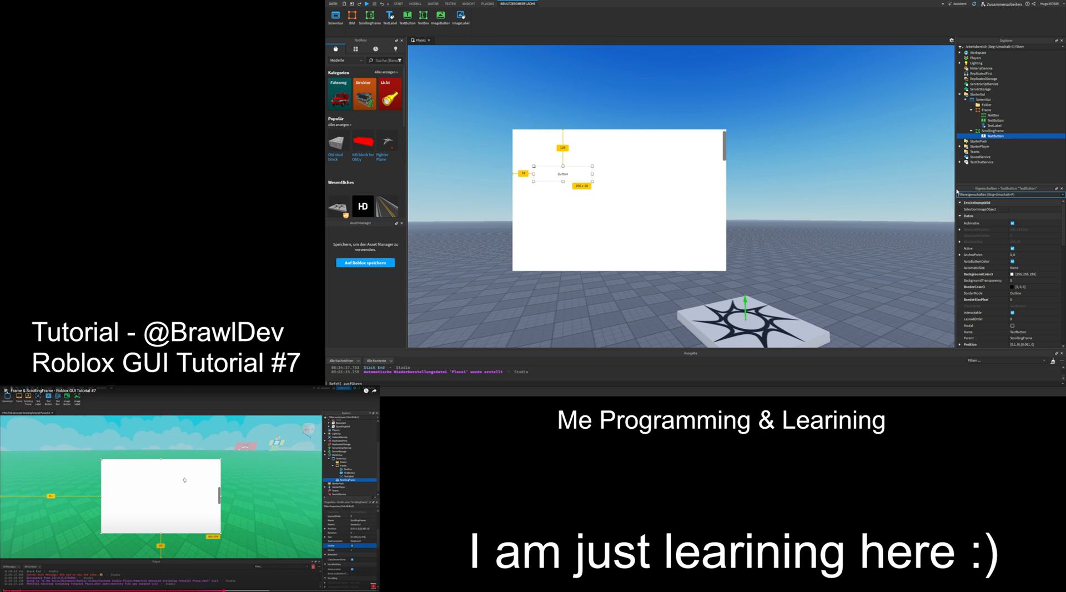
# - Set the text button's background colour to light blue and shift it slightly down and left inside the ScrollingFrame
pyautogui.click(1011, 274)
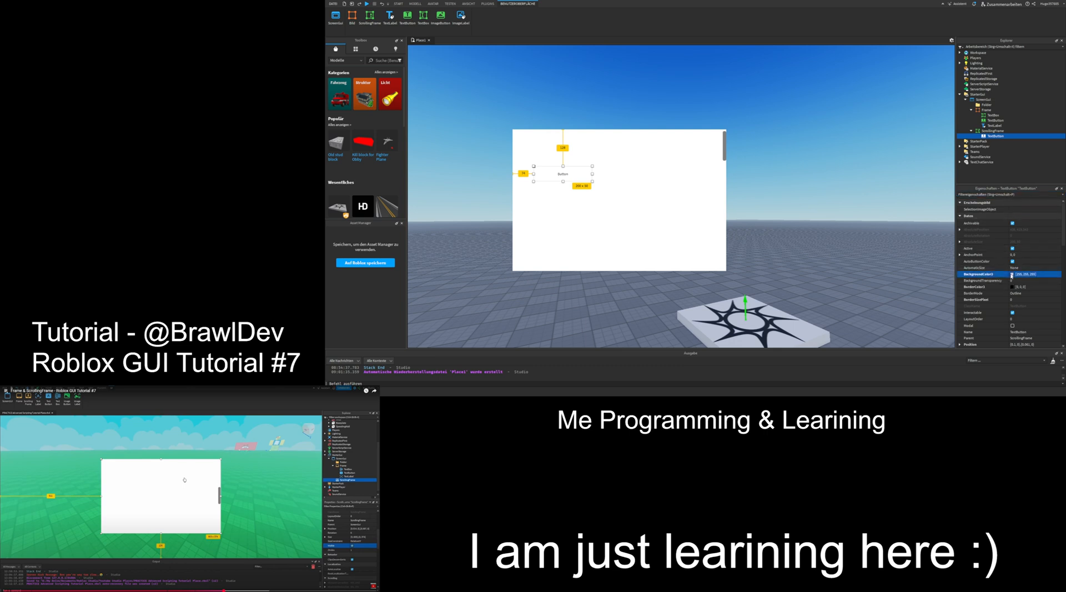
pyautogui.click(723, 169)
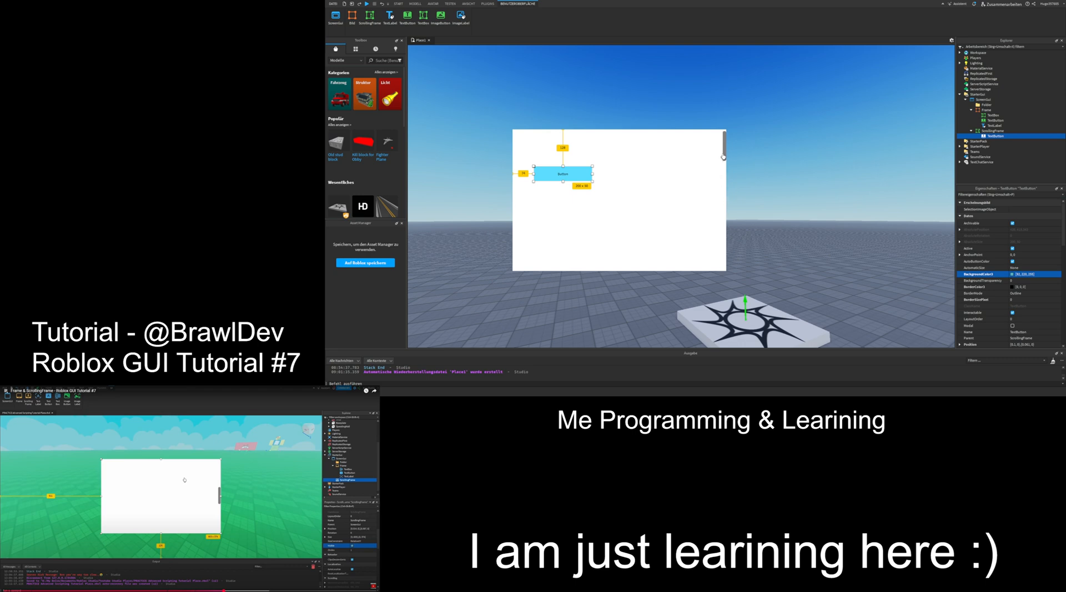
pyautogui.moveTo(723, 157)
pyautogui.mouseDown()
pyautogui.moveTo(723, 239)
pyautogui.moveTo(728, 145)
pyautogui.mouseUp()
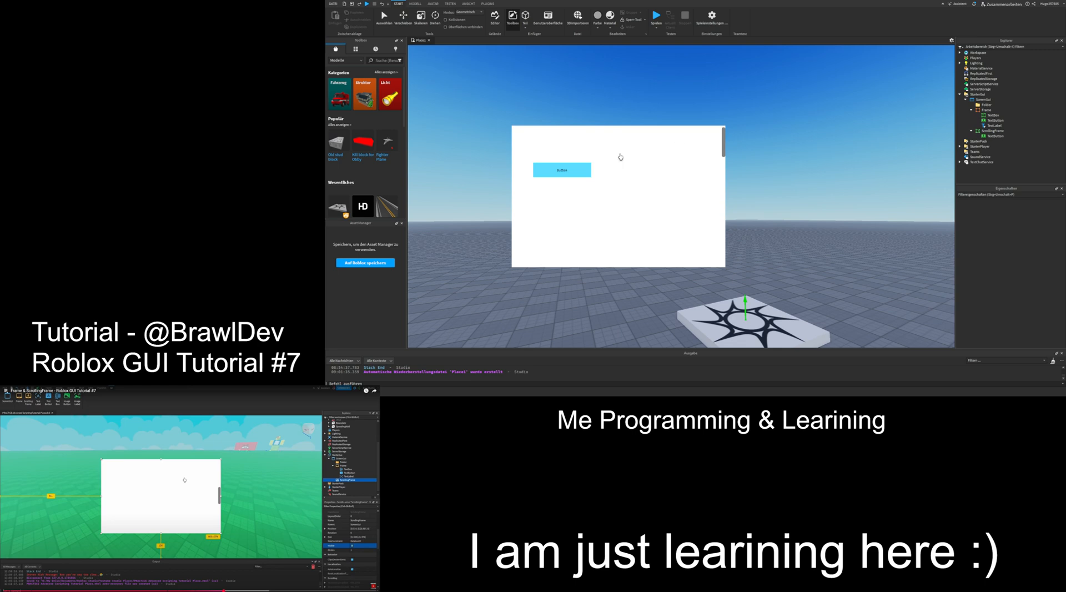
pyautogui.click(996, 135)
pyautogui.moveTo(568, 170)
pyautogui.mouseDown()
pyautogui.moveTo(553, 196)
pyautogui.moveTo(562, 180)
pyautogui.mouseUp()
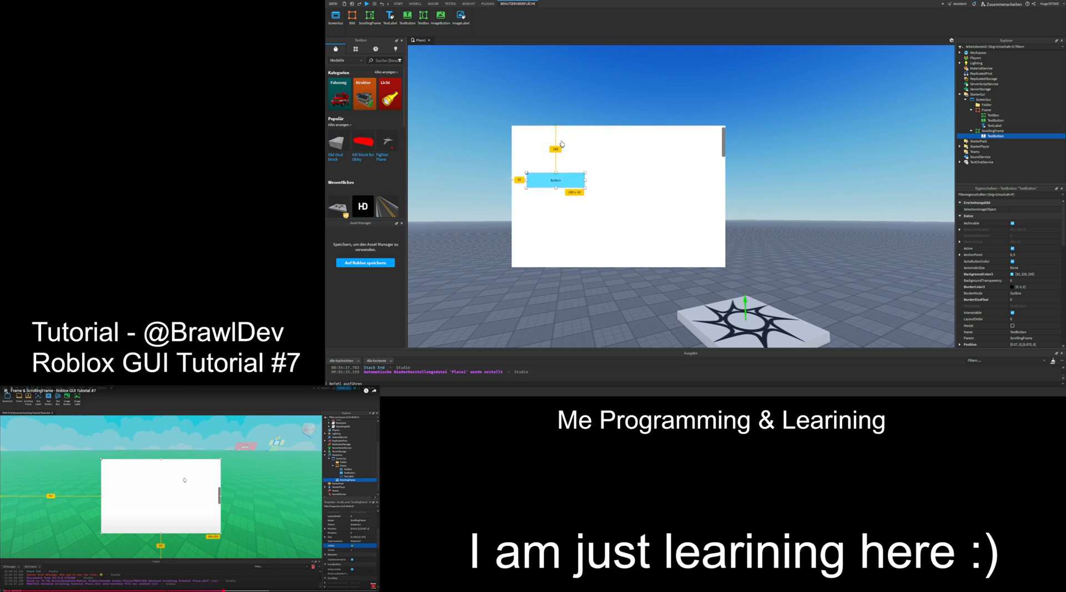
# - Paste two copies of the blue text button and move both from the Workspace into the ScrollingFrame
pyautogui.hotkey('ctrl', 'v')
pyautogui.hotkey('ctrl', 'v')
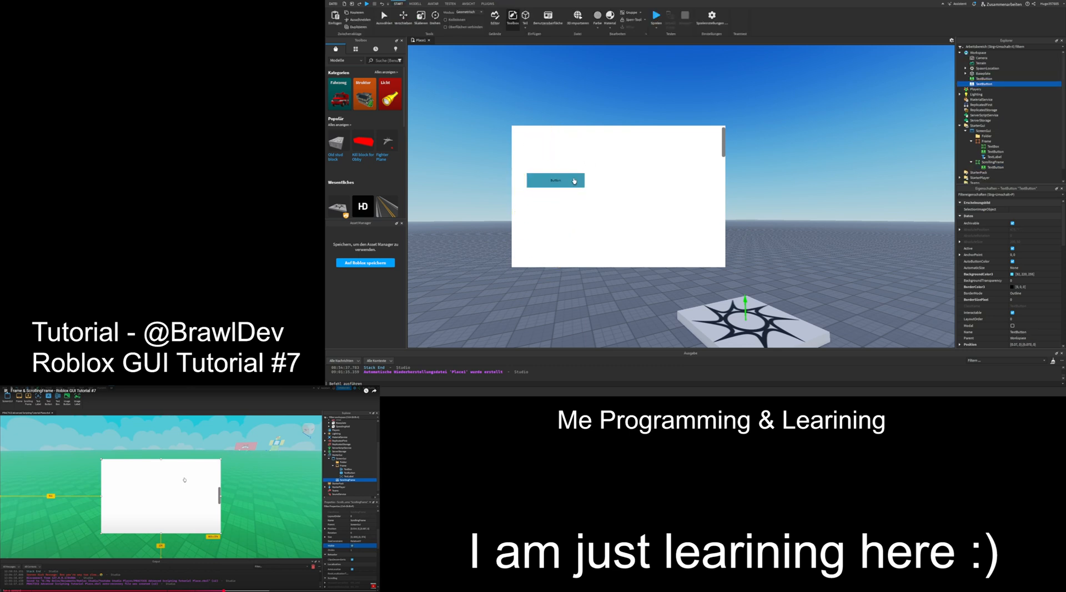
pyautogui.keyDown('shift'); pyautogui.click(985, 78); pyautogui.keyUp('shift')
pyautogui.moveTo(985, 82); pyautogui.dragTo(985, 161)
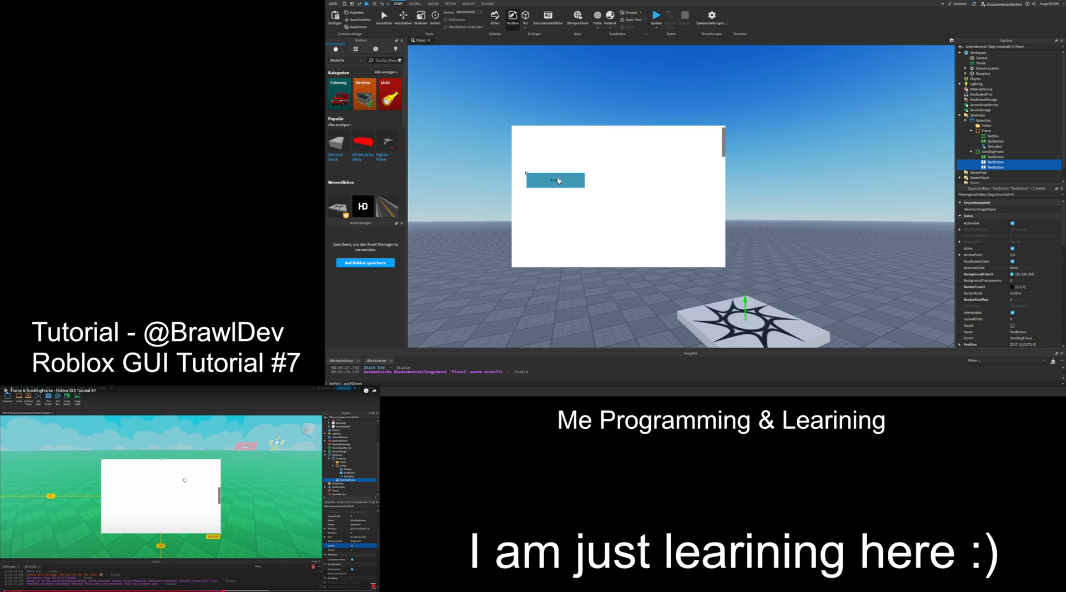
# - Delete all three text buttons from the ScrollingFrame
pyautogui.click(559, 180)
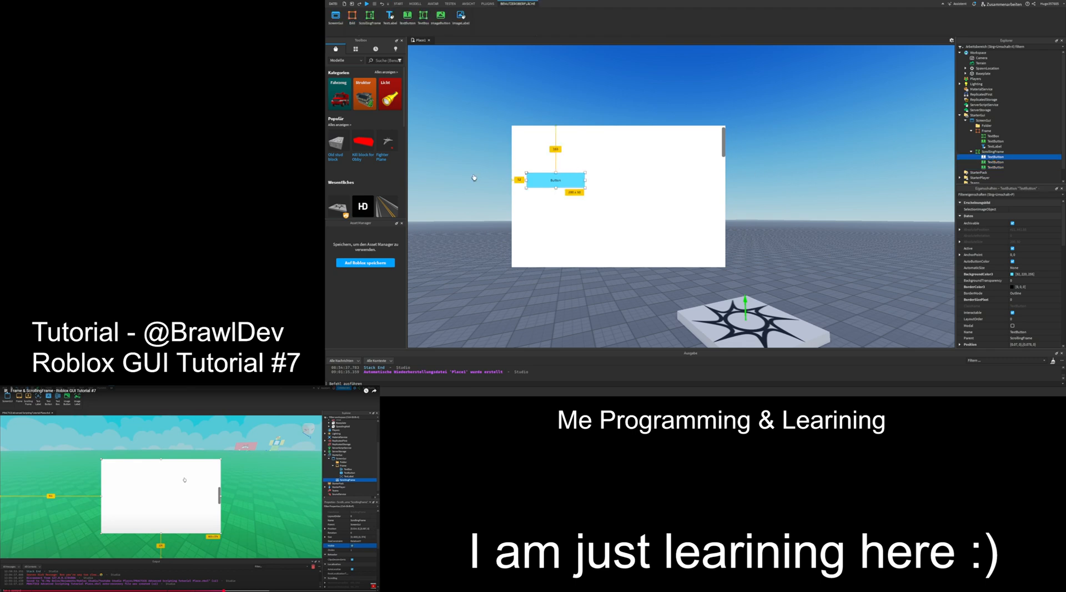
pyautogui.click(540, 188)
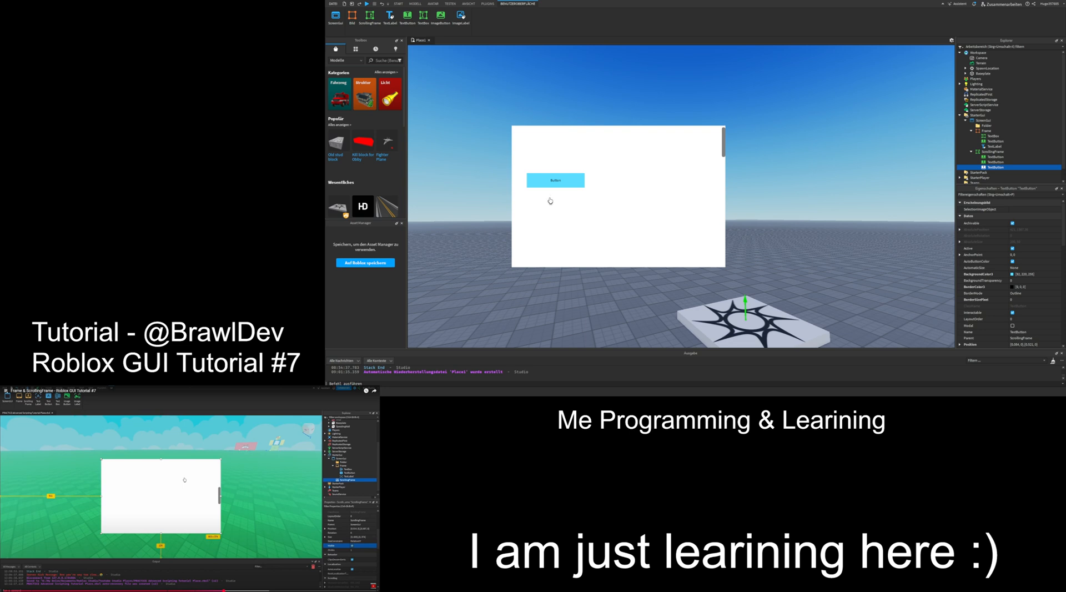
pyautogui.click(995, 157)
pyautogui.keyDown('shift'); pyautogui.click(995, 166); pyautogui.keyUp('shift')
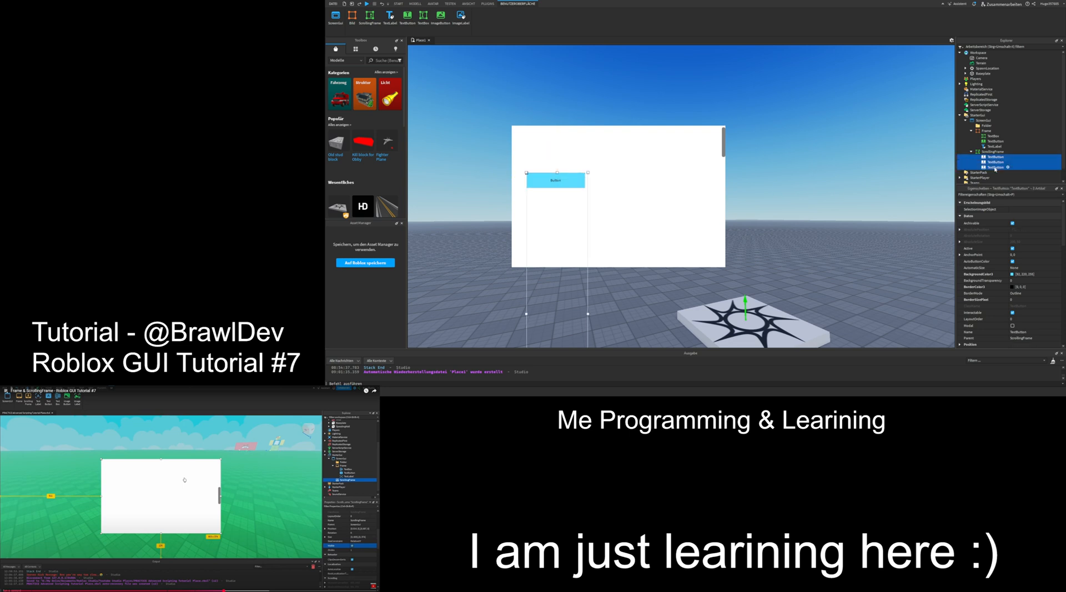
pyautogui.press('Delete')
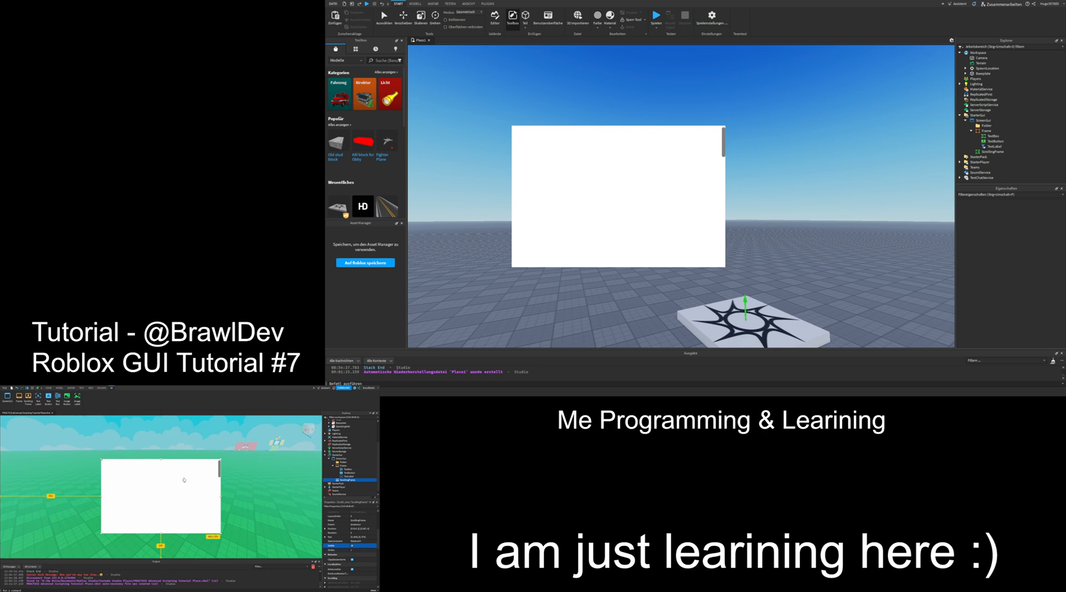
# - Add a TextLabel inside the ScrollingFrame and set its background colour to light green
pyautogui.scroll(-5, 614, 145)
pyautogui.scroll(5, 615, 145)
pyautogui.scroll(-10, 594, 184)
pyautogui.scroll(10, 598, 184)
pyautogui.click(1007, 152)
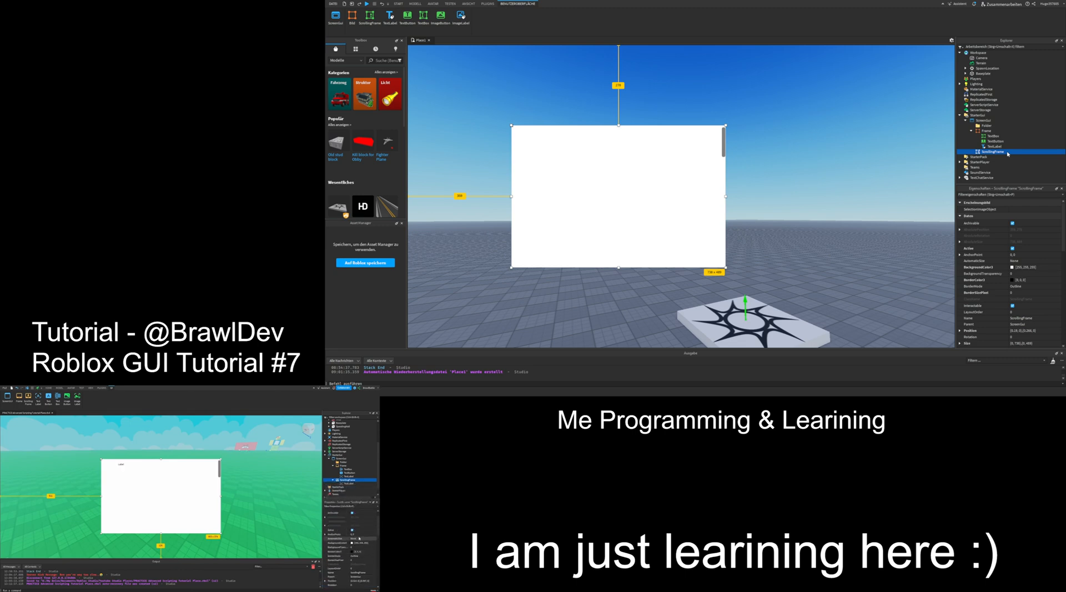
pyautogui.press('Return')
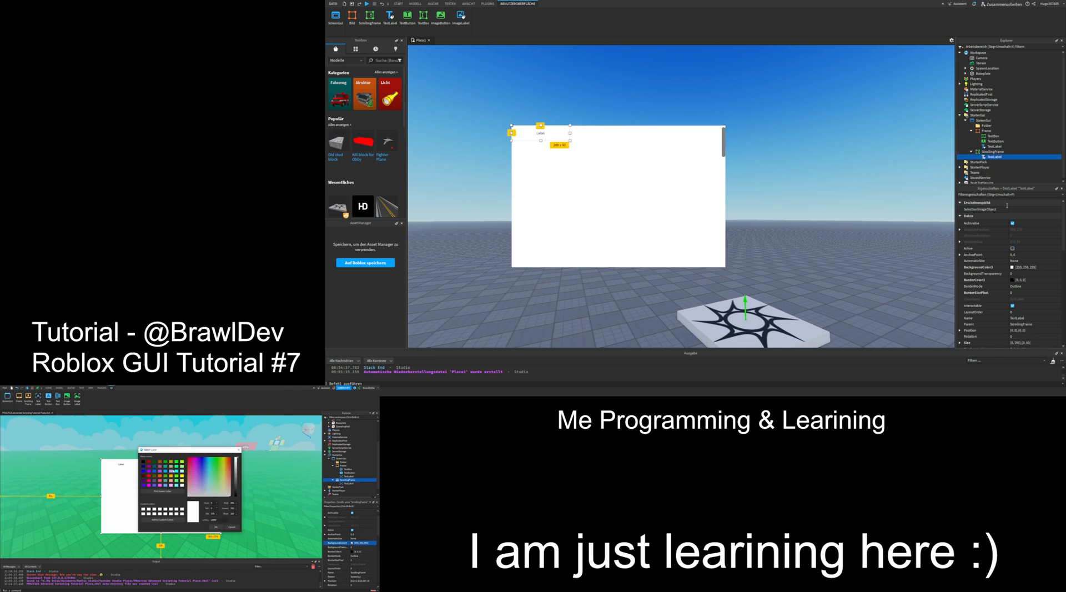
pyautogui.click(1012, 267)
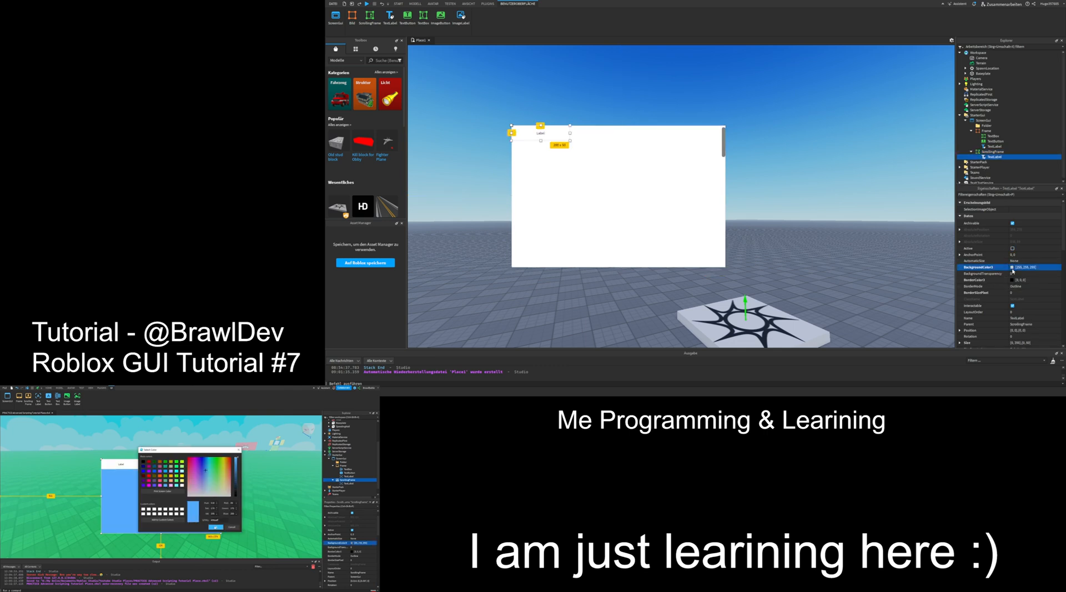
pyautogui.click(740, 175)
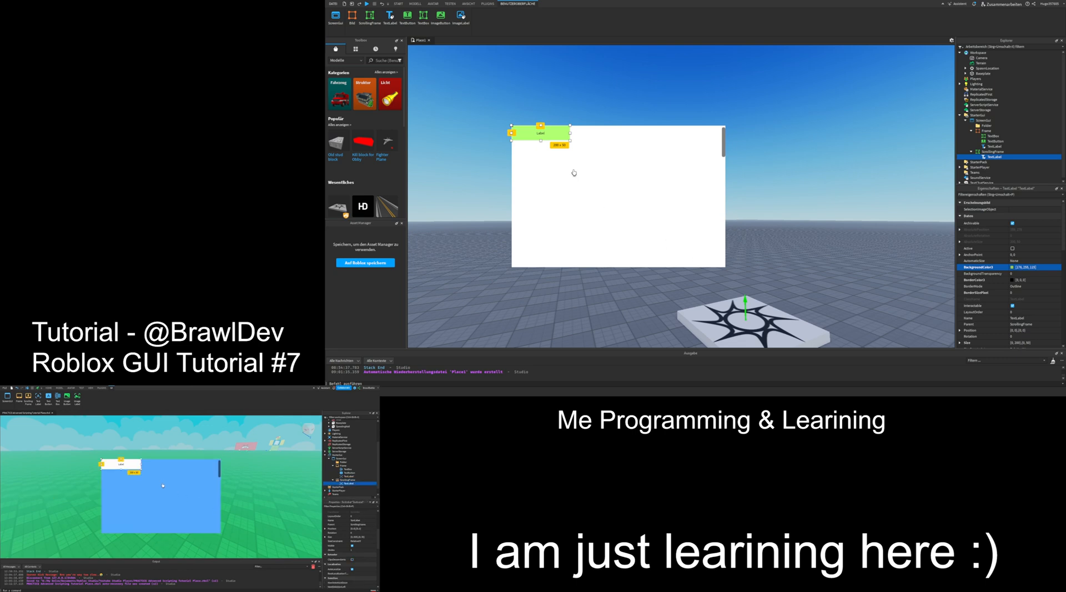
# - Test the ScrollingFrame's scrolling and move the green label down and right, away from the frame's upper-left corner
pyautogui.click(669, 173)
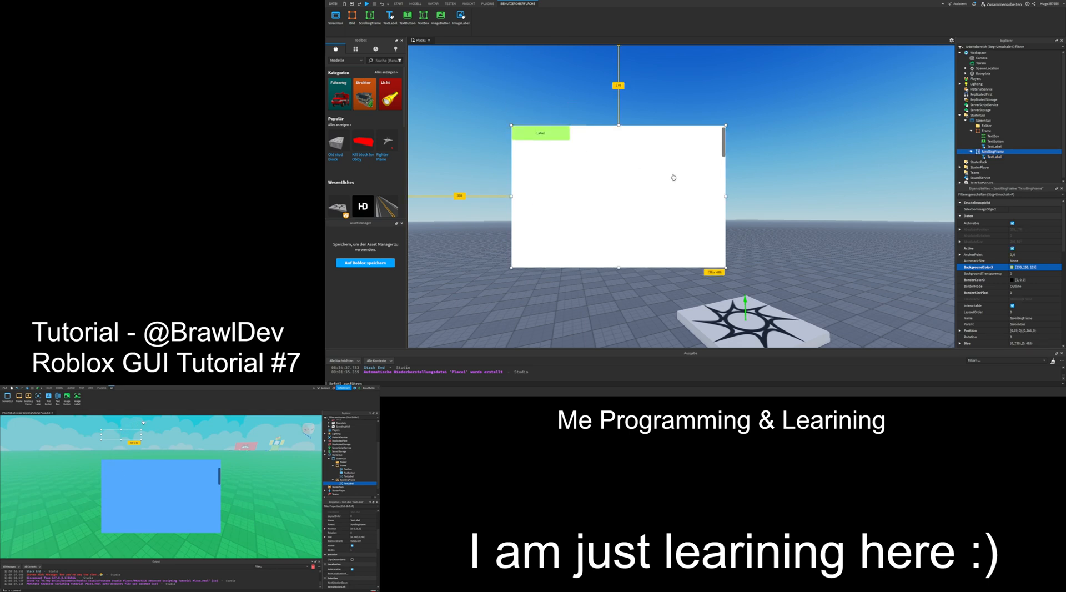
pyautogui.scroll(-5, 674, 177)
pyautogui.scroll(5, 674, 177)
pyautogui.scroll(-5, 674, 177)
pyautogui.scroll(5, 674, 178)
pyautogui.scroll(1, 674, 178)
pyautogui.click(994, 157)
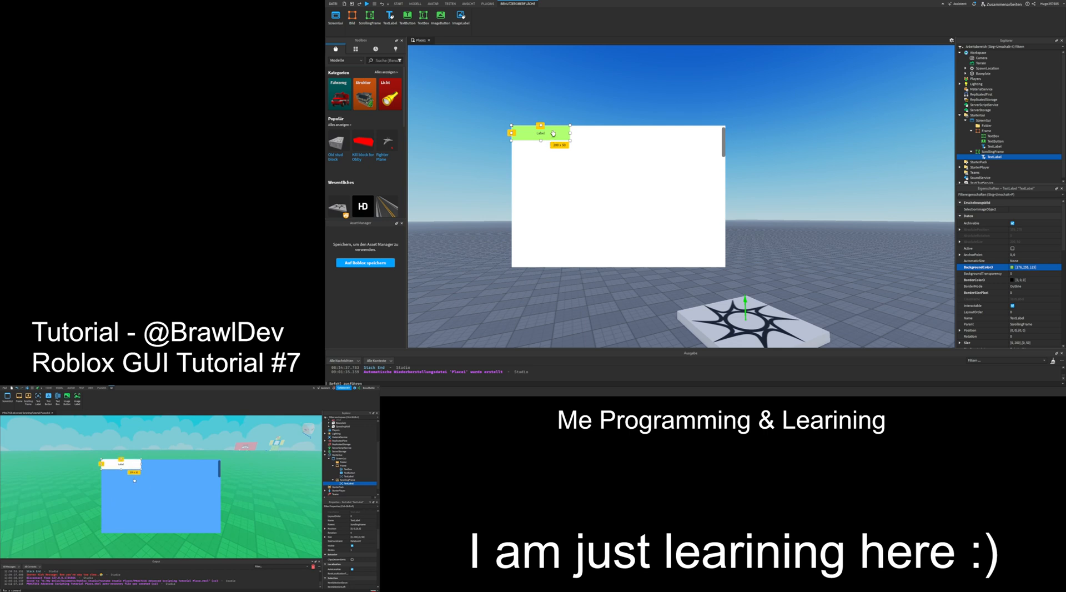
pyautogui.moveTo(553, 136); pyautogui.dragTo(579, 153)
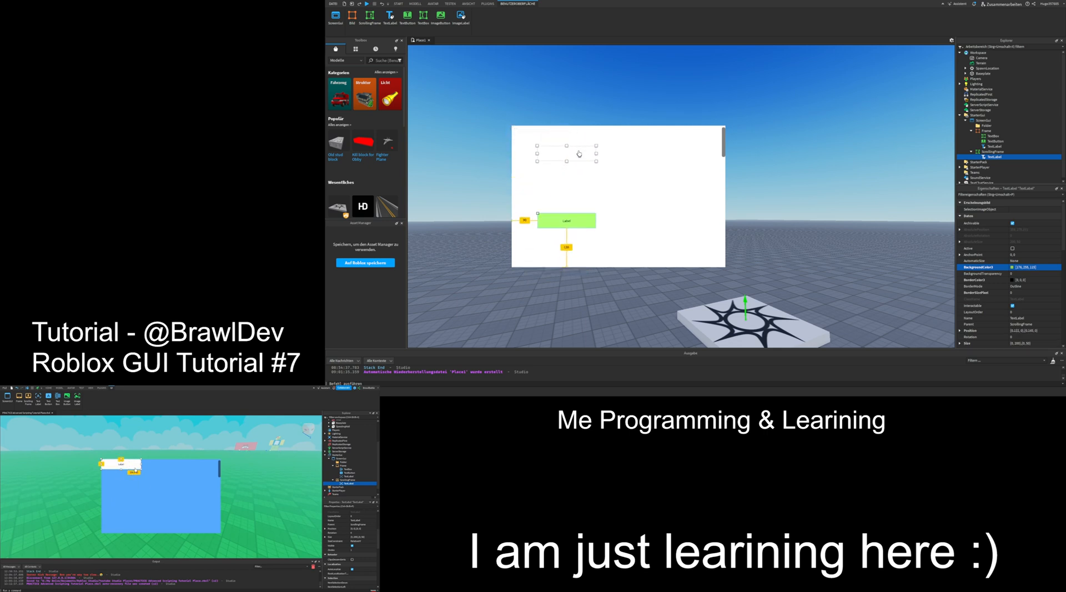
# - Move the green TextLabel below the ScrollingFrame's visible area and scroll the frame down to test it
pyautogui.moveTo(723, 145); pyautogui.dragTo(727, 120)
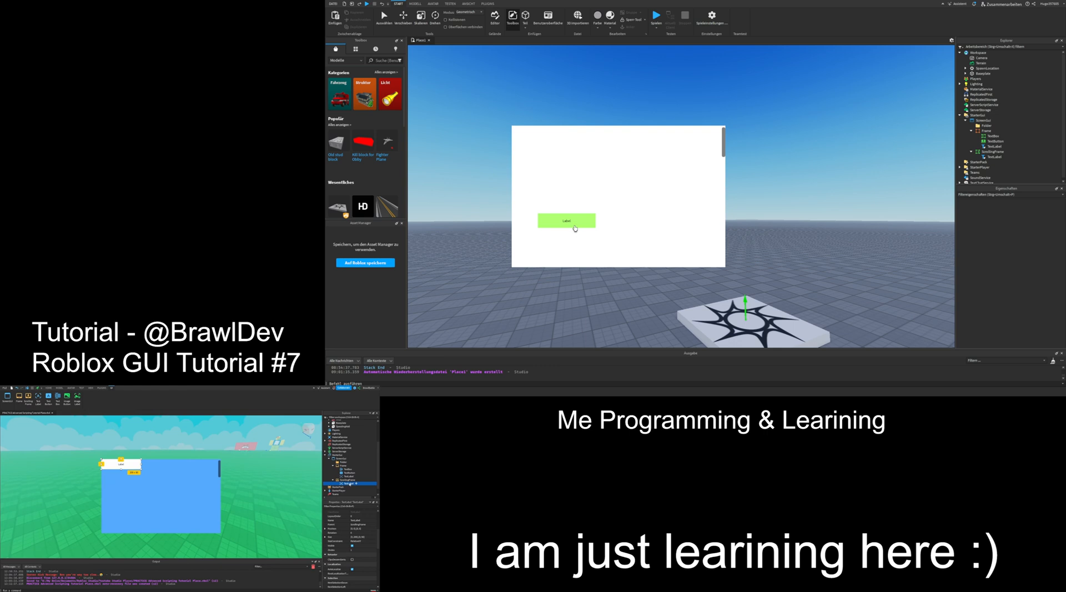
pyautogui.click(994, 156)
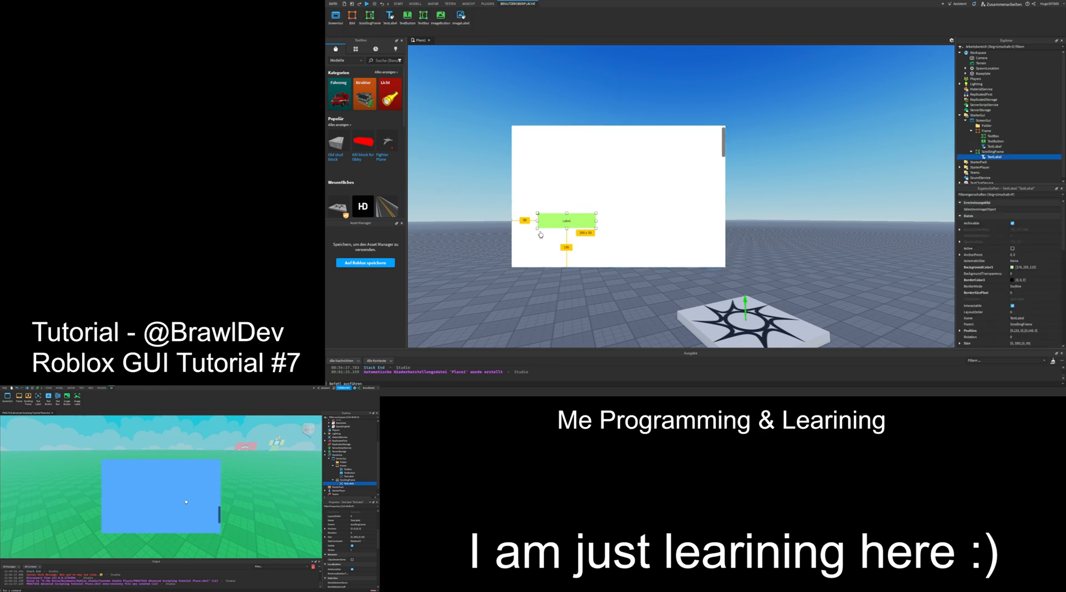
pyautogui.moveTo(566, 222); pyautogui.dragTo(567, 292)
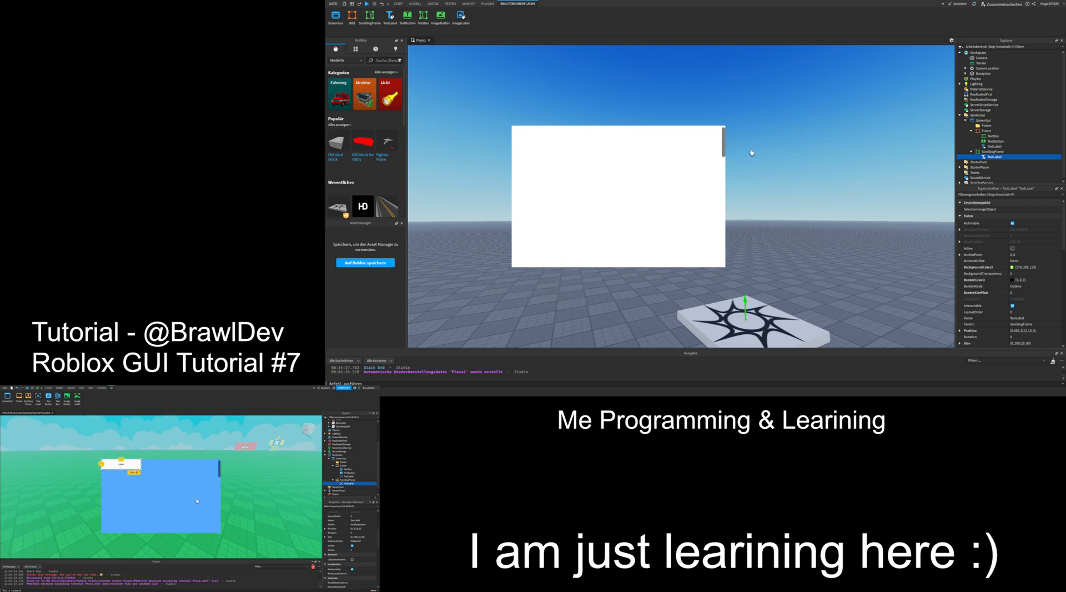
pyautogui.moveTo(727, 151); pyautogui.dragTo(729, 220)
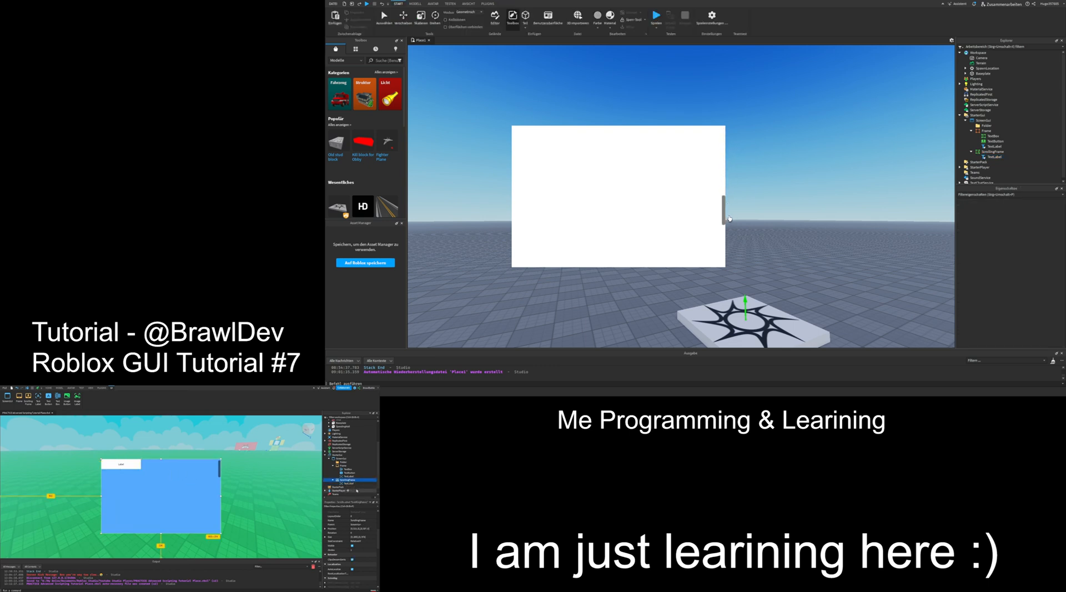
# - Delete the green TextLabel and set the ScrollingFrame's background colour to cyan (0, 255, 255)
pyautogui.click(994, 157)
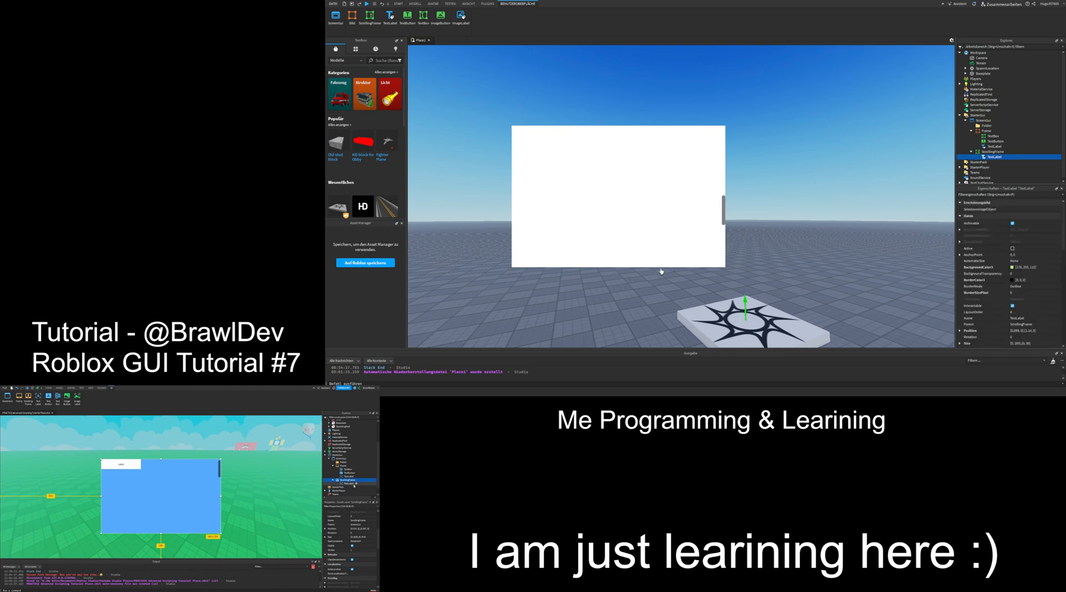
pyautogui.press('Delete')
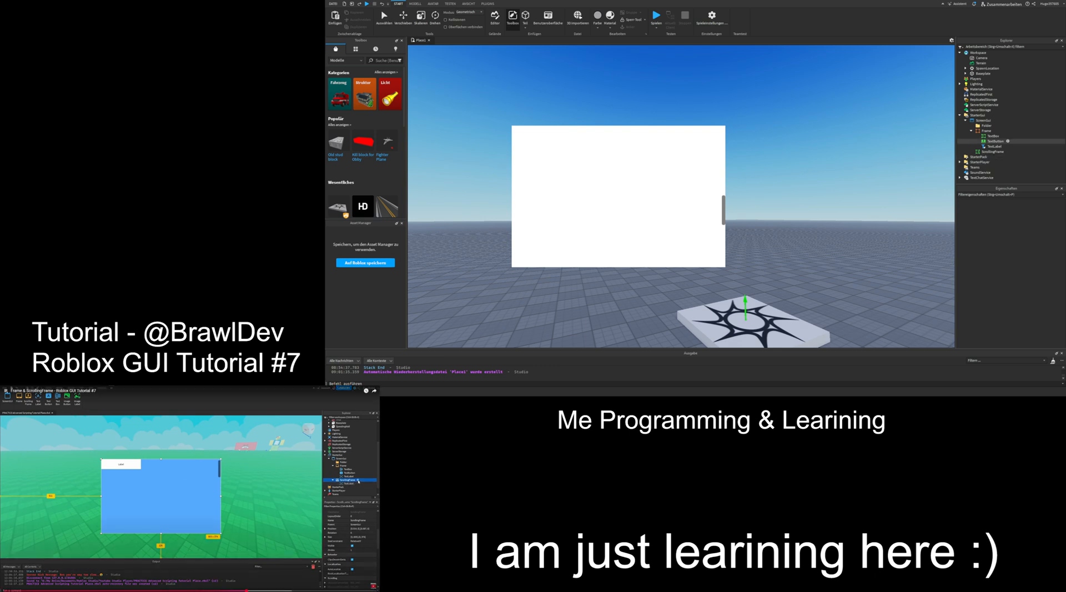
pyautogui.click(992, 151)
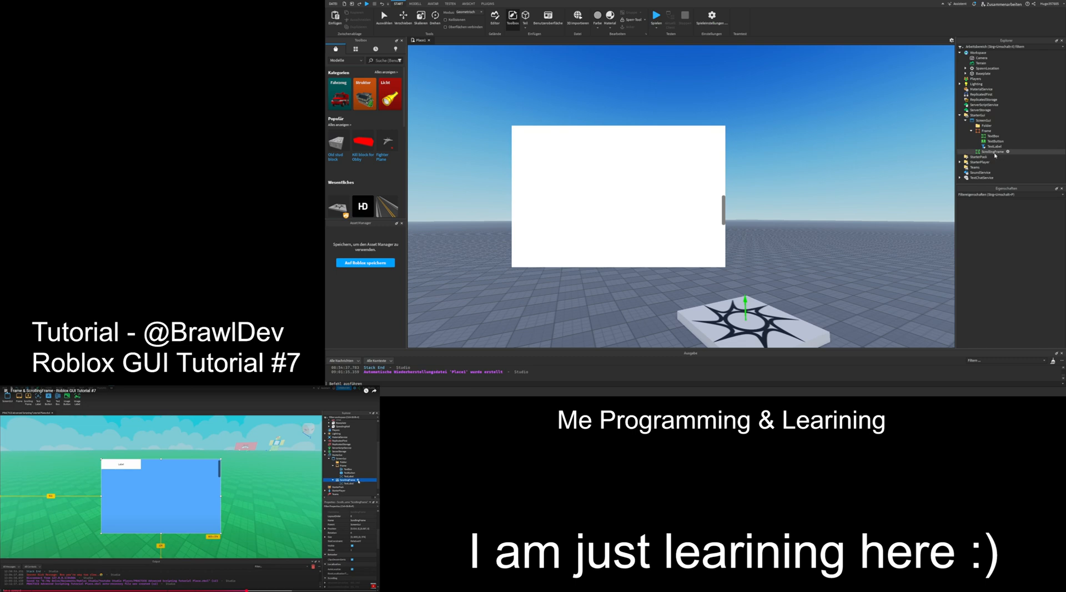
pyautogui.click(980, 268)
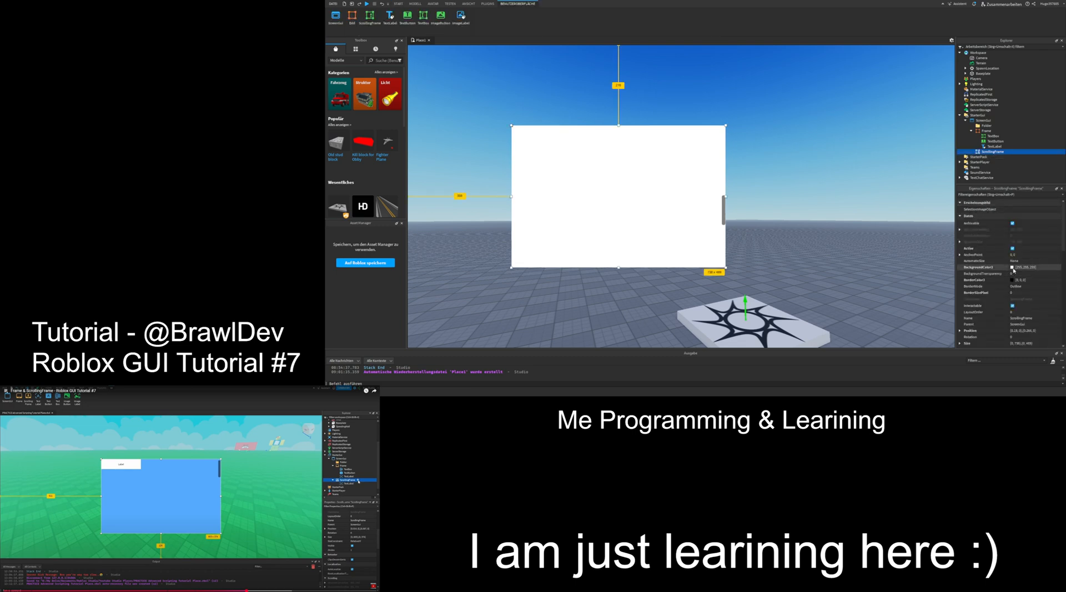
pyautogui.click(725, 149)
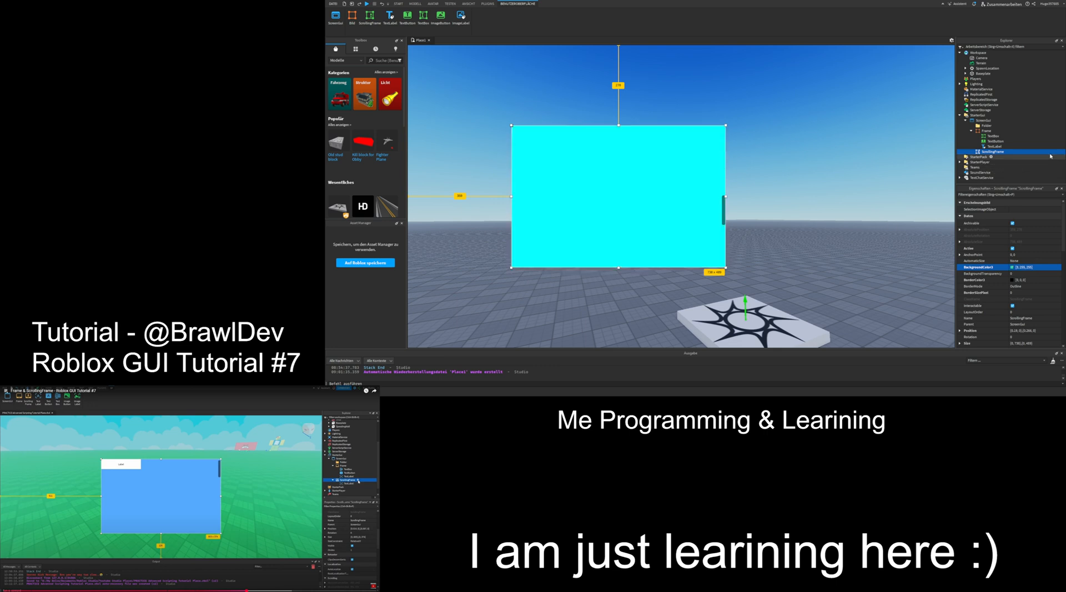
# - Add a new TextLabel to the ScrollingFrame and position it slightly inside the frame's upper-left corner
pyautogui.moveTo(1011, 152)
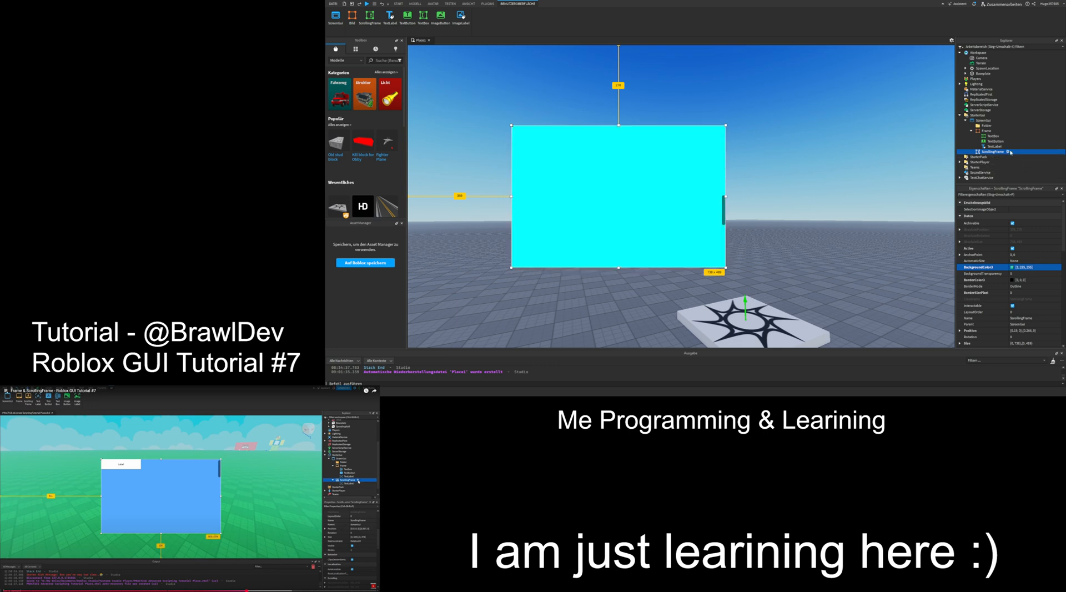
pyautogui.click(984, 188)
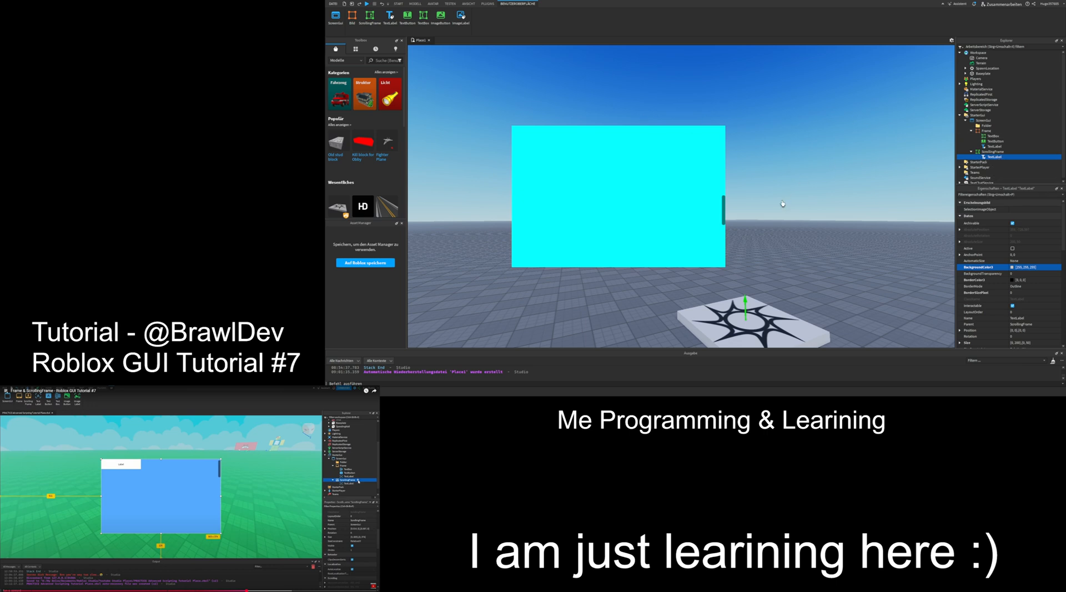
pyautogui.moveTo(723, 218); pyautogui.dragTo(726, 131)
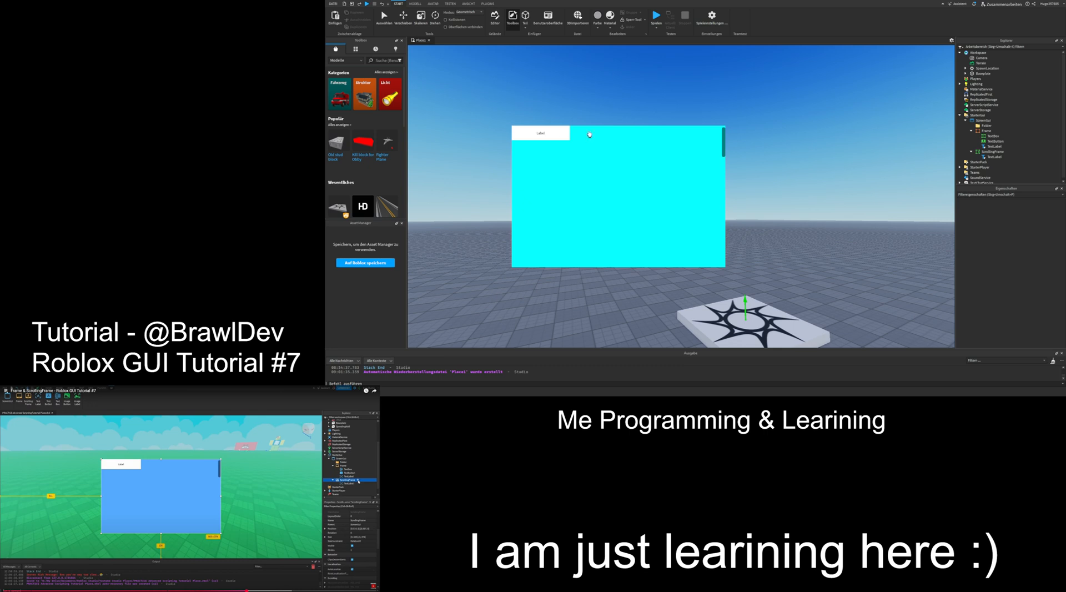
pyautogui.click(992, 157)
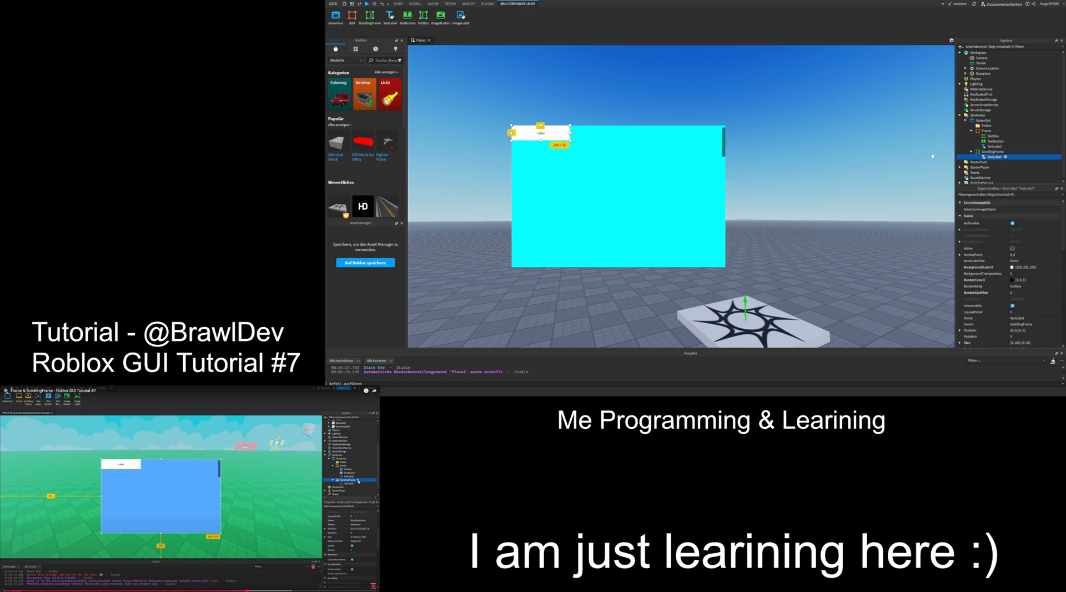
pyautogui.moveTo(568, 135); pyautogui.dragTo(579, 157)
pyautogui.click(597, 155)
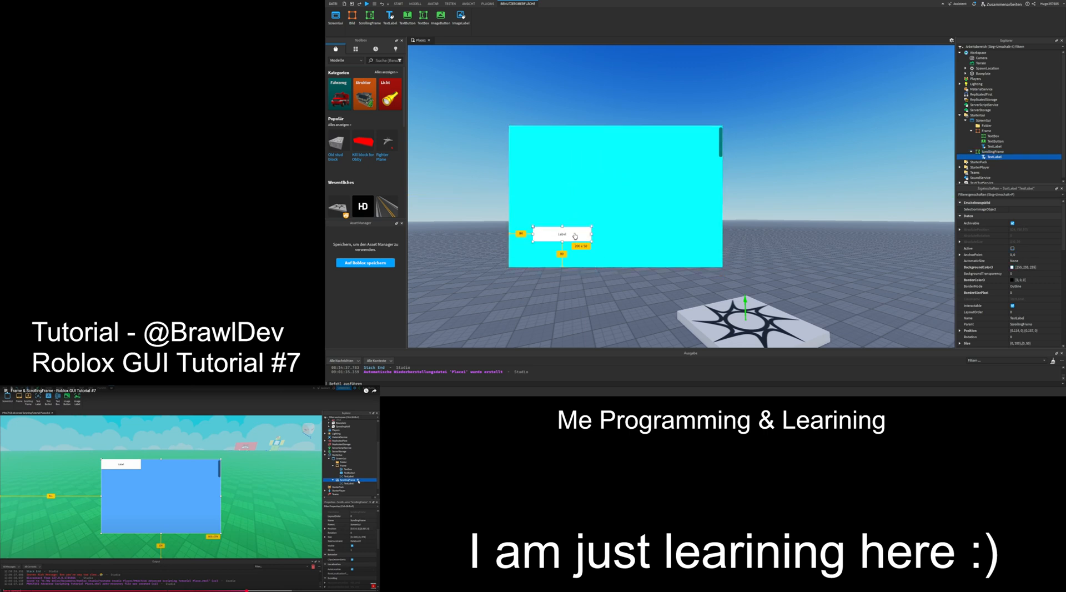
pyautogui.moveTo(575, 237); pyautogui.dragTo(562, 137)
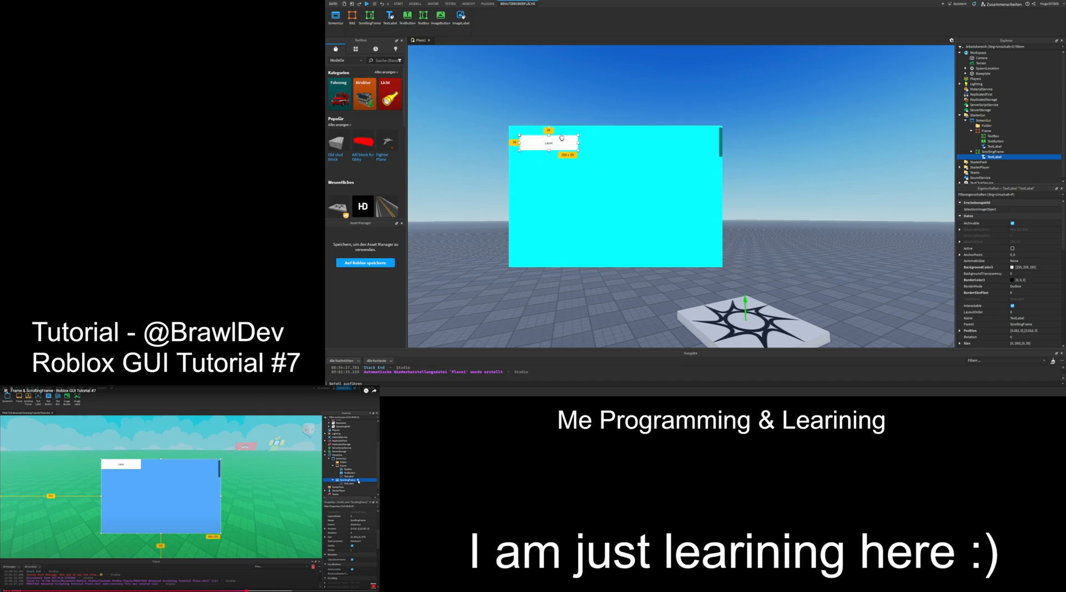
# - Paste a copy of the white TextLabel into the ScrollingFrame and place it directly below the first label
pyautogui.hotkey('ctrl', 'v')
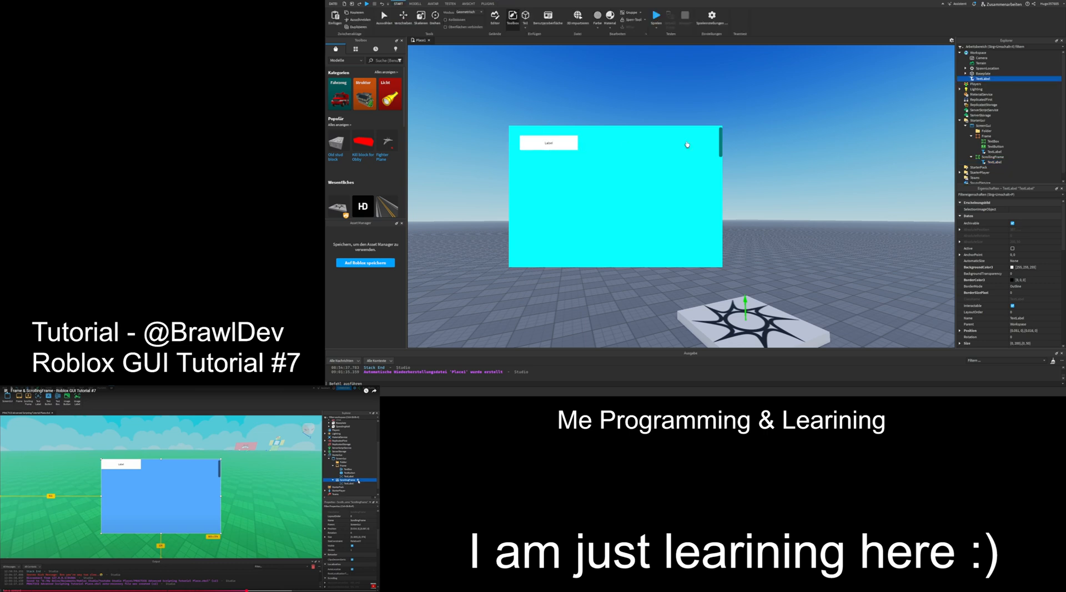
pyautogui.moveTo(984, 78); pyautogui.dragTo(992, 158)
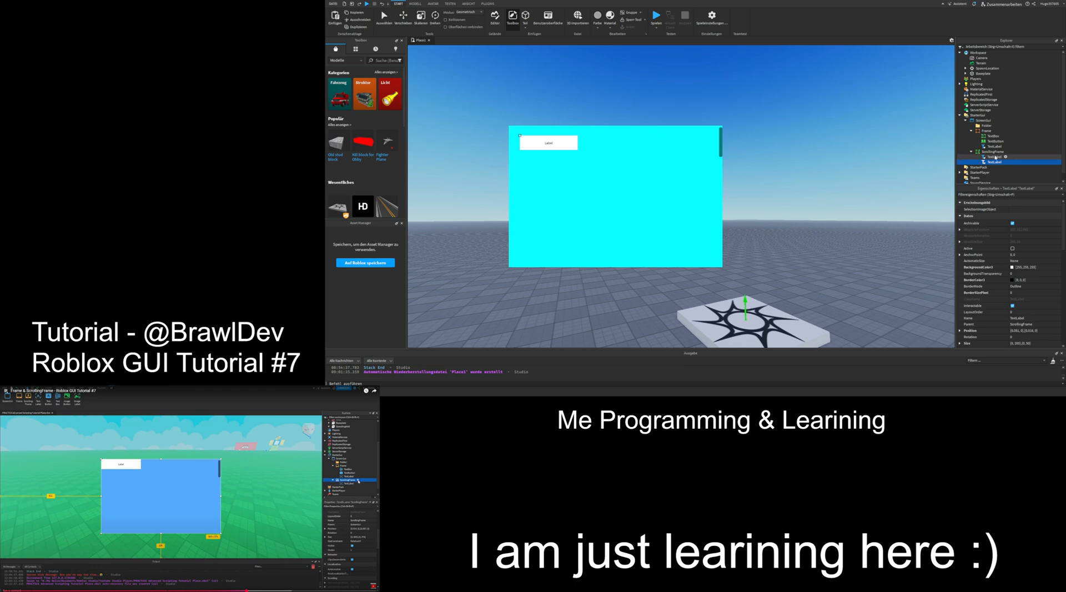
pyautogui.click(994, 157)
pyautogui.click(979, 163)
pyautogui.moveTo(554, 144)
pyautogui.mouseDown()
pyautogui.moveTo(553, 208)
pyautogui.moveTo(553, 141)
pyautogui.mouseUp()
pyautogui.click(663, 142)
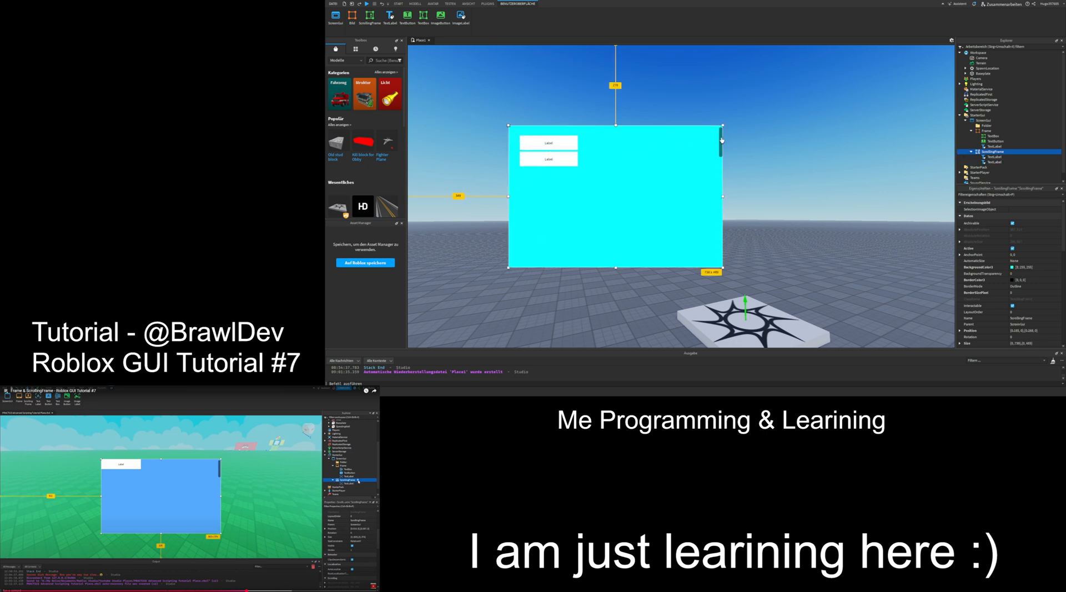
# - Try scrolling the frame with both labels and delete the lower TextLabel copy
pyautogui.moveTo(722, 140); pyautogui.dragTo(723, 143)
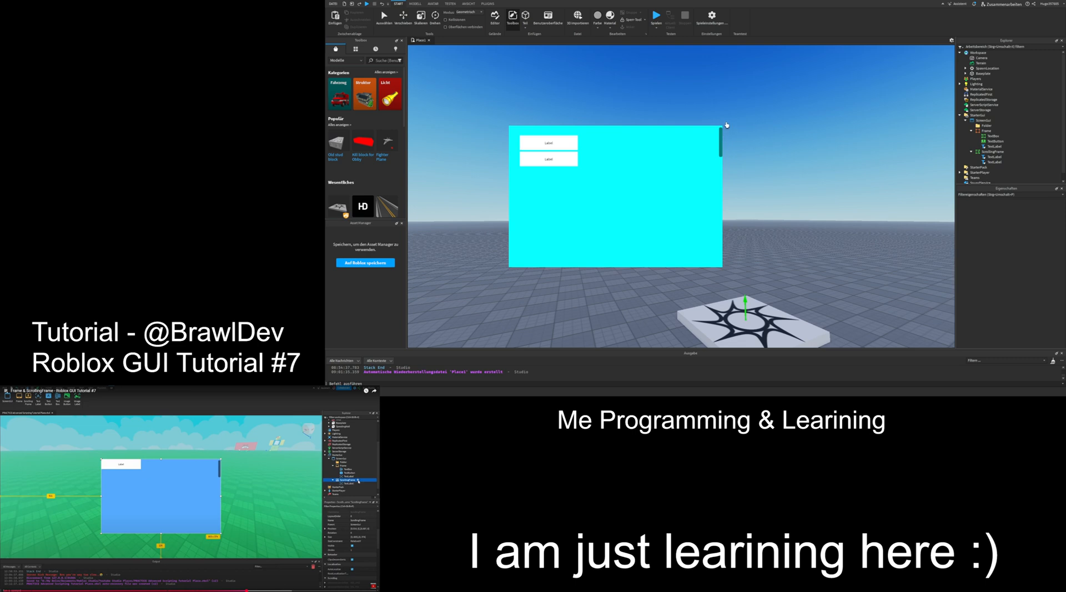
pyautogui.moveTo(721, 131)
pyautogui.mouseDown()
pyautogui.moveTo(721, 245)
pyautogui.moveTo(720, 127)
pyautogui.mouseUp()
pyautogui.click(958, 162)
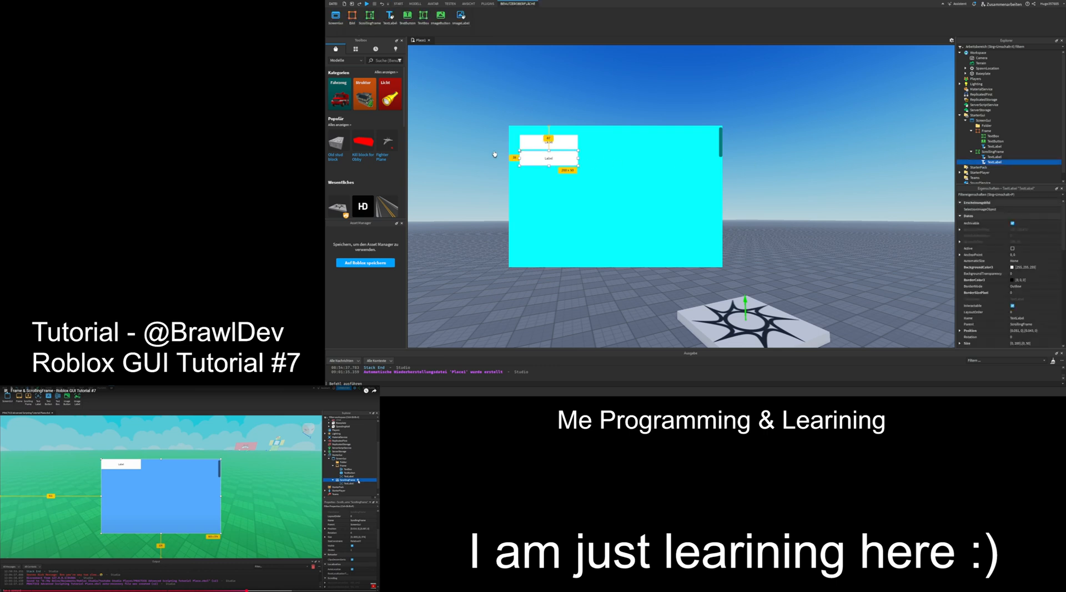
pyautogui.press('Delete')
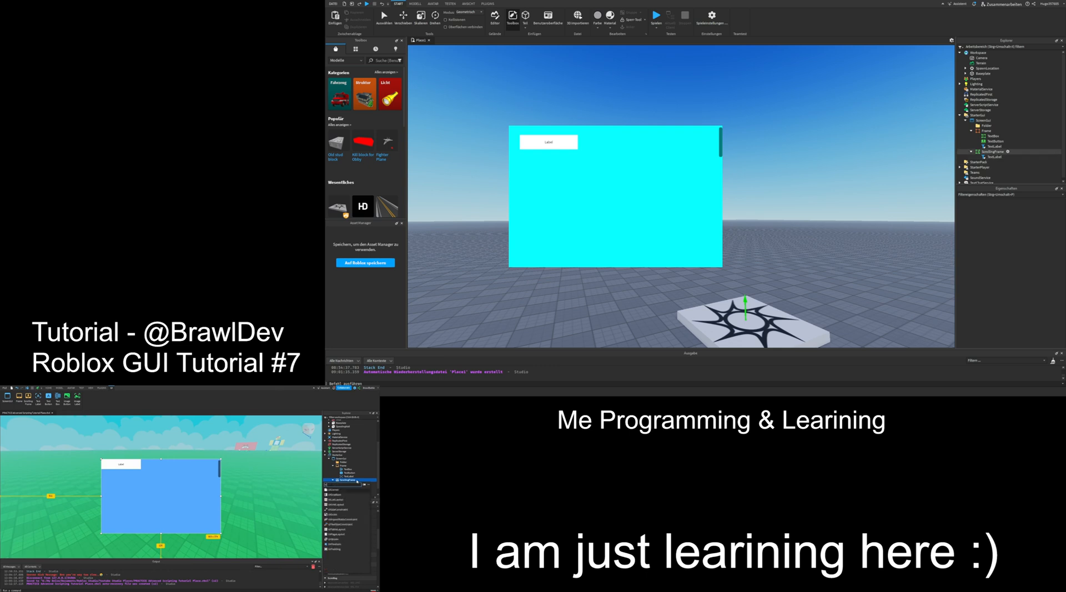
# - Insert a UIListLayout into the ScrollingFrame
pyautogui.click(994, 152)
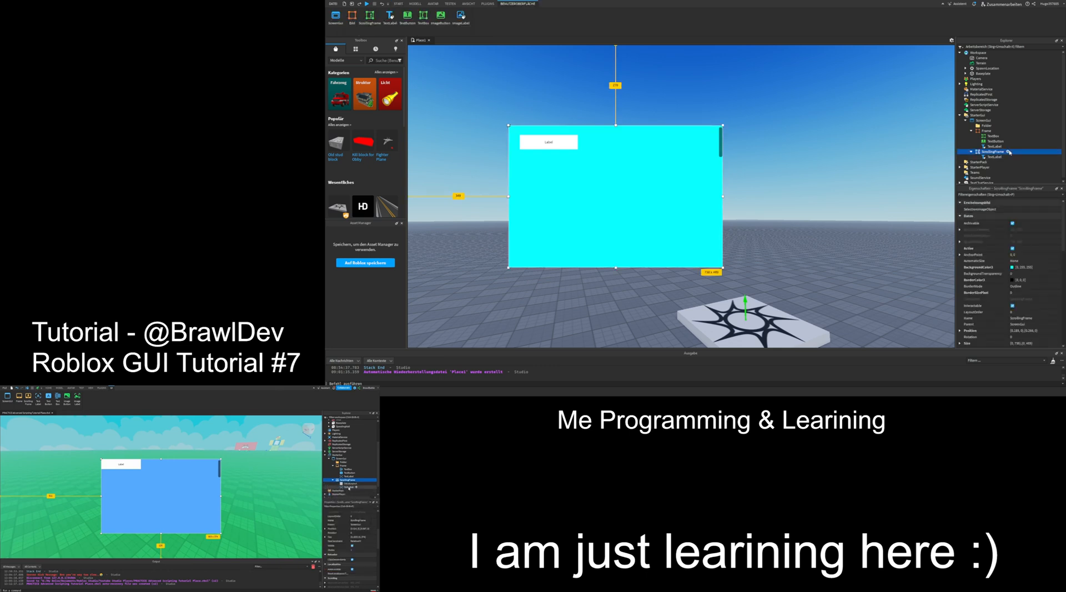
pyautogui.click(1009, 152)
pyautogui.click(944, 167)
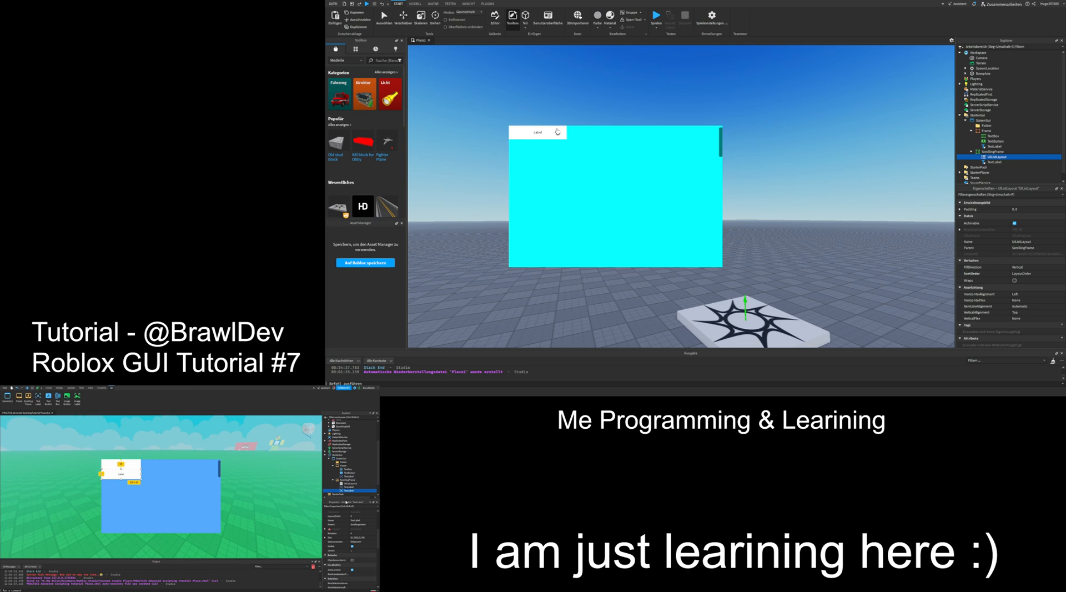
# - Duplicate the TextLabel repeatedly until the stacked list extends past the ScrollingFrame's lower edge
pyautogui.click(995, 163)
pyautogui.hotkey('ctrl', 'd')
pyautogui.hotkey('ctrl', 'd')
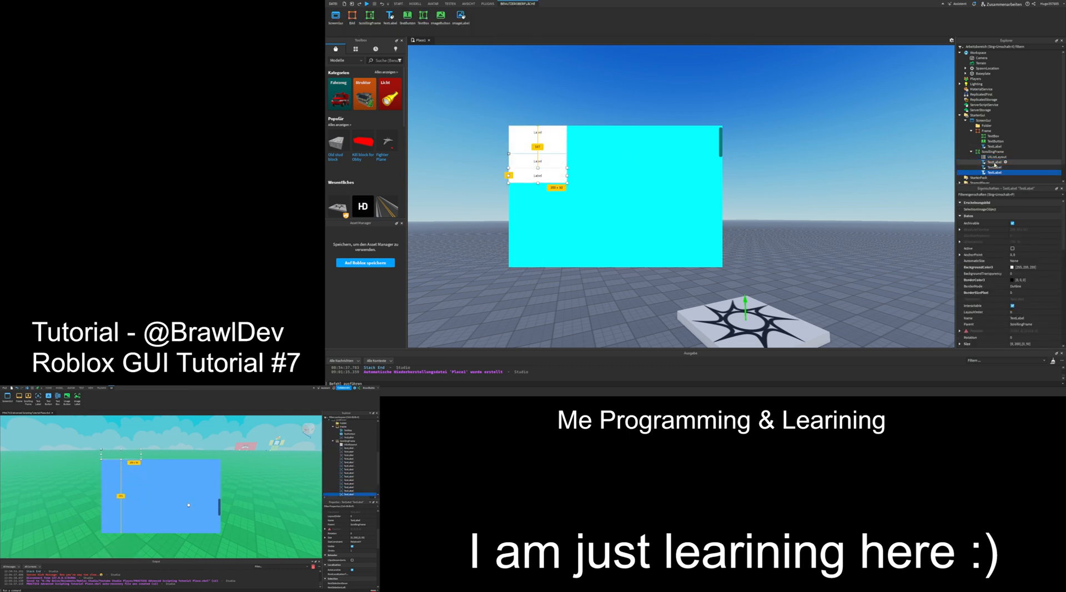
pyautogui.hotkey('ctrl', 'd')
pyautogui.hotkey('ctrl', 'd')
pyautogui.hotkey('ctrl', 'd')
pyautogui.hotkey('ctrl', 'd')
pyautogui.hotkey('ctrl', 'd')
pyautogui.hotkey('ctrl', 'd')
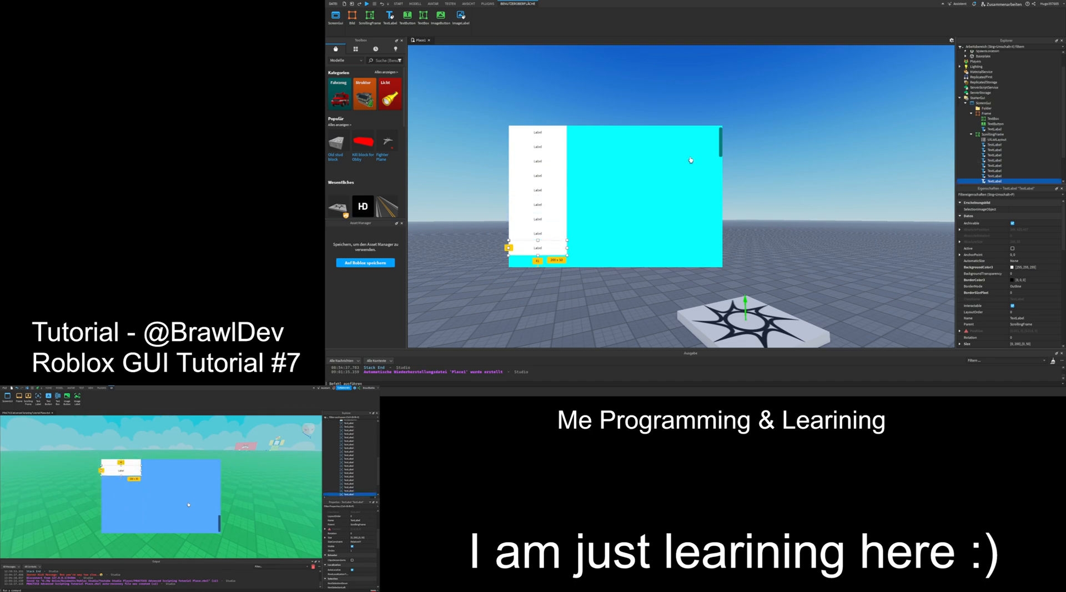
pyautogui.hotkey('ctrl', 'd')
pyautogui.hotkey('ctrl', 'd')
pyautogui.hotkey('ctrl', 'd')
pyautogui.hotkey('ctrl', 'd')
pyautogui.hotkey('ctrl', 'd')
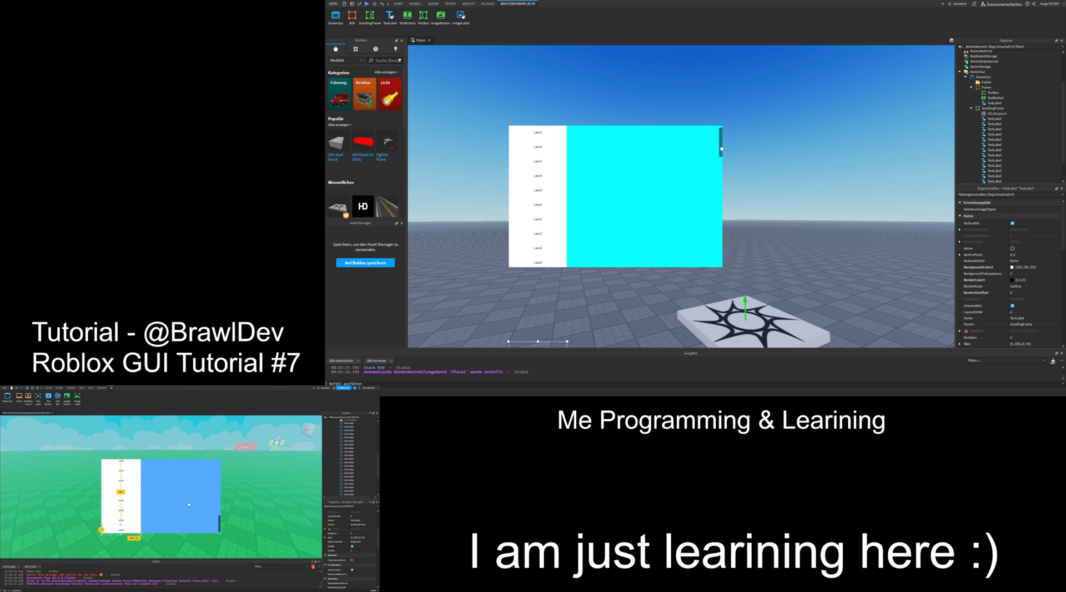
# - Test the ScrollingFrame by scrolling the label list down, back to the start and down to the very end
pyautogui.moveTo(721, 149); pyautogui.dragTo(720, 202)
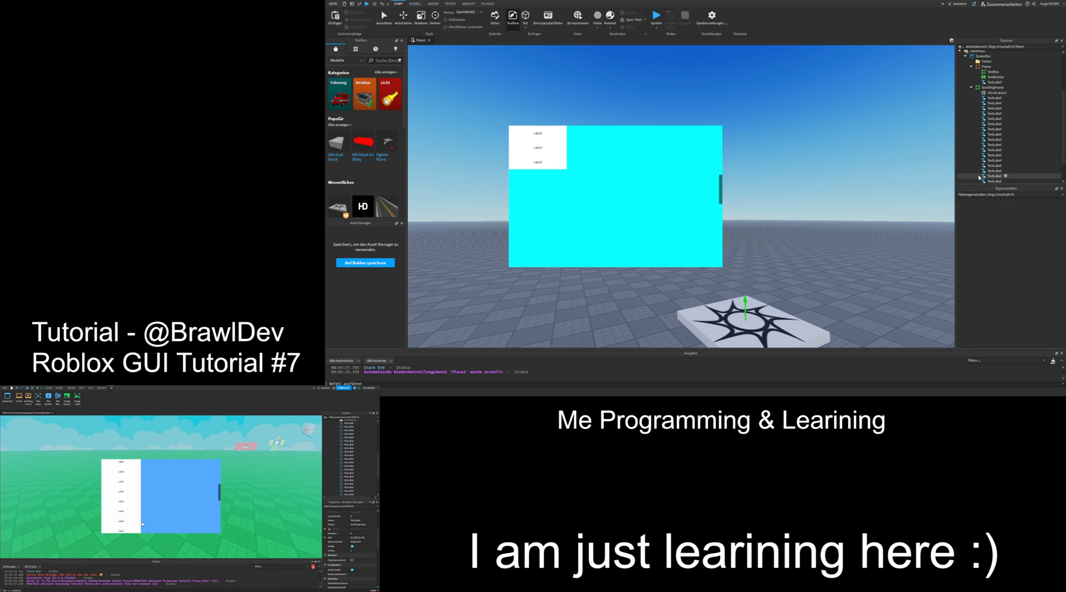
pyautogui.scroll(-2, 992, 168)
pyautogui.scroll(2, 993, 167)
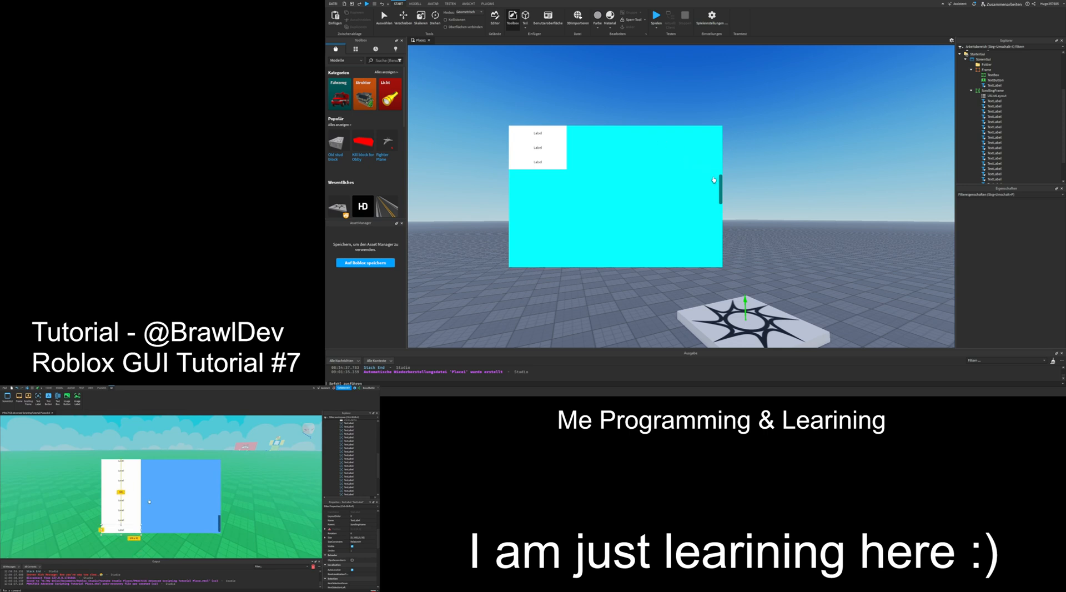
pyautogui.moveTo(714, 179); pyautogui.dragTo(732, 114)
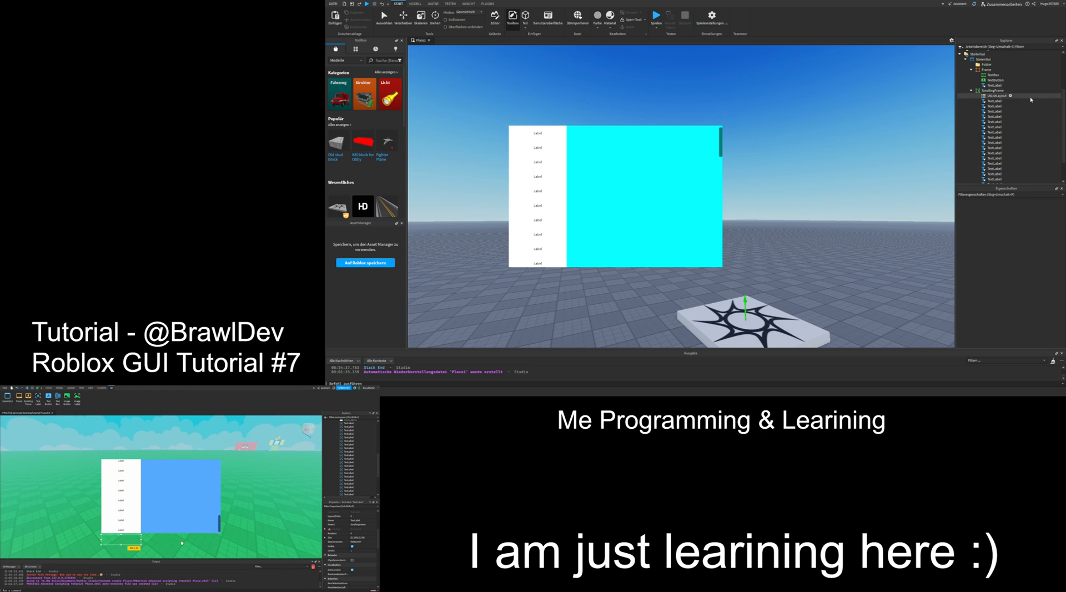
pyautogui.click(997, 122)
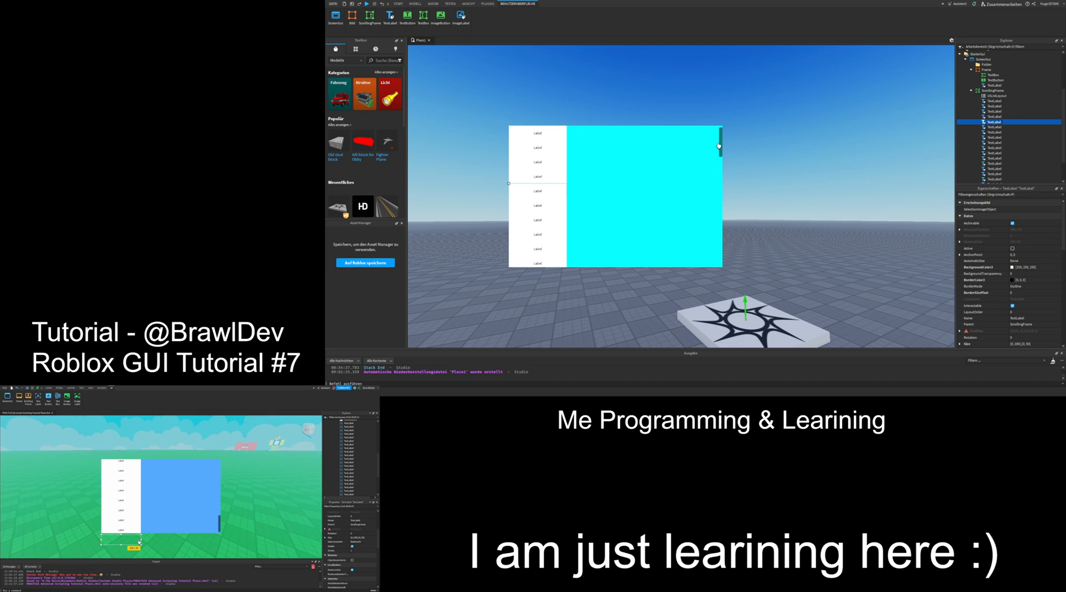
pyautogui.moveTo(719, 146); pyautogui.dragTo(720, 274)
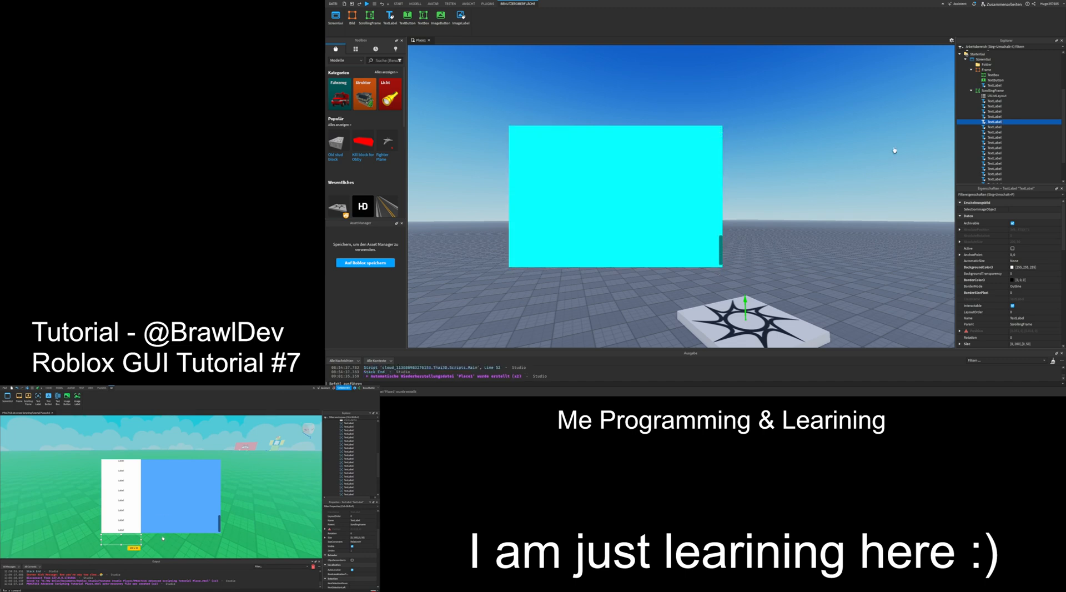
# - Duplicate the last TextLabel many more times so the list reaches the end of the ScrollingFrame's scrollable area
pyautogui.scroll(-2, 992, 129)
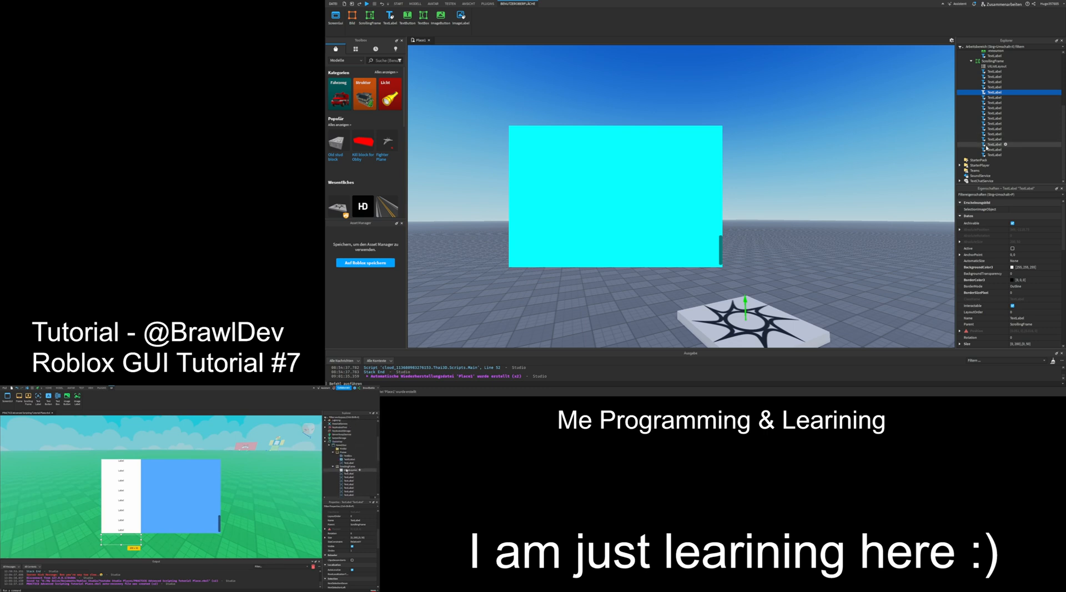
pyautogui.click(989, 155)
pyautogui.hotkey('ctrl', 'd')
pyautogui.hotkey('ctrl', 'd')
pyautogui.hotkey('ctrl', 'd')
pyautogui.hotkey('ctrl', 'd')
pyautogui.hotkey('ctrl', 'd')
pyautogui.hotkey('ctrl', 'd')
pyautogui.hotkey('ctrl', 'd')
pyautogui.hotkey('ctrl', 'd')
pyautogui.hotkey('ctrl', 'd')
pyautogui.hotkey('ctrl', 'd')
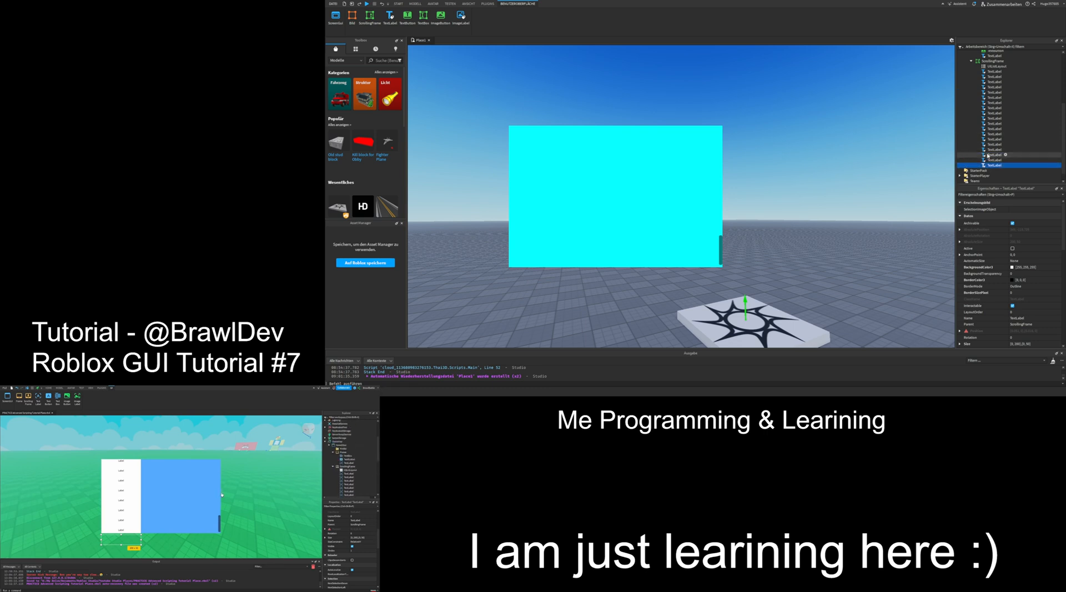
pyautogui.hotkey('ctrl', 'd')
pyautogui.hotkey('ctrl', 'd')
pyautogui.hotkey('ctrl', 'd')
pyautogui.hotkey('ctrl', 'd')
pyautogui.hotkey('ctrl', 'd')
pyautogui.hotkey('ctrl', 'd')
pyautogui.hotkey('ctrl', 'd')
pyautogui.hotkey('ctrl', 'd')
pyautogui.hotkey('ctrl', 'd')
pyautogui.hotkey('ctrl', 'd')
pyautogui.scroll(-3, 988, 156)
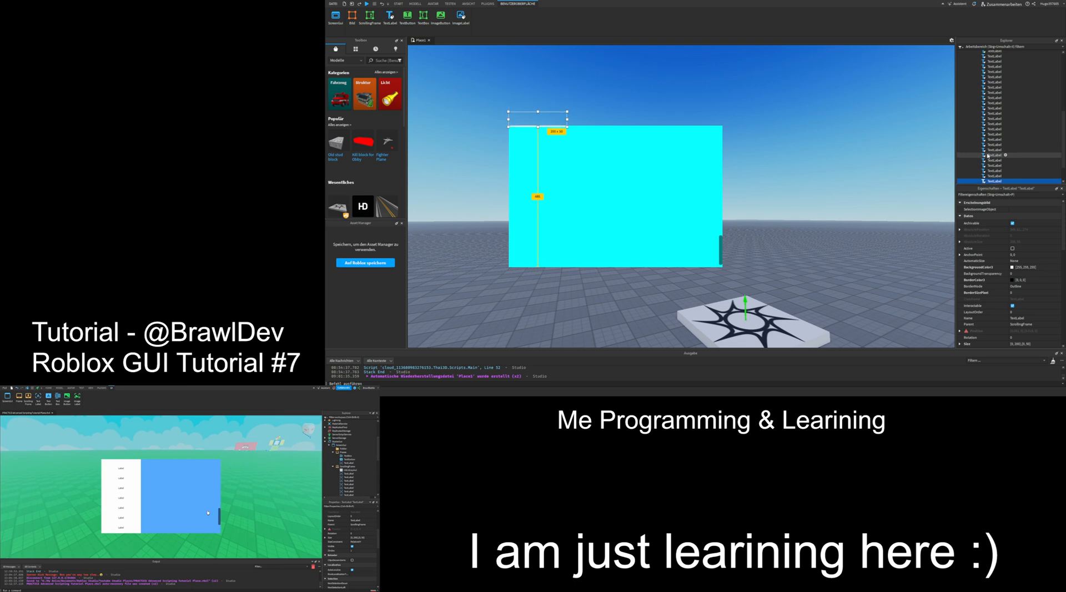
pyautogui.scroll(15, 986, 145)
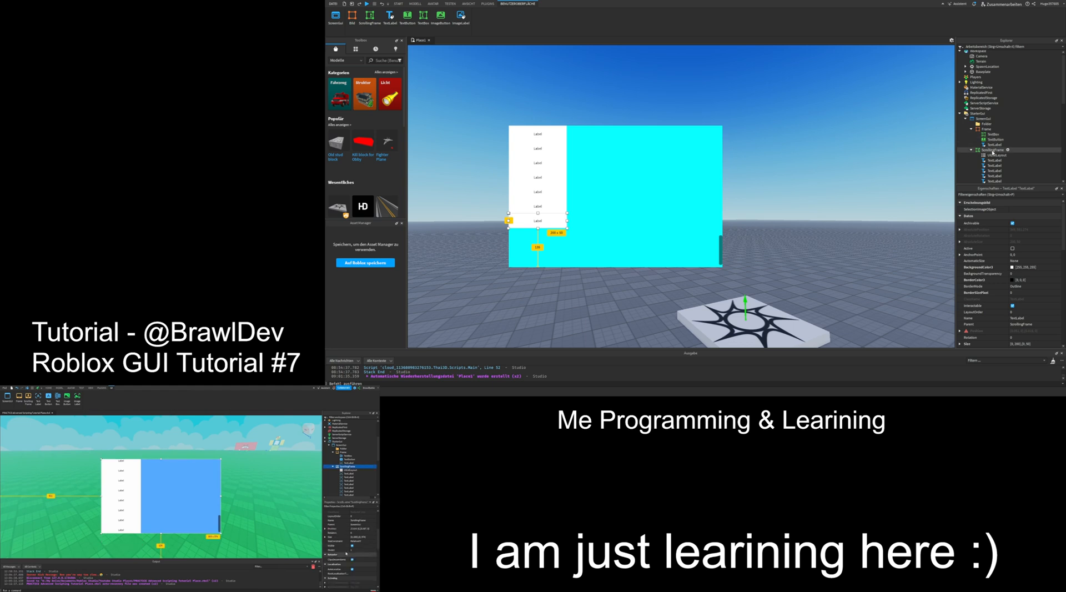
# - Filter the ScrollingFrame's properties for "canva", examine AutomaticCanvasSize, and clear the filter again
pyautogui.click(987, 151)
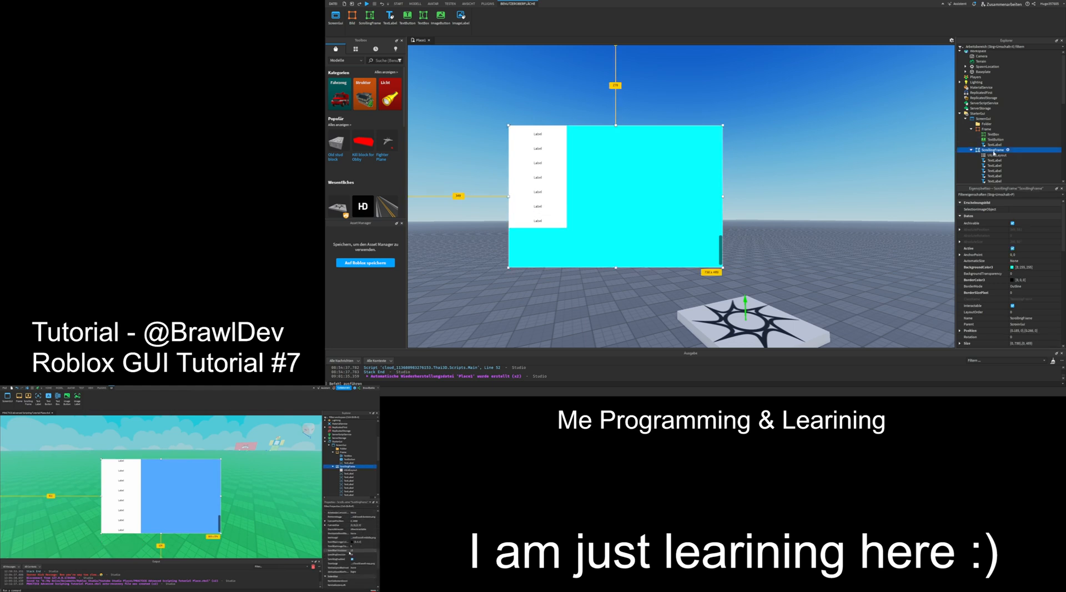
pyautogui.click(997, 194)
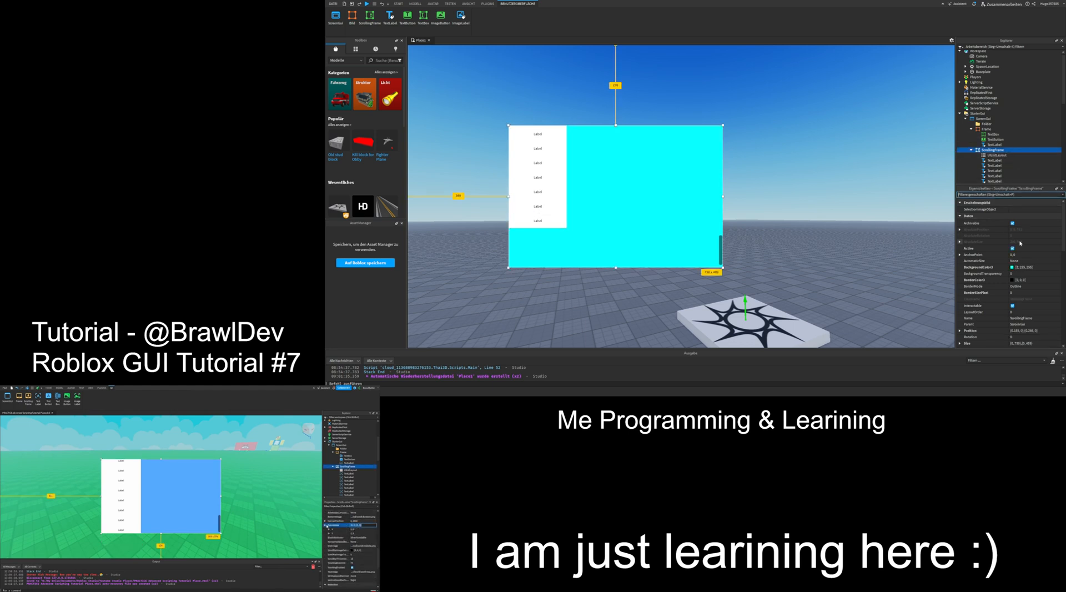
pyautogui.write('canva')
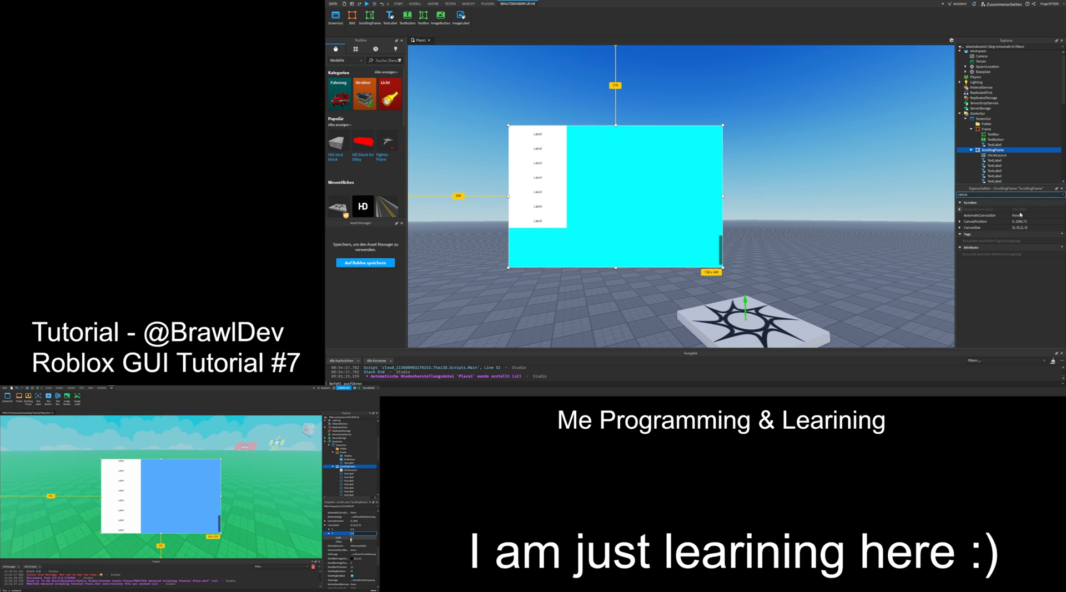
pyautogui.click(1020, 215)
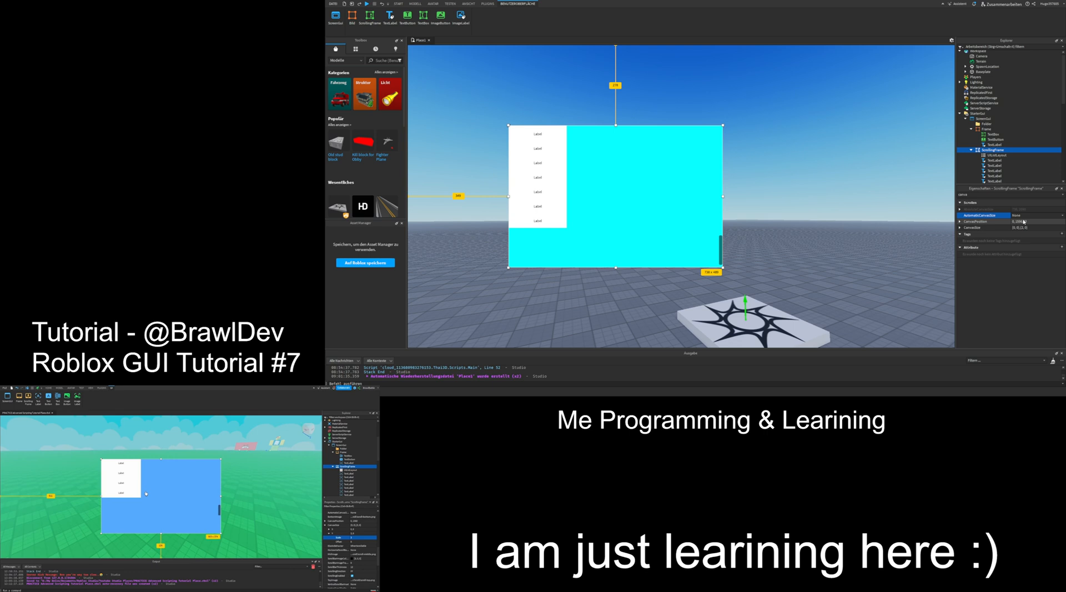
pyautogui.click(1015, 195)
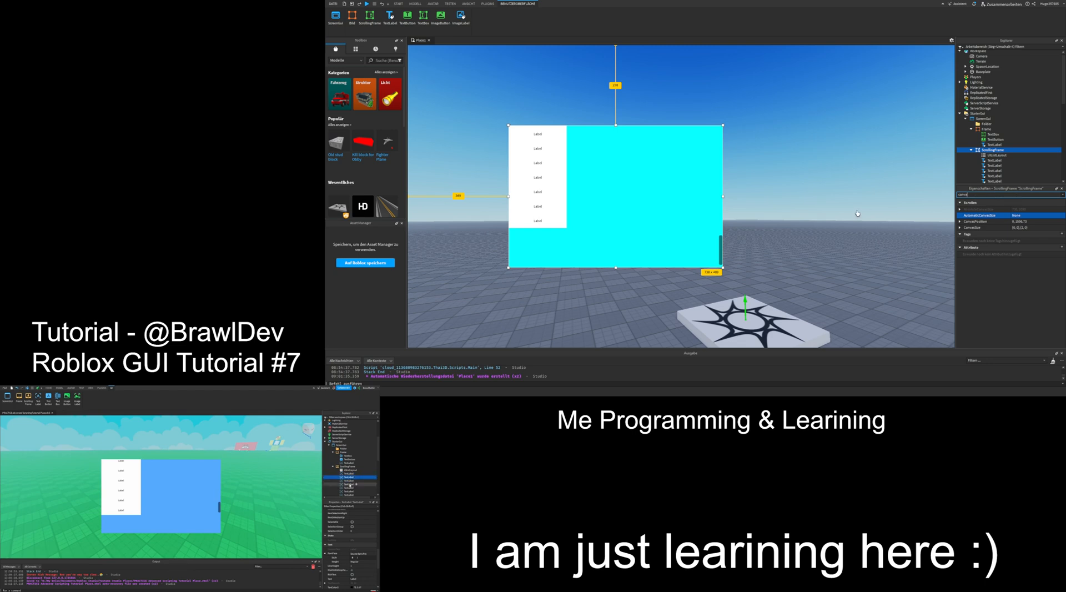
pyautogui.click(912, 214)
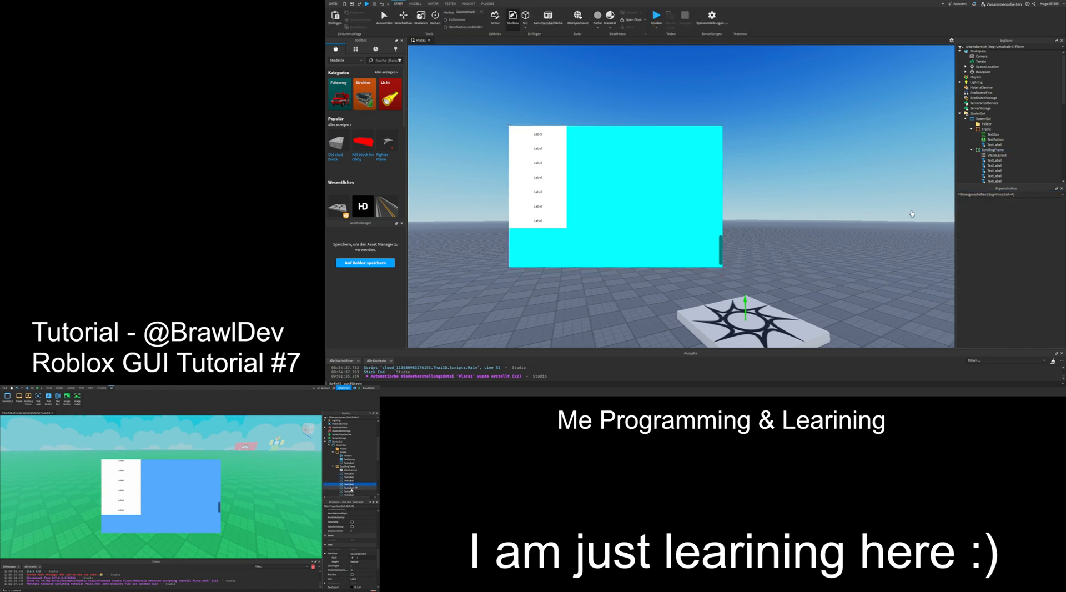
# - Set the ScrollingFrame's AutomaticCanvasSize to Y and test its scrollbar at the lower end of the list
pyautogui.click(992, 150)
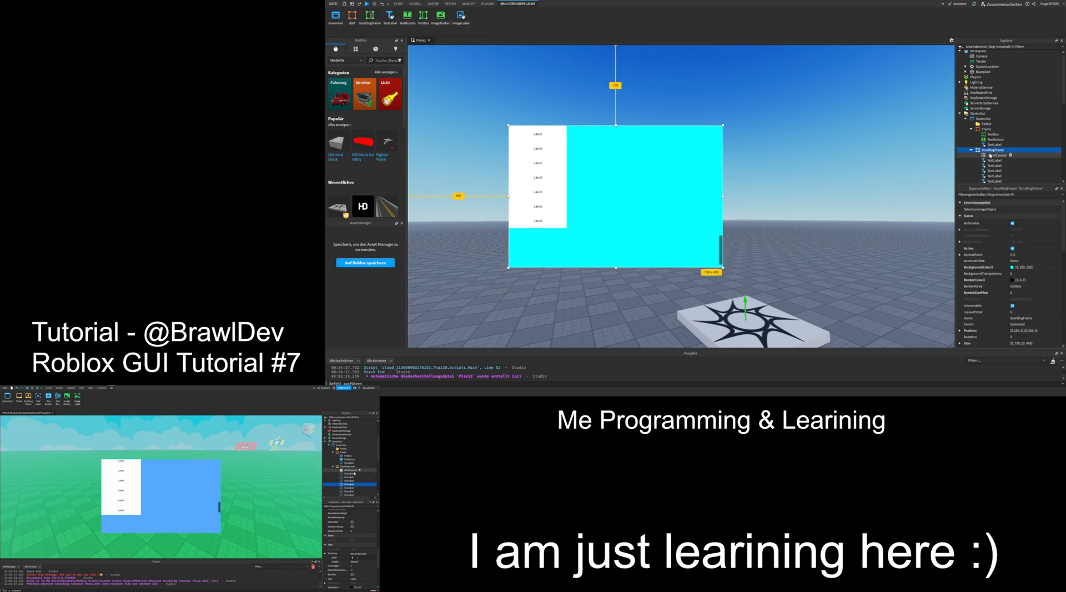
pyautogui.click(991, 156)
pyautogui.click(992, 151)
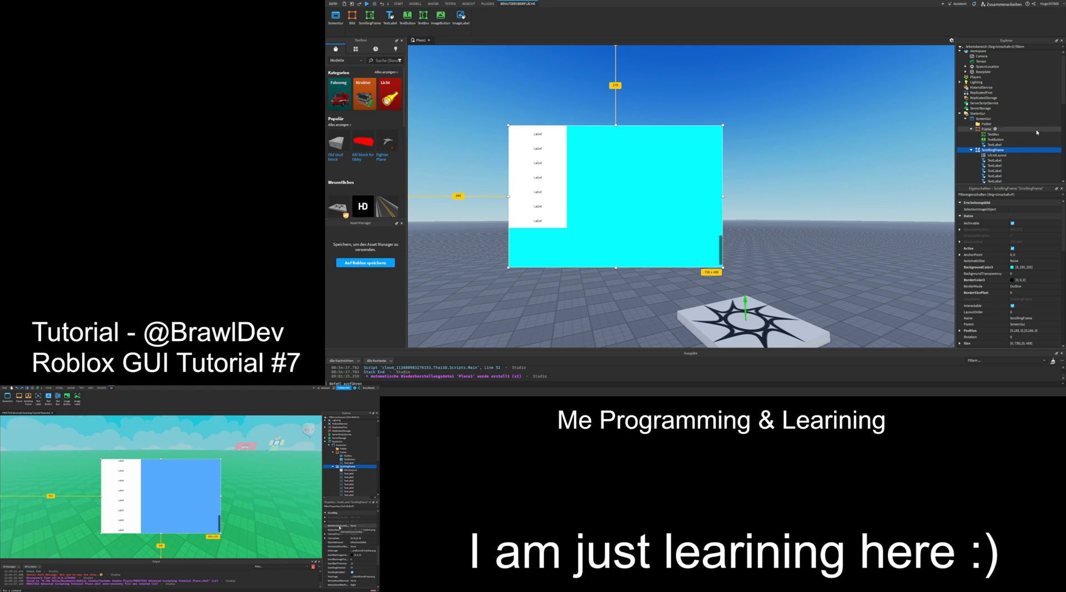
pyautogui.click(965, 195)
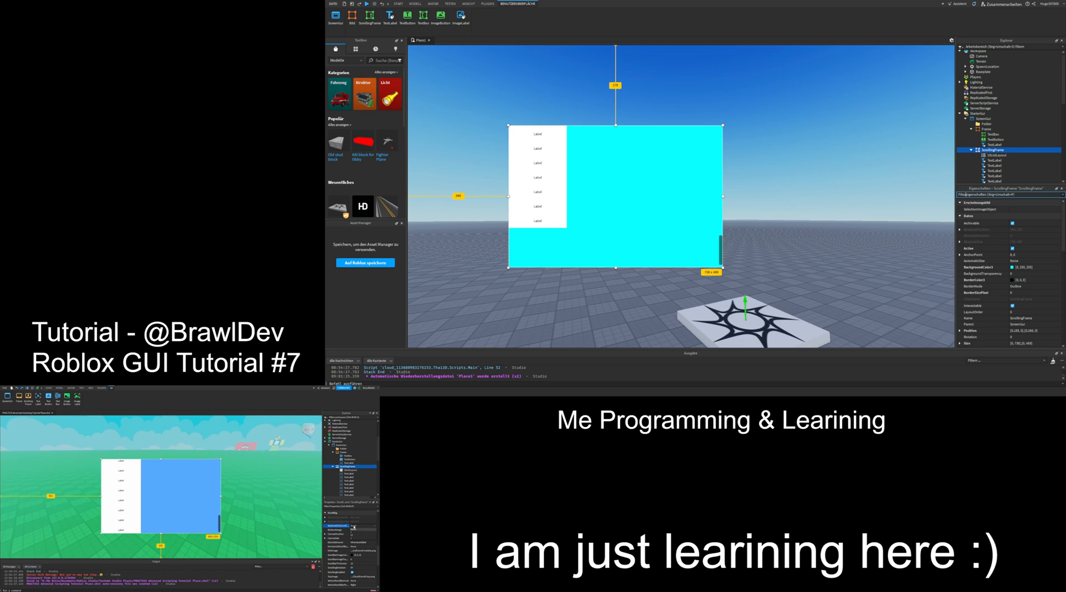
pyautogui.write('auto')
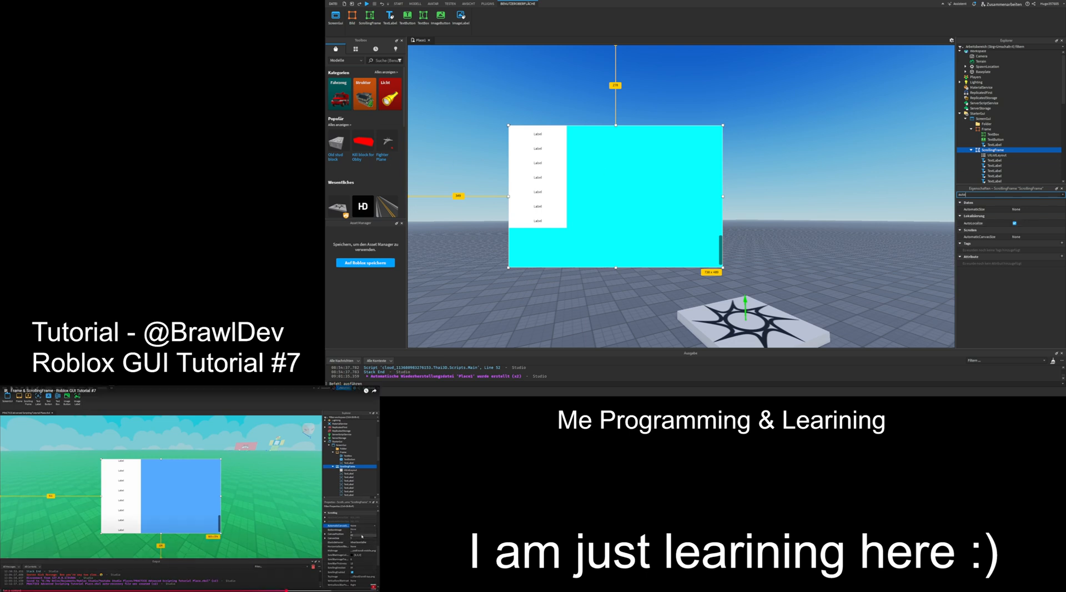
pyautogui.click(190, 491)
pyautogui.moveTo(979, 194); pyautogui.dragTo(933, 191)
pyautogui.write('cn')
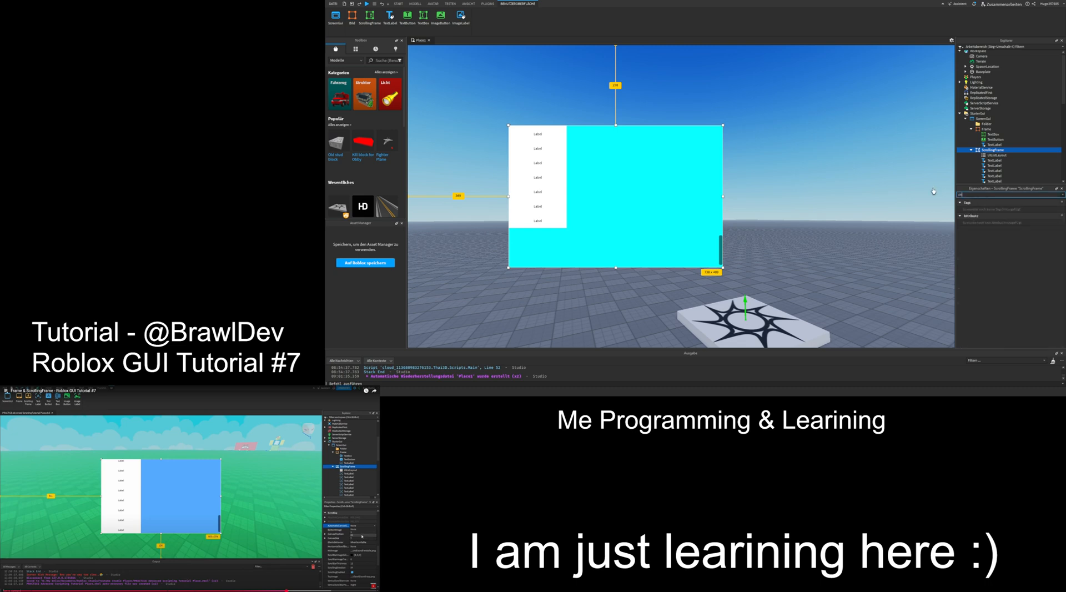
pyautogui.press('BackSpace')
pyautogui.write('an')
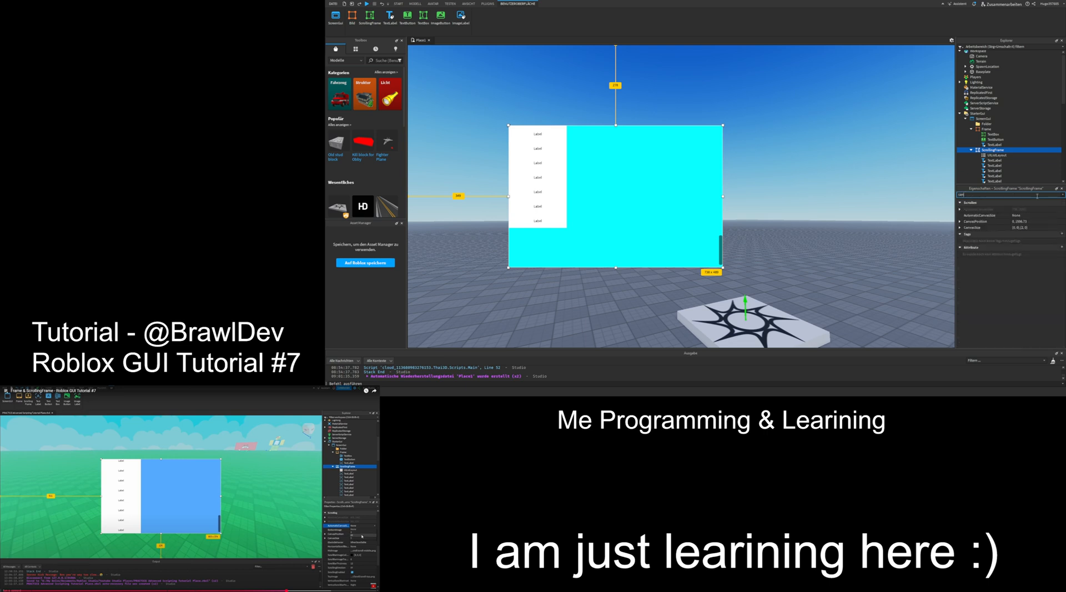
pyautogui.click(159, 502)
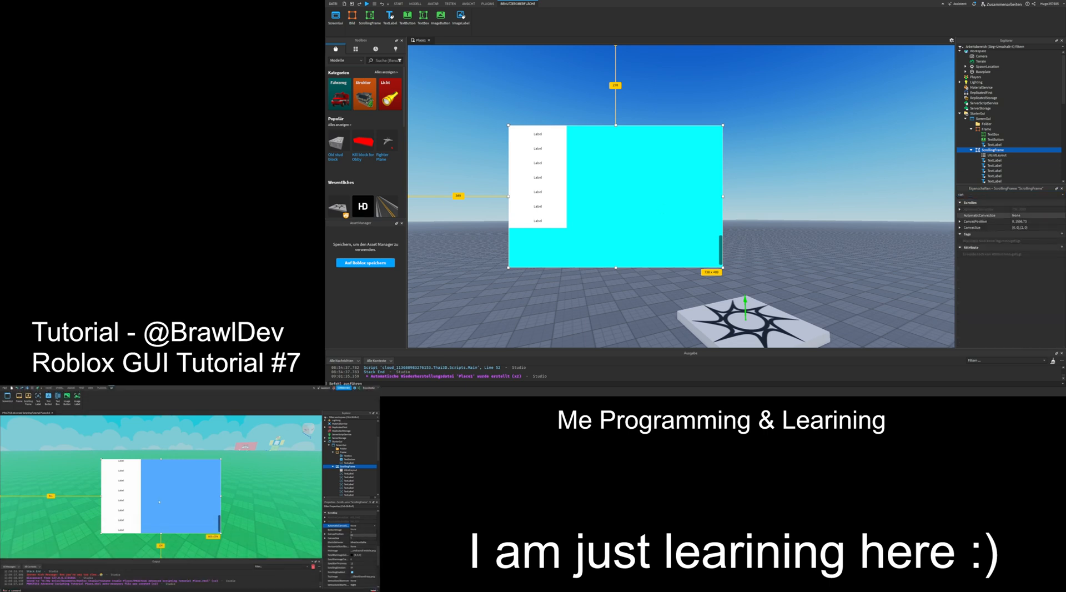
pyautogui.click(1021, 218)
pyautogui.click(1018, 230)
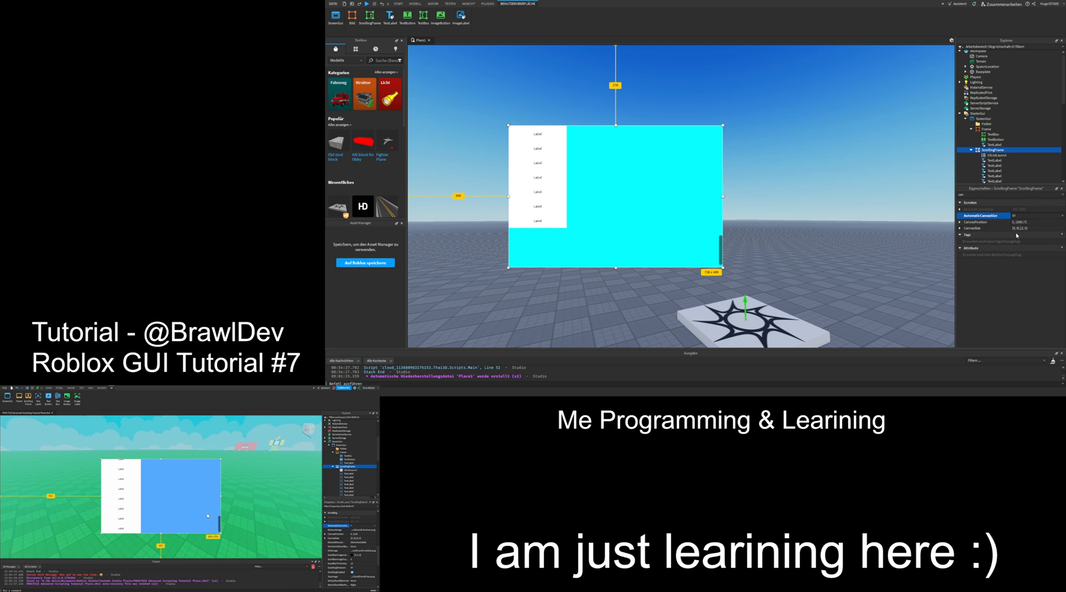
pyautogui.click(733, 254)
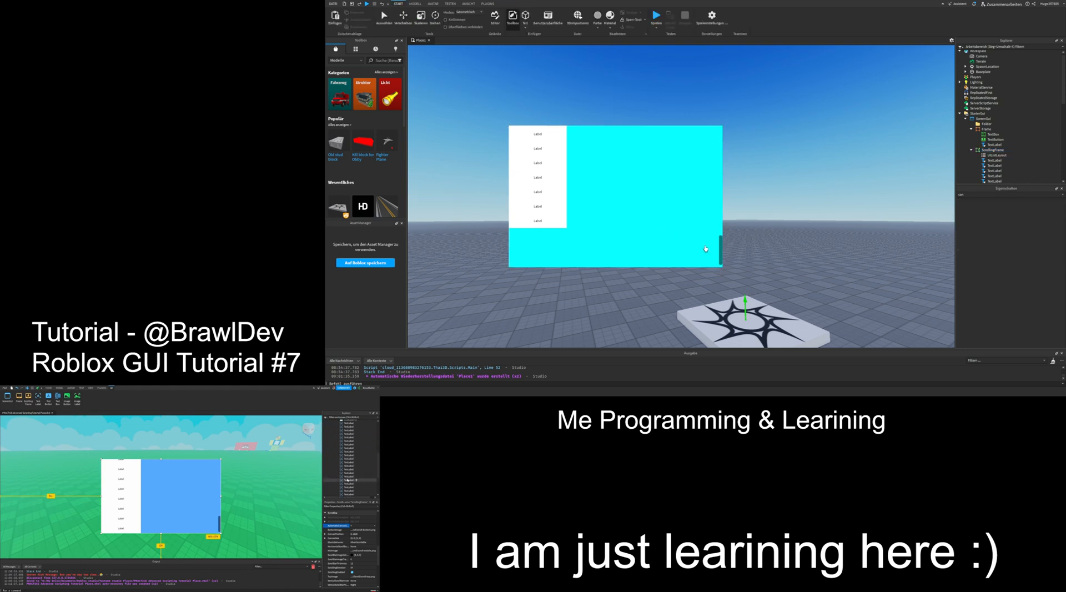
pyautogui.moveTo(721, 254)
pyautogui.mouseDown()
pyautogui.moveTo(740, 119)
pyautogui.moveTo(741, 260)
pyautogui.mouseUp()
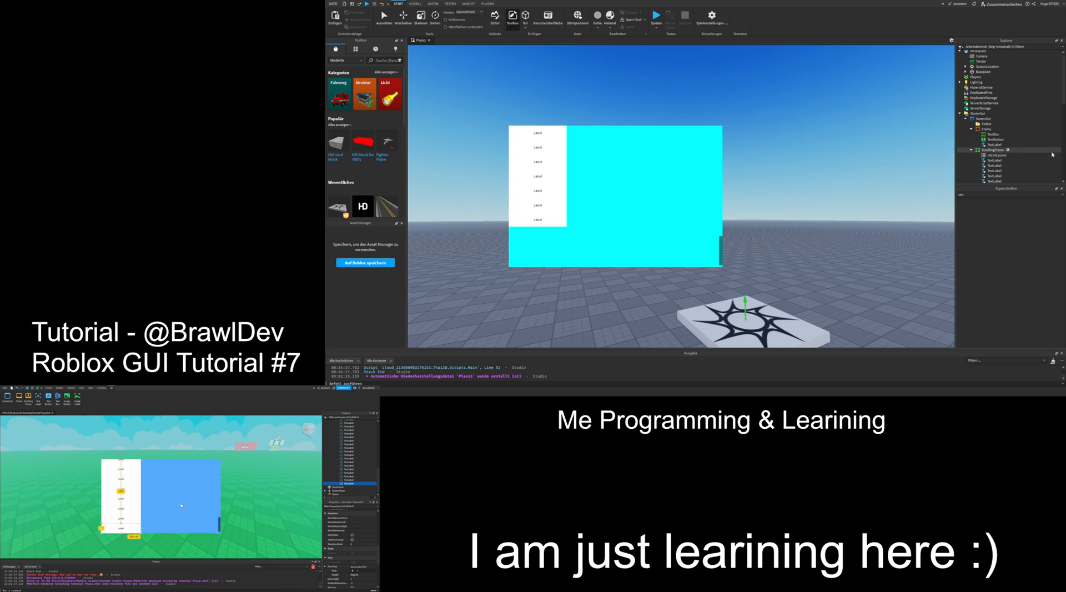
# - Duplicate the last TextLabel in the ScrollingFrame repeatedly so the label list grows well past the frame's lower edge
pyautogui.scroll(-5, 1012, 159)
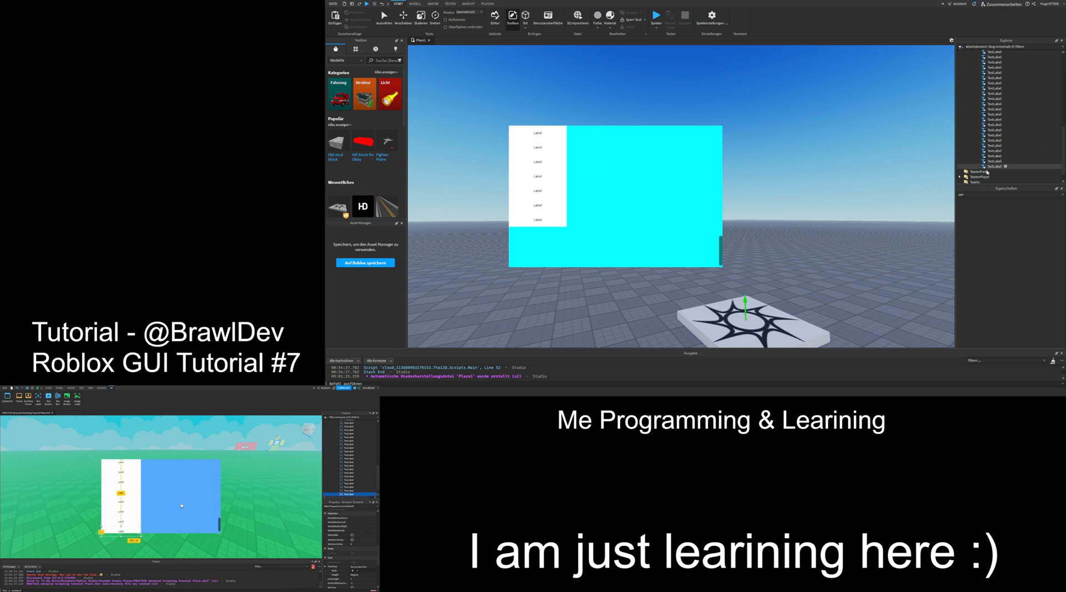
pyautogui.click(990, 166)
pyautogui.hotkey('ctrl', 'd')
pyautogui.hotkey('ctrl', 'd')
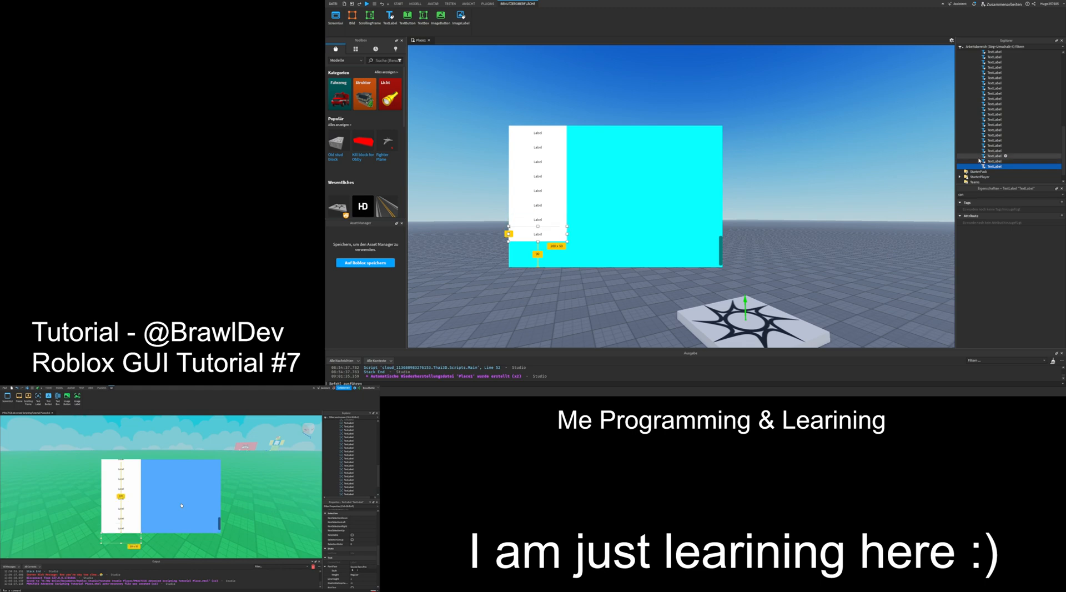
pyautogui.hotkey('ctrl', 'd')
pyautogui.hotkey('ctrl', 'd')
pyautogui.hotkey('ctrl', 'd')
pyautogui.hotkey('ctrl', 'd')
pyautogui.hotkey('ctrl', 'd')
pyautogui.hotkey('ctrl', 'd')
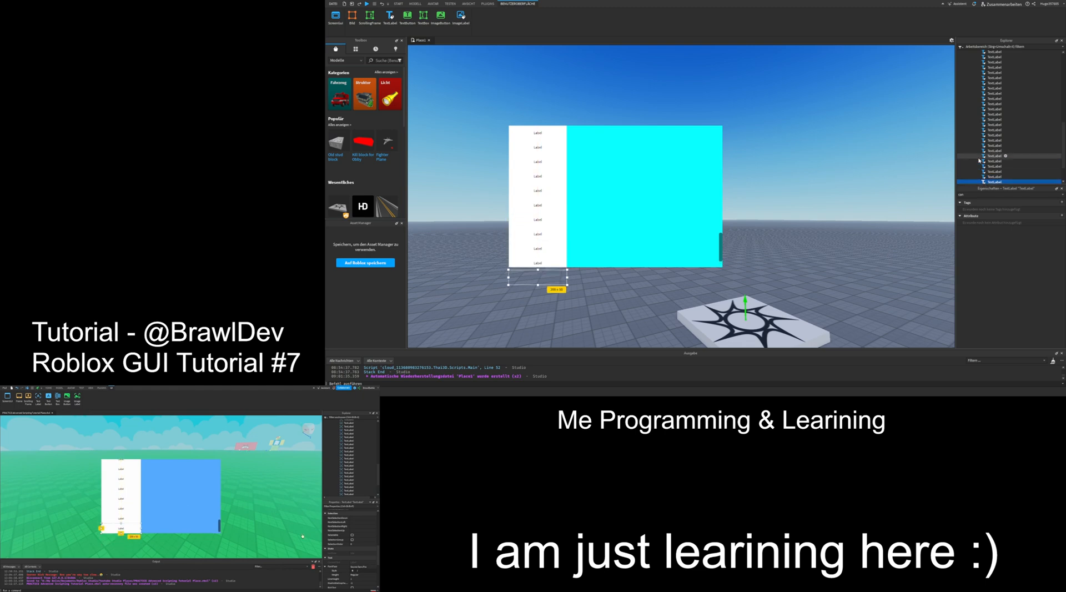
pyautogui.hotkey('ctrl', 'd')
pyautogui.hotkey('ctrl', 'd')
pyautogui.hotkey('ctrl', 'd')
pyautogui.hotkey('ctrl', 'd')
pyautogui.hotkey('ctrl', 'd')
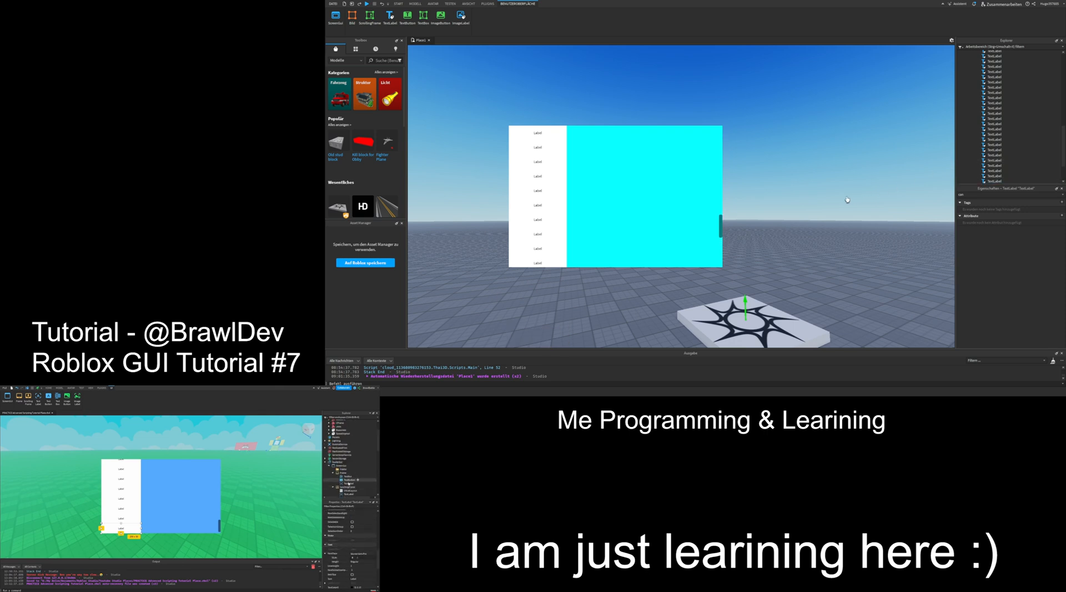
# - Test the ScrollingFrame by moving its scrollbar down to the end of the extended label list
pyautogui.click(778, 220)
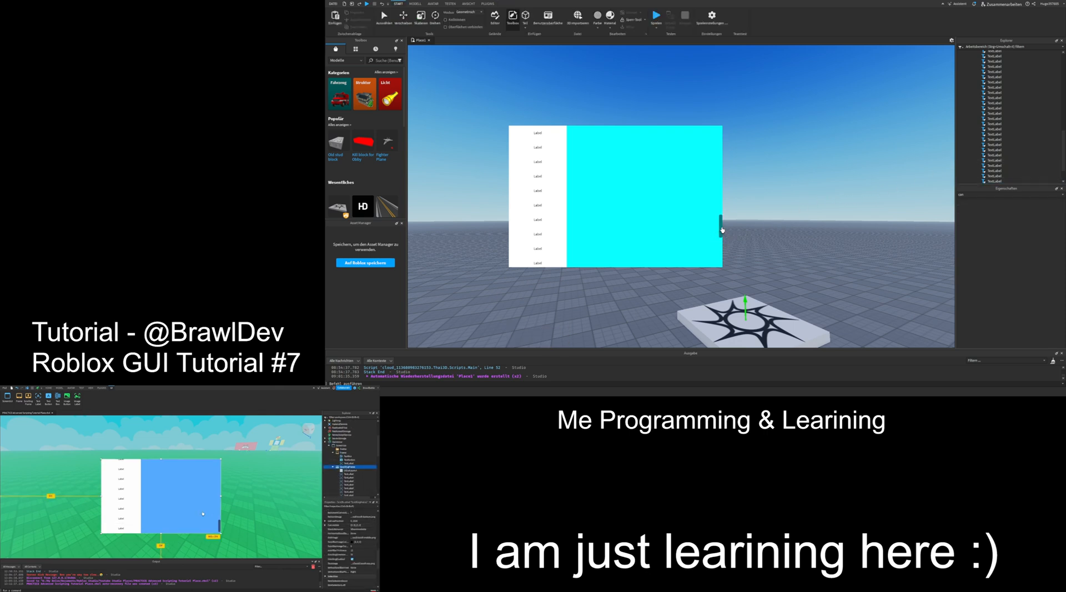
pyautogui.moveTo(721, 228); pyautogui.dragTo(711, 279)
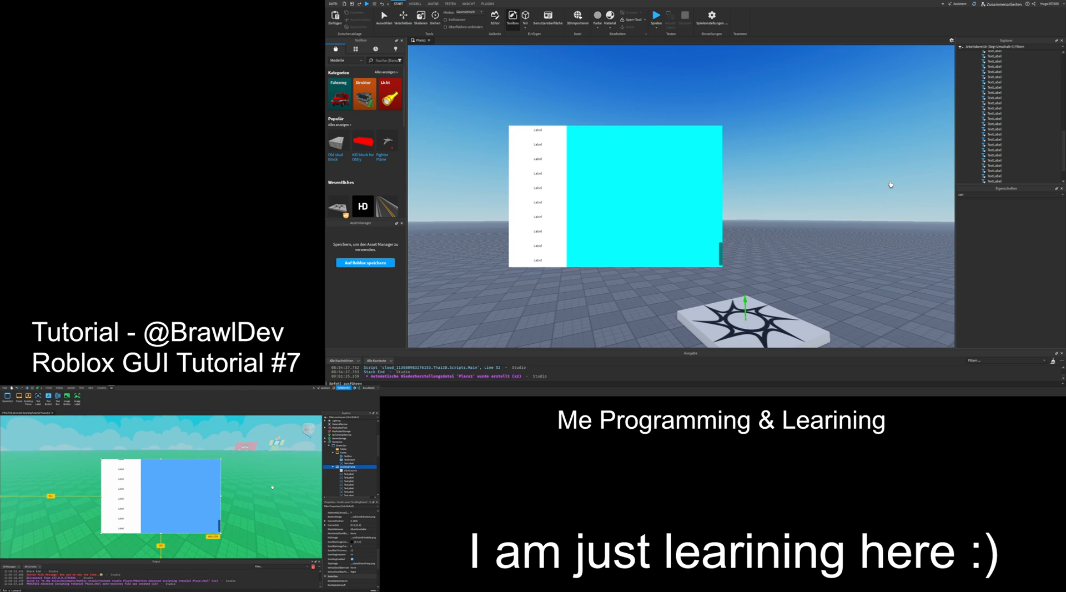
# - Set the ScrollingFrame's AutomaticCanvasSize to XY
pyautogui.scroll(10, 997, 139)
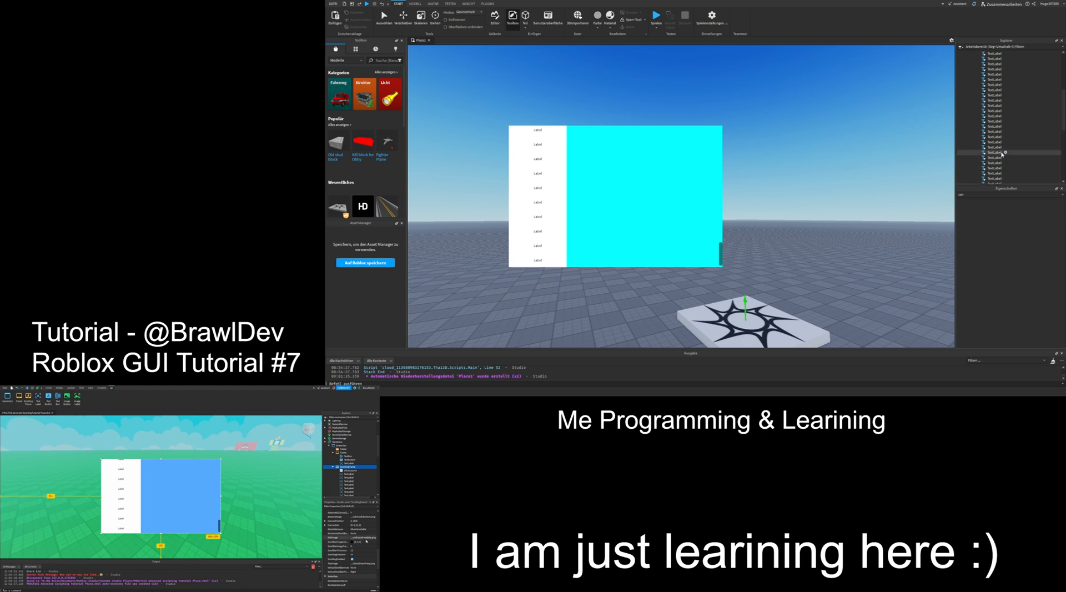
pyautogui.click(993, 151)
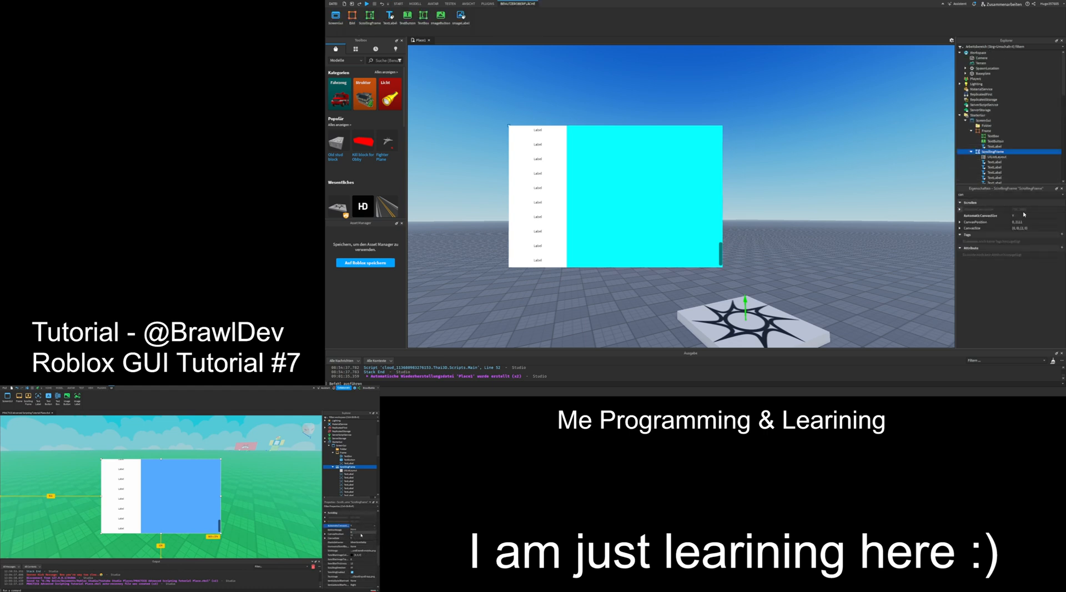
pyautogui.click(1017, 230)
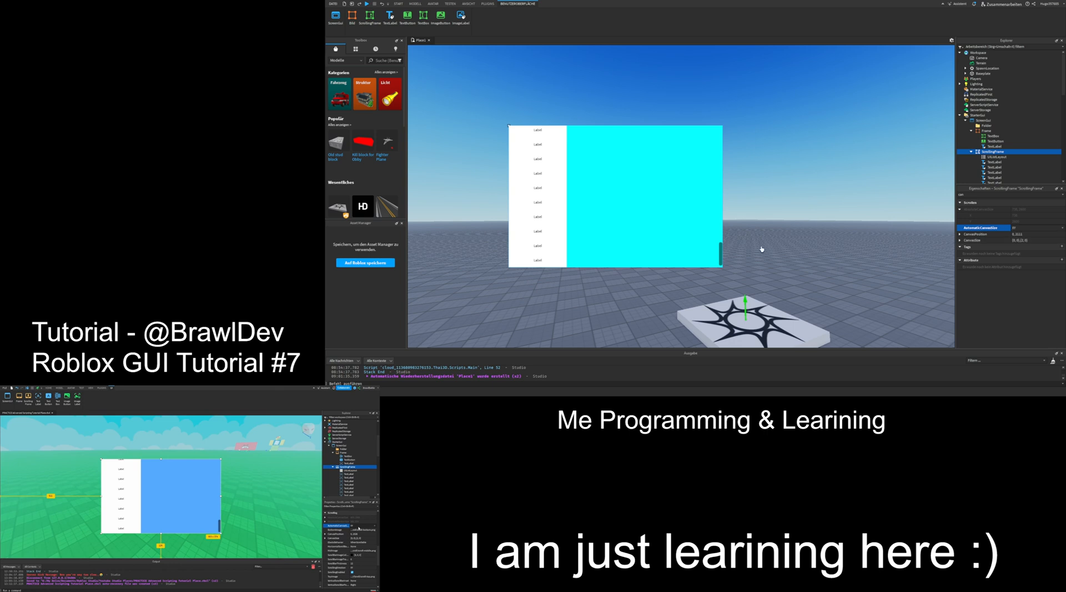
pyautogui.click(548, 218)
pyautogui.click(994, 172)
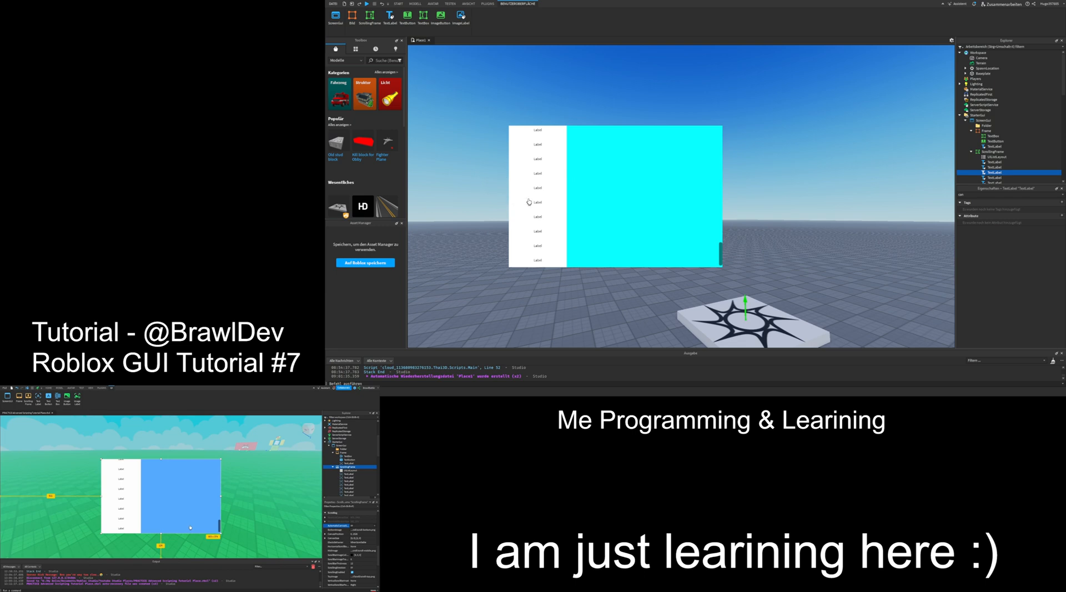
pyautogui.click(988, 158)
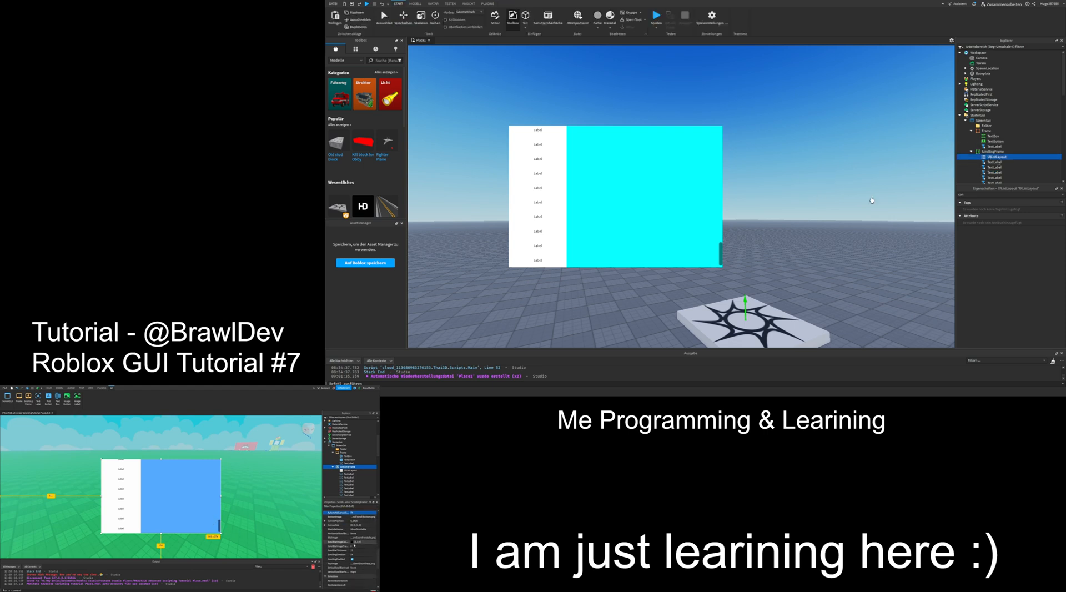
# - Filter the ScrollingFrame's properties for "scroll" and choose a colour for ScrollBarImageColor3
pyautogui.click(990, 152)
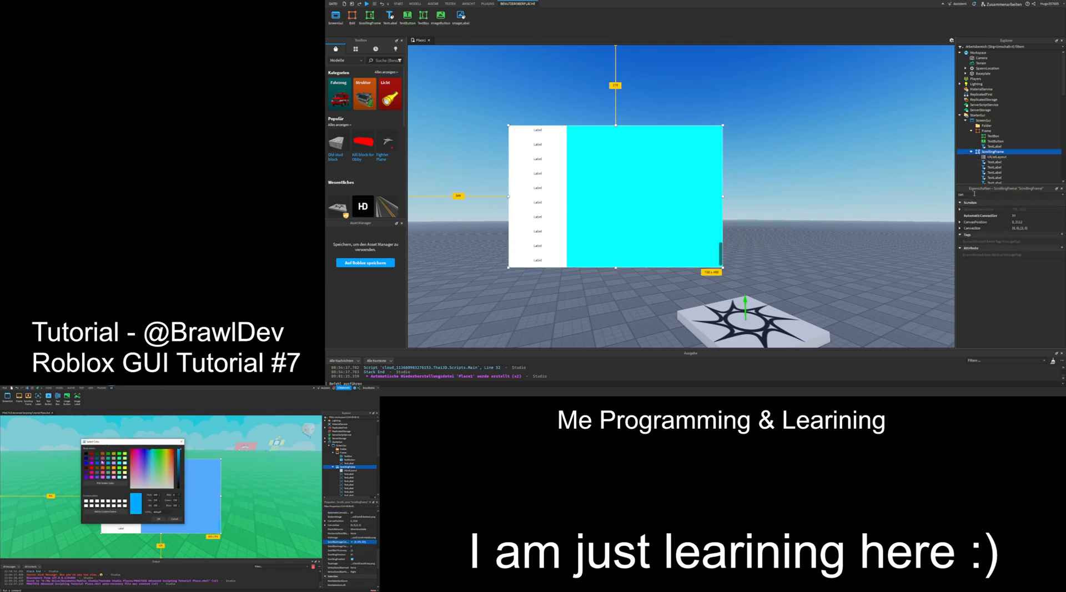
pyautogui.moveTo(969, 194); pyautogui.dragTo(941, 194)
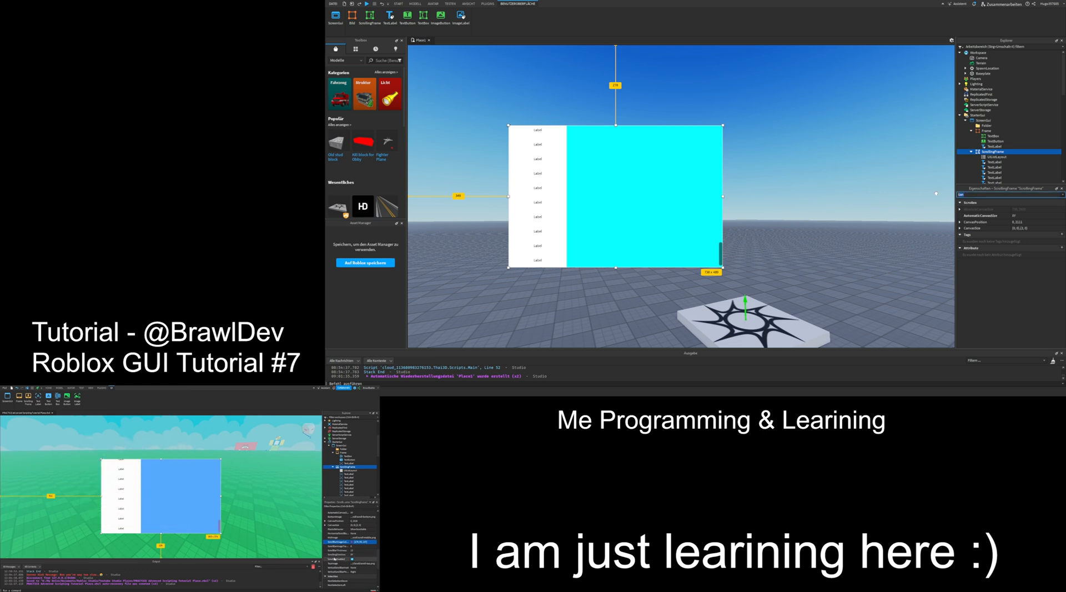
pyautogui.press('BackSpace')
pyautogui.write('scroll')
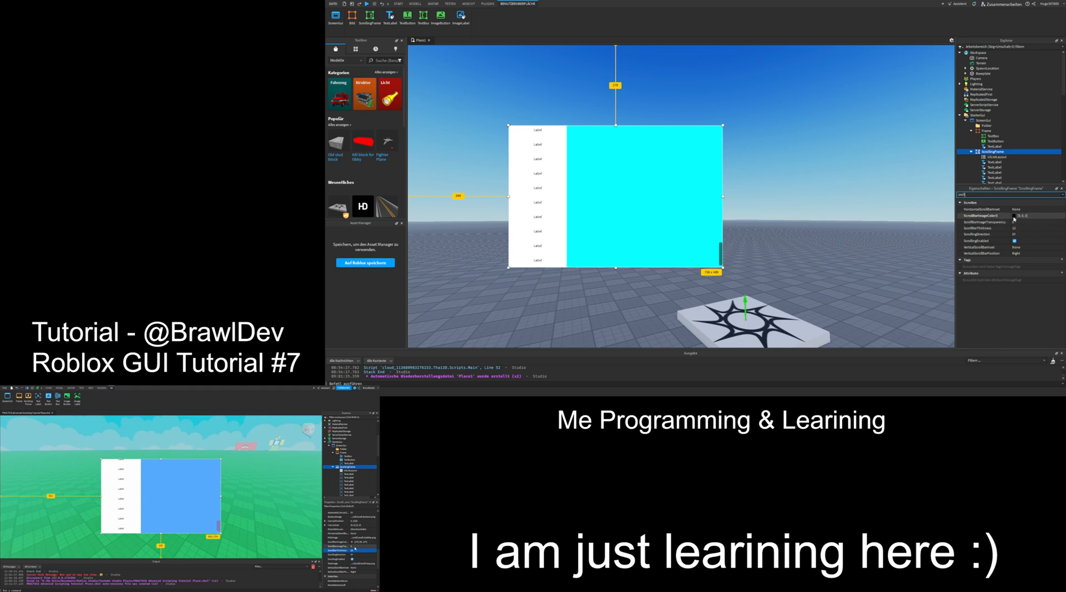
pyautogui.click(1014, 218)
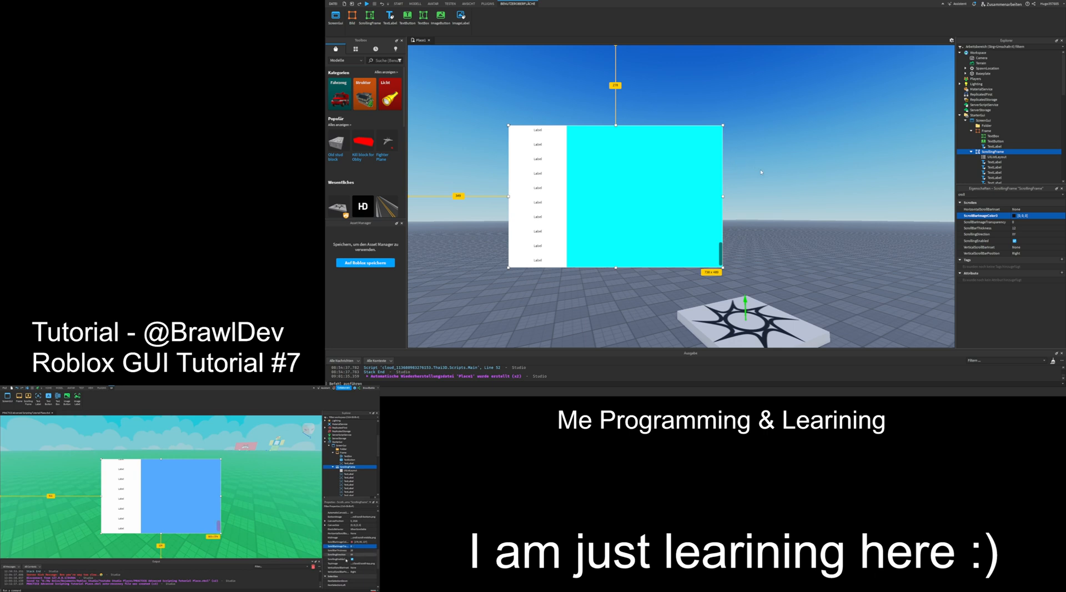
pyautogui.click(765, 173)
pyautogui.click(717, 175)
pyautogui.click(774, 240)
# - Try adjusting the ScrollingFrame's ScrollBarImageTransparency with its slider
pyautogui.click(1020, 223)
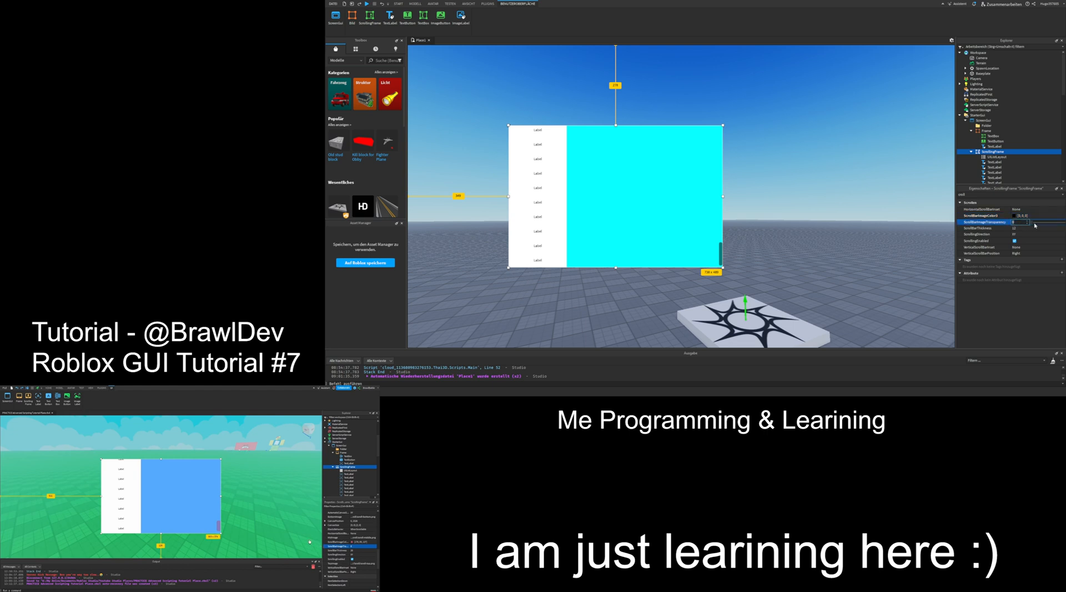
pyautogui.moveTo(1033, 223)
pyautogui.mouseDown()
pyautogui.moveTo(1050, 223)
pyautogui.moveTo(1030, 223)
pyautogui.mouseUp()
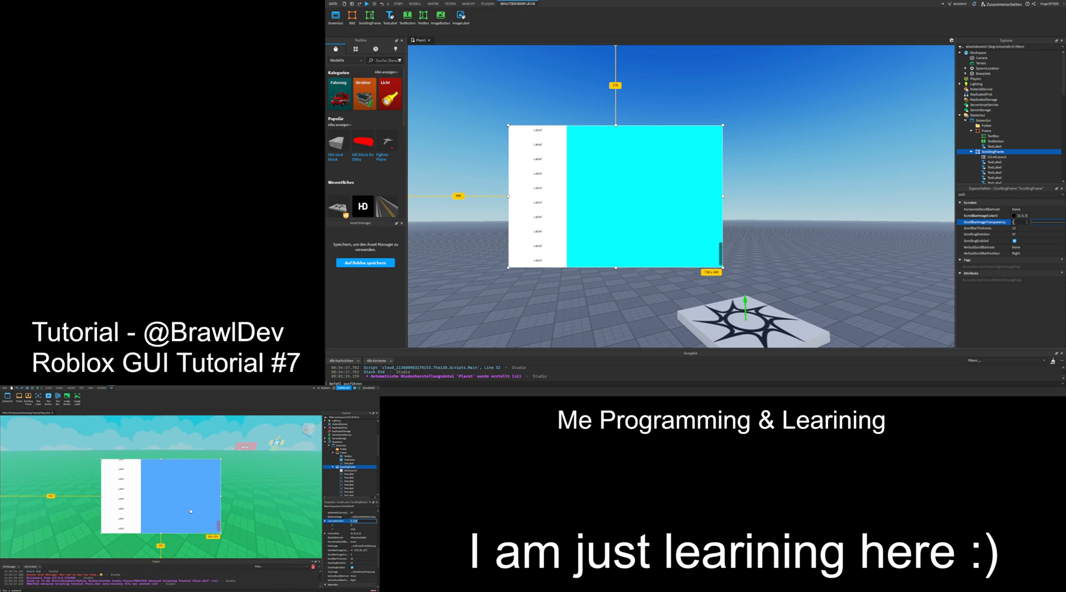
# - Filter the ScrollingFrame's properties for "canvas" and open its CanvasPosition value for editing
pyautogui.click(1025, 193)
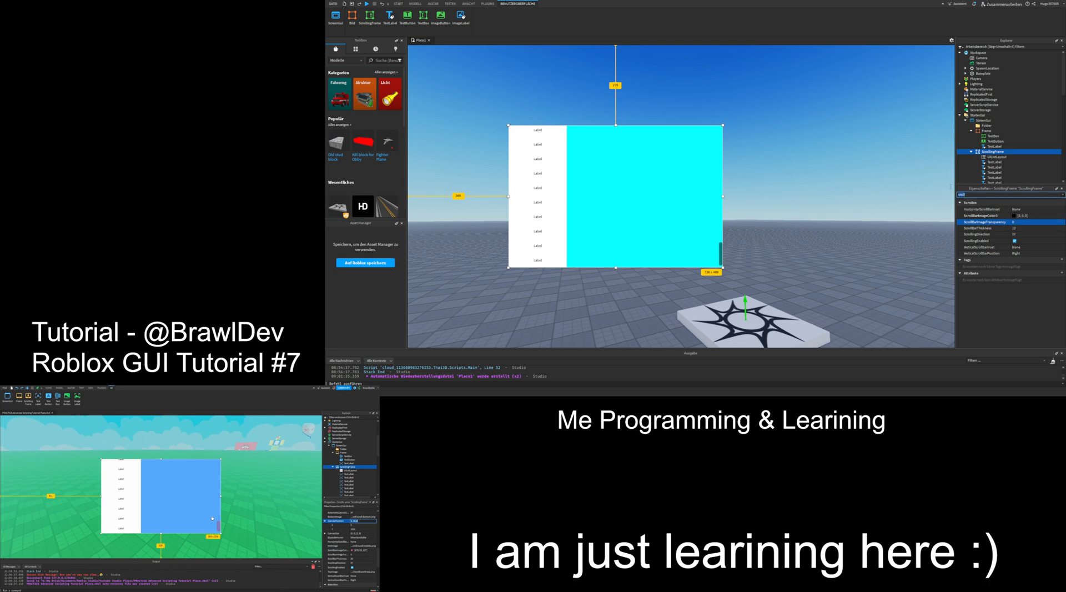
pyautogui.write('canvas')
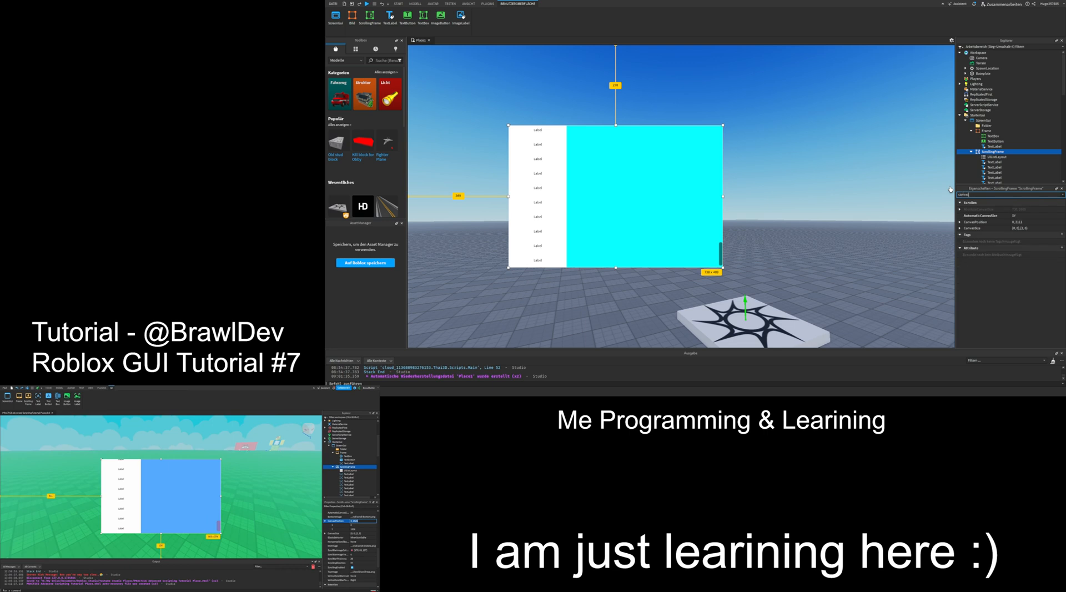
pyautogui.click(1033, 222)
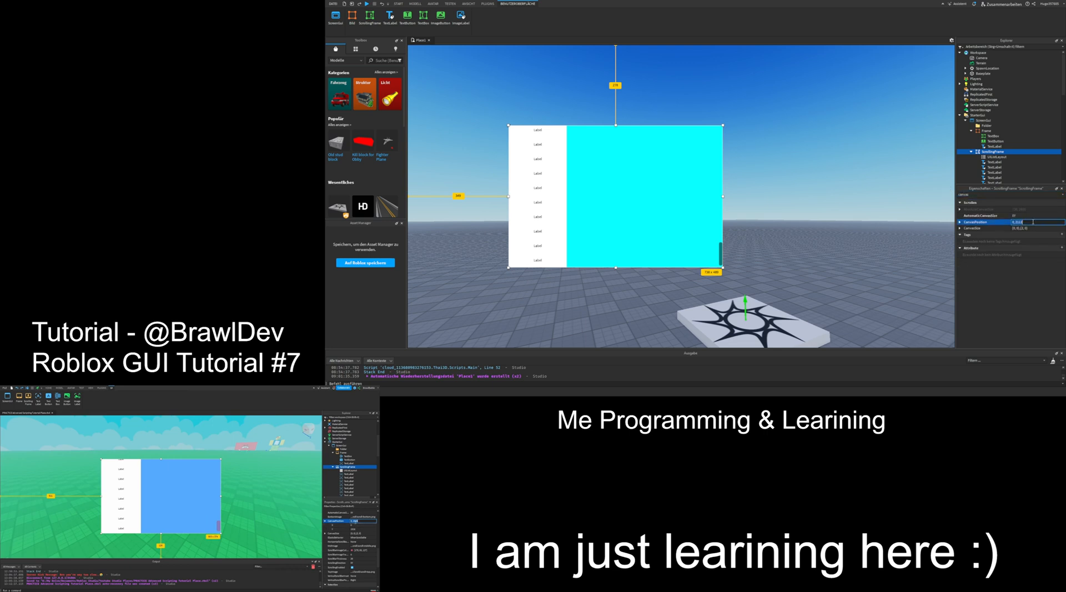
pyautogui.click(1033, 222)
pyautogui.click(900, 198)
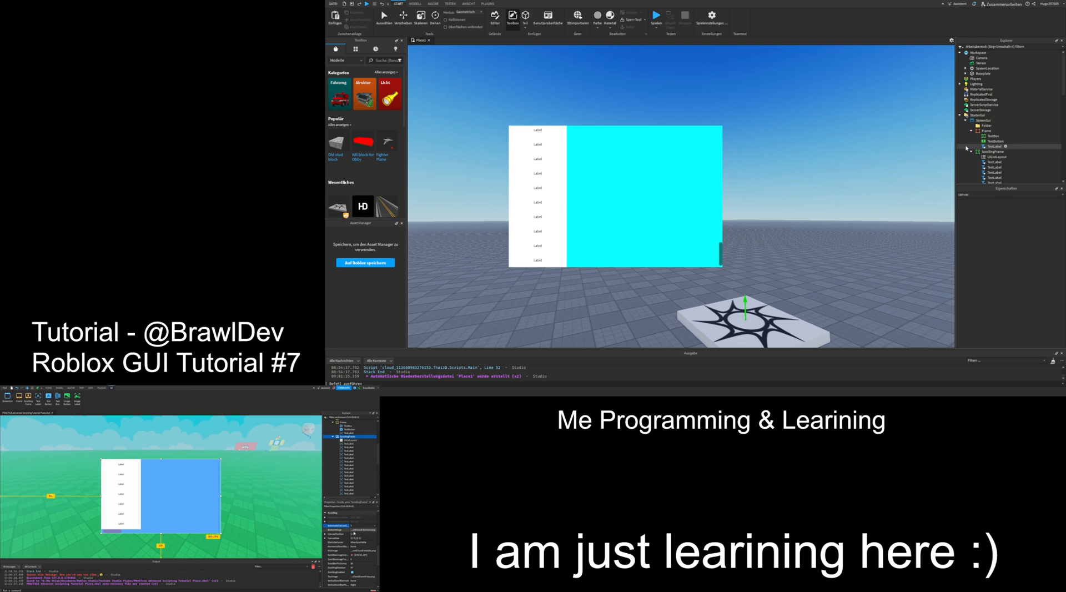
# - Set the ScrollingFrame's AutomaticCanvasSize to X and test it by scrolling back up through the labels
pyautogui.click(1007, 152)
pyautogui.click(1000, 215)
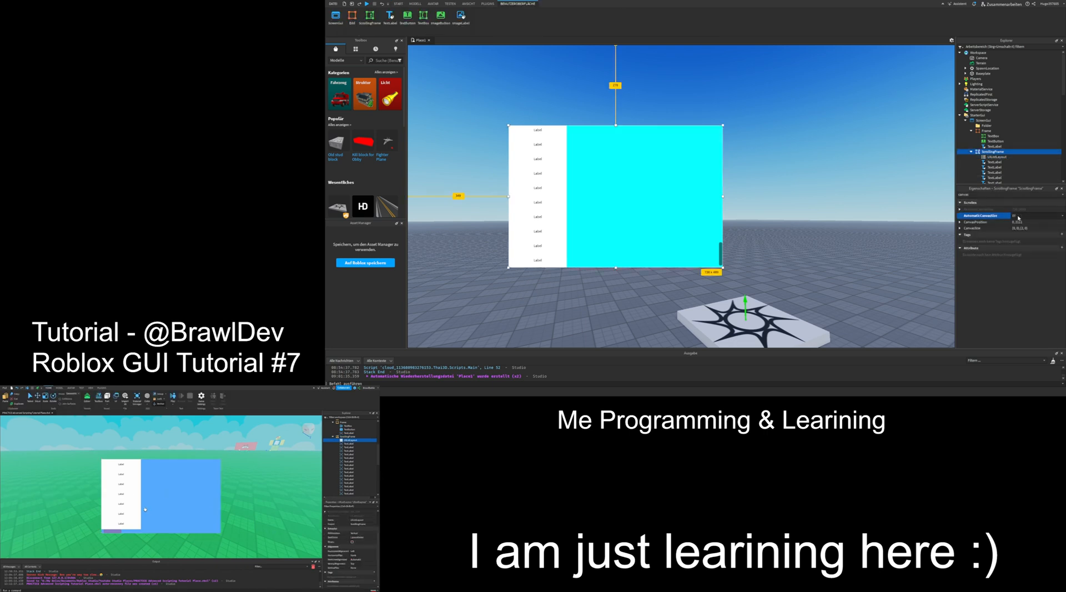
pyautogui.click(1015, 228)
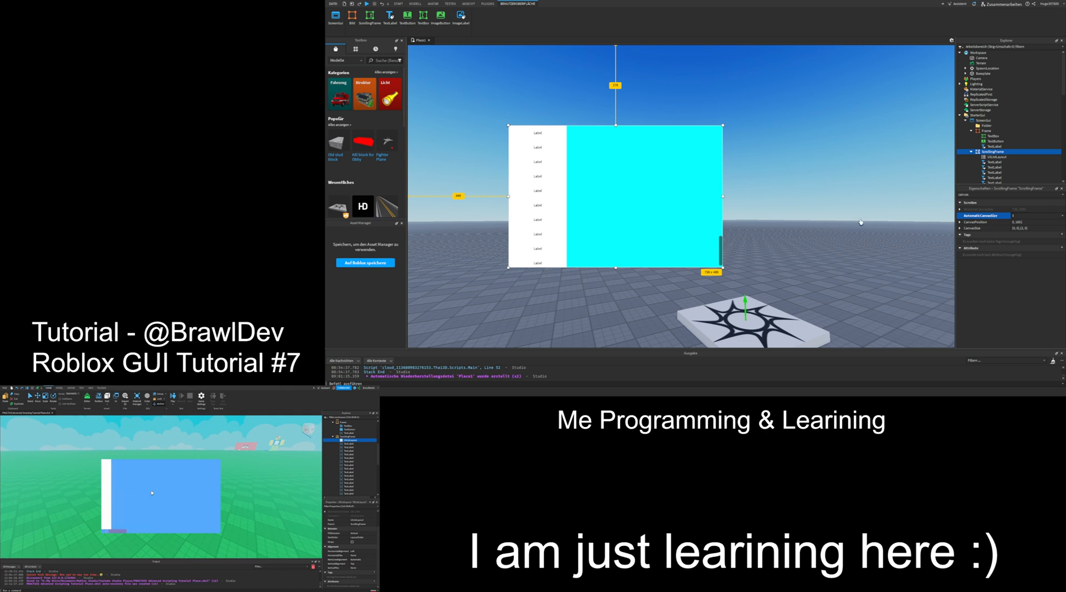
pyautogui.scroll(10, 686, 226)
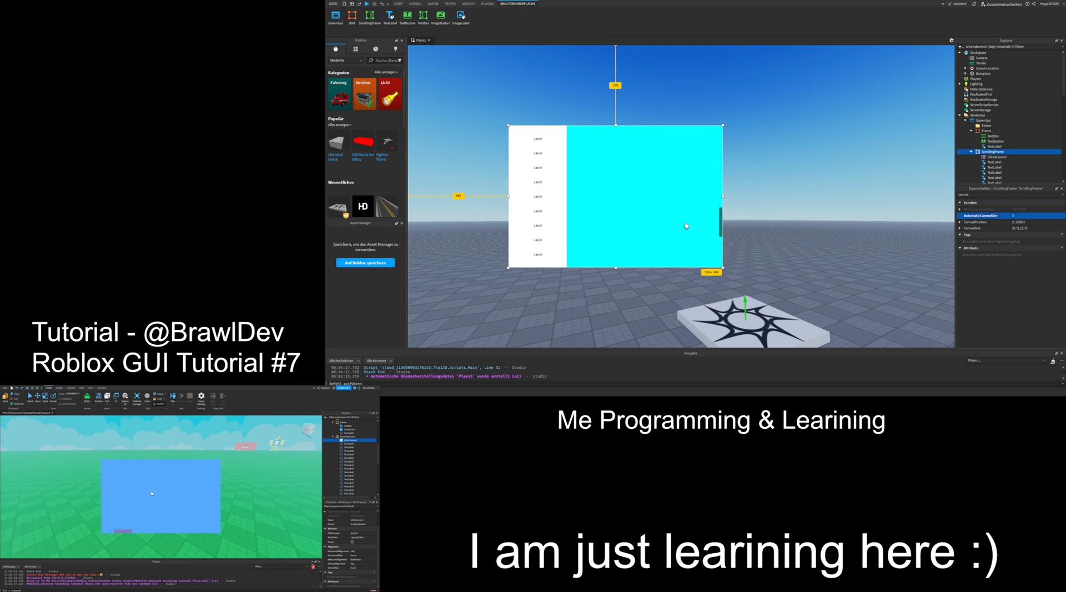
pyautogui.click(1032, 217)
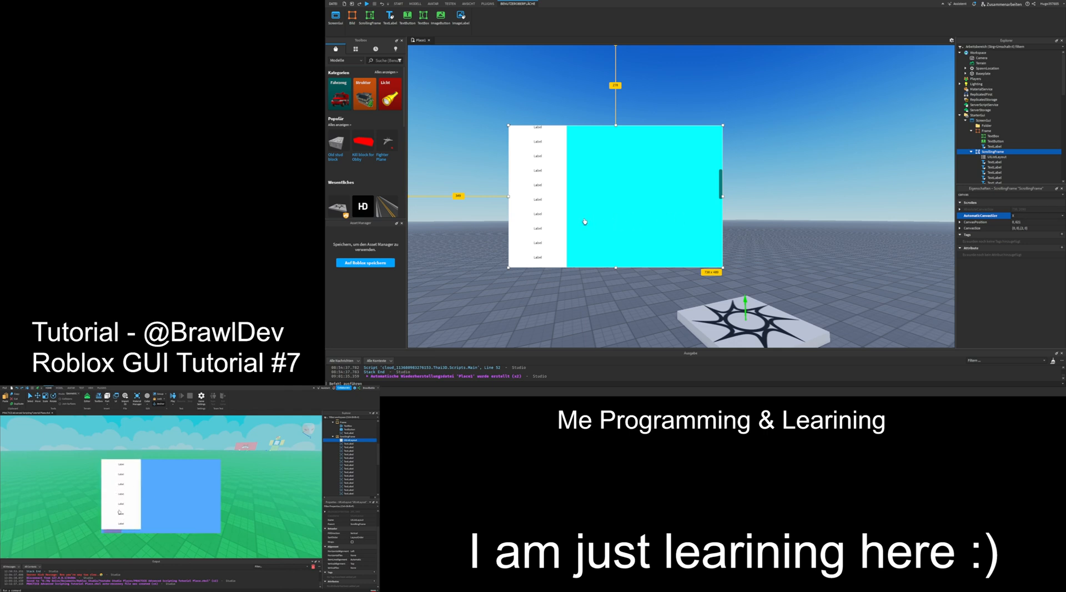
pyautogui.click(964, 174)
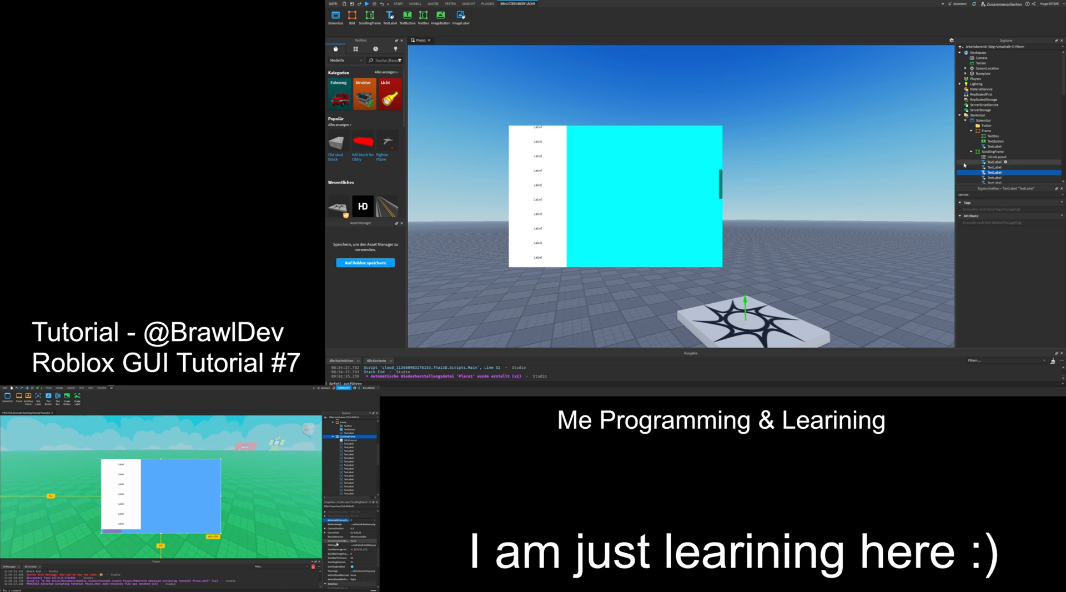
pyautogui.click(985, 152)
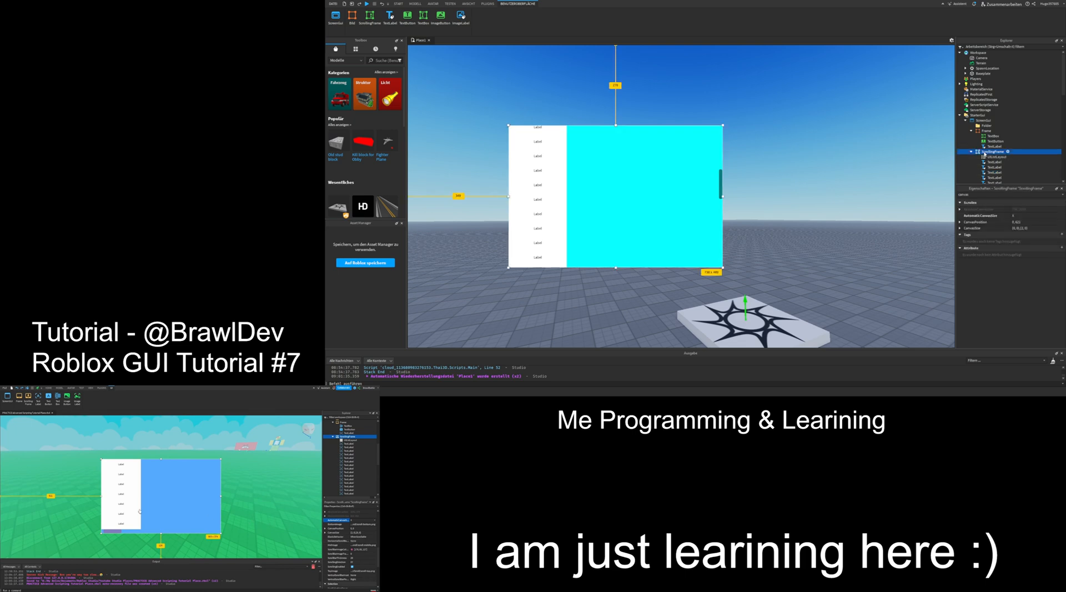